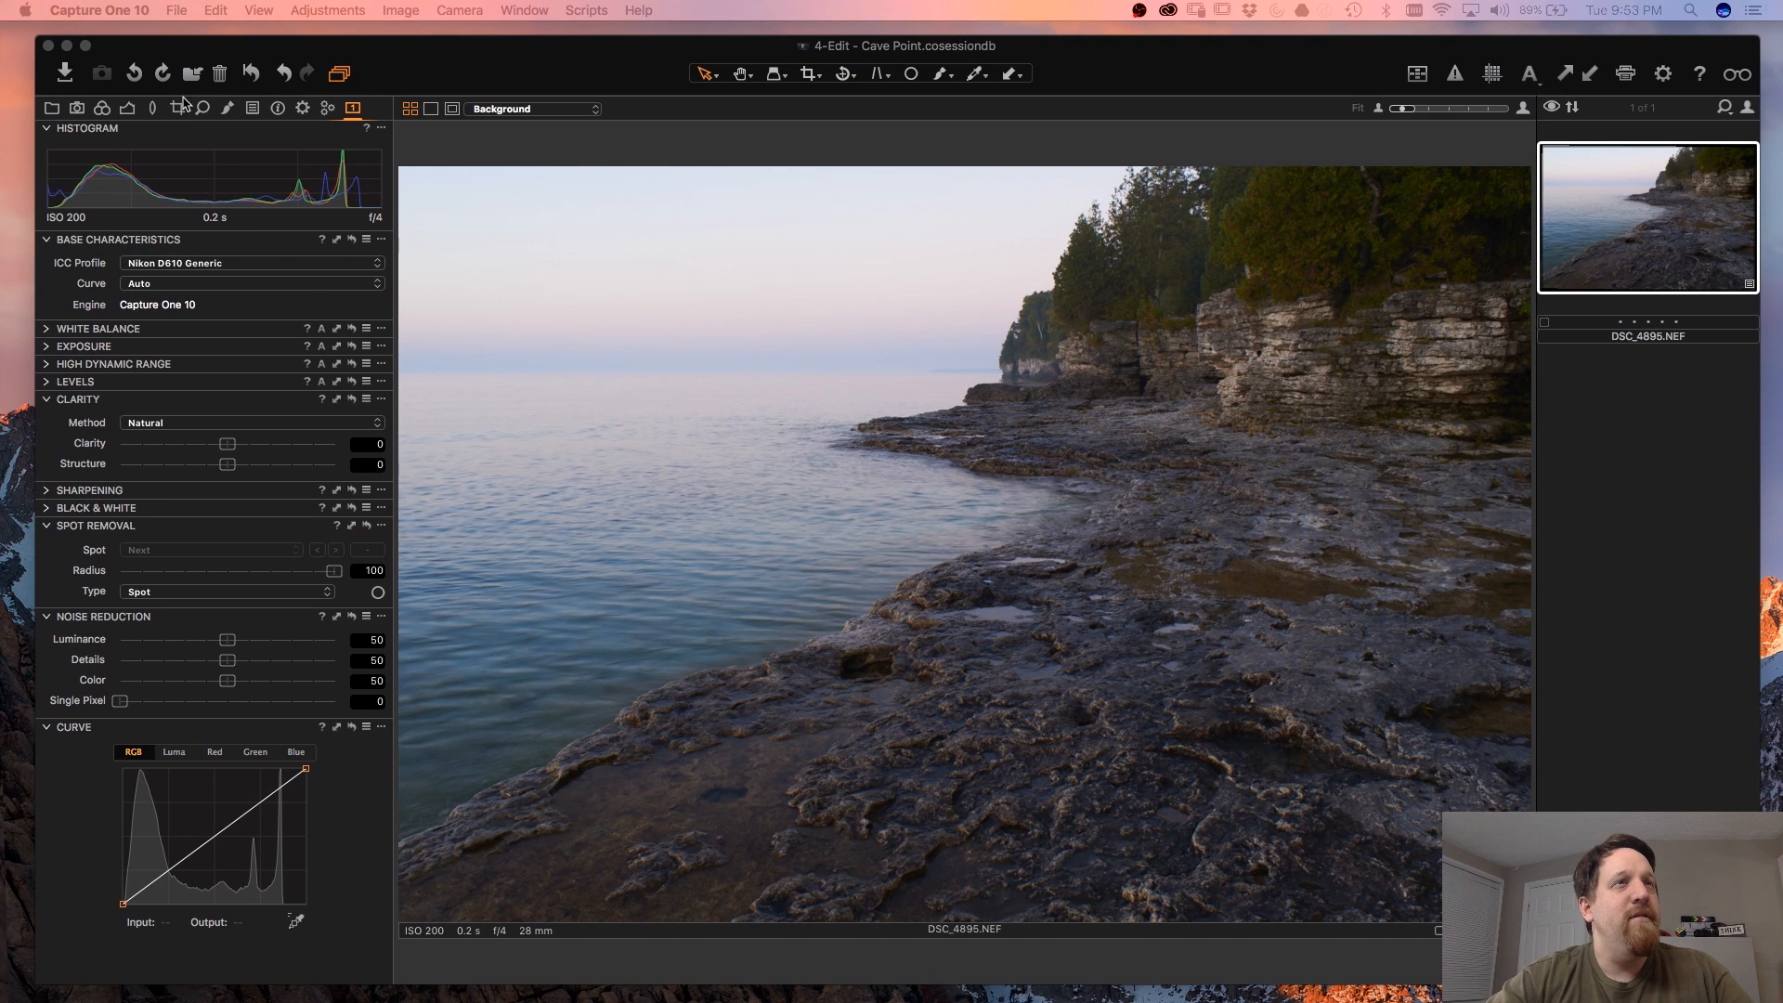
click(227, 112)
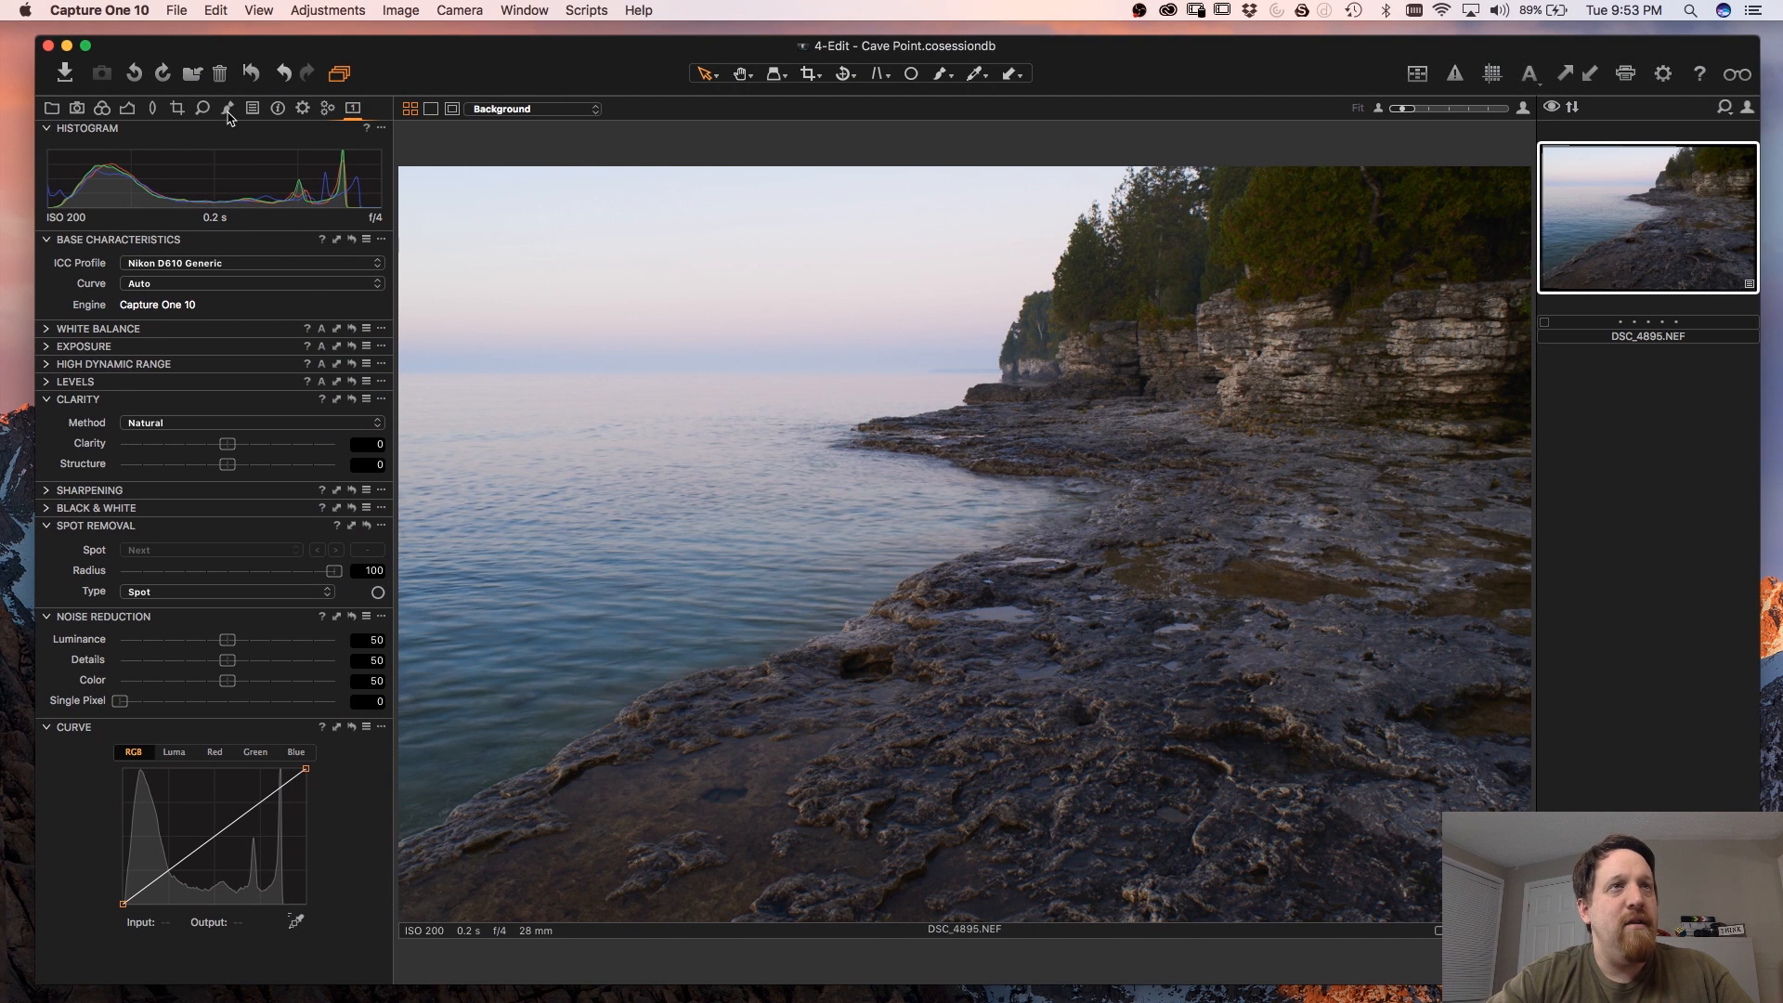
click(228, 112)
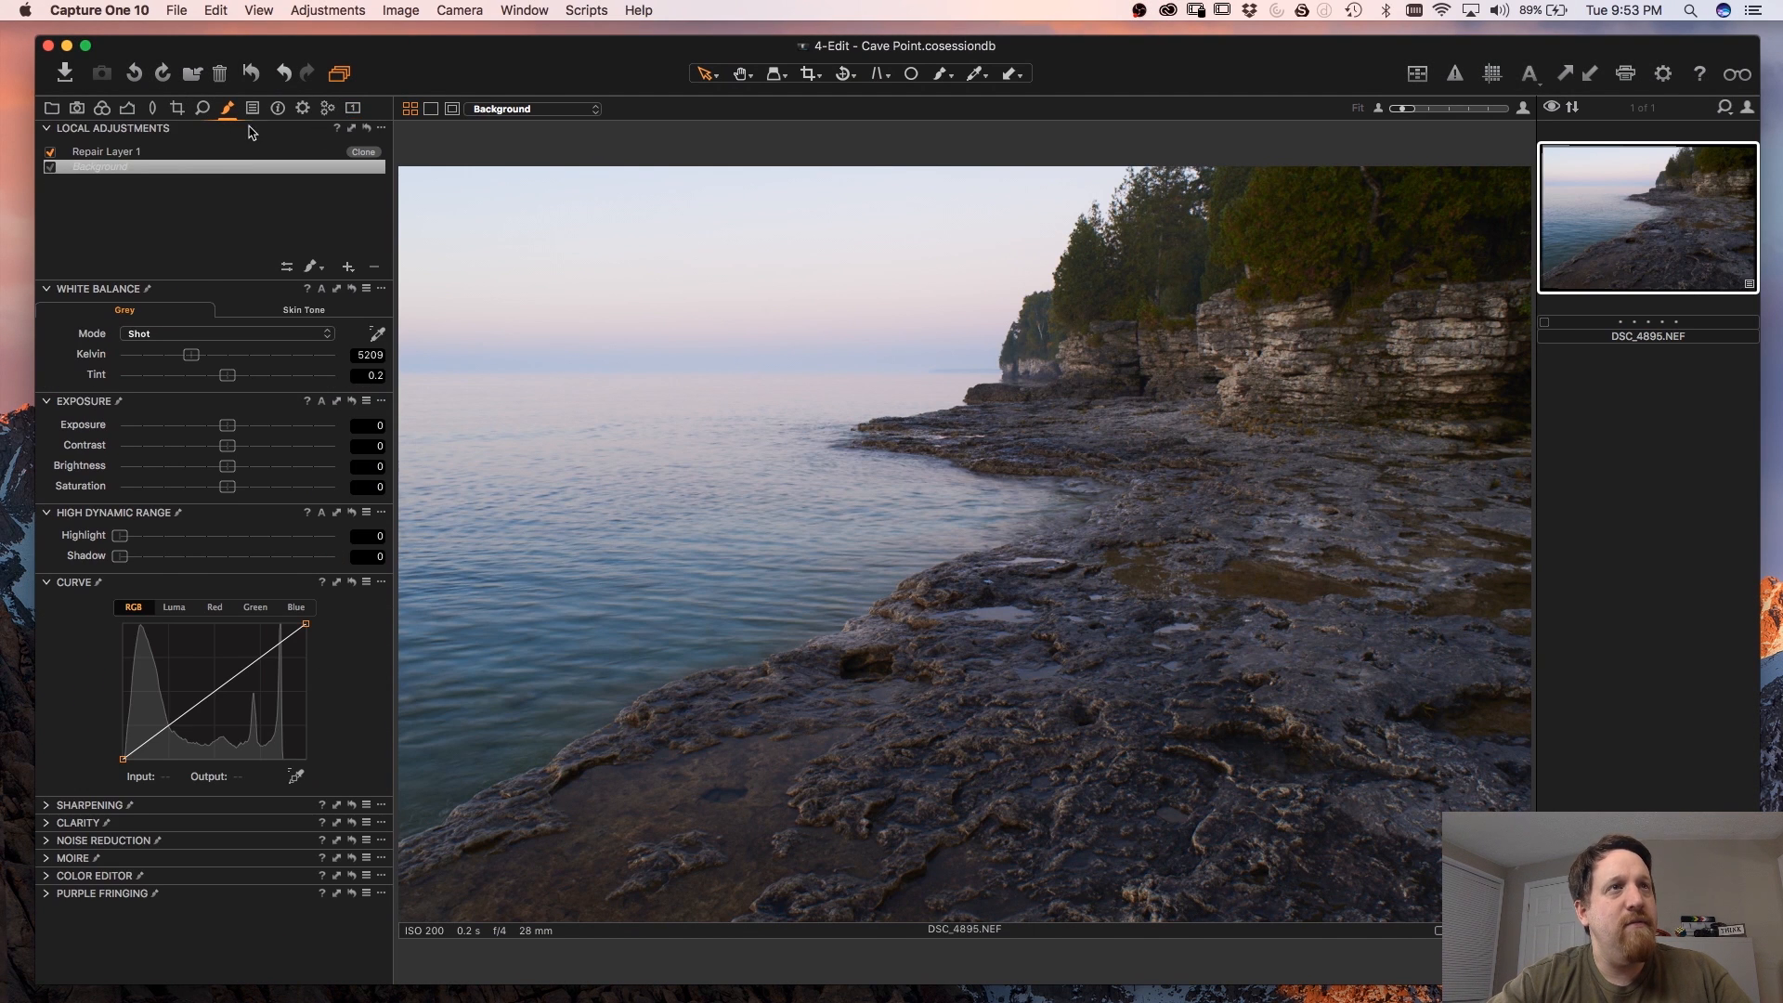
click(353, 108)
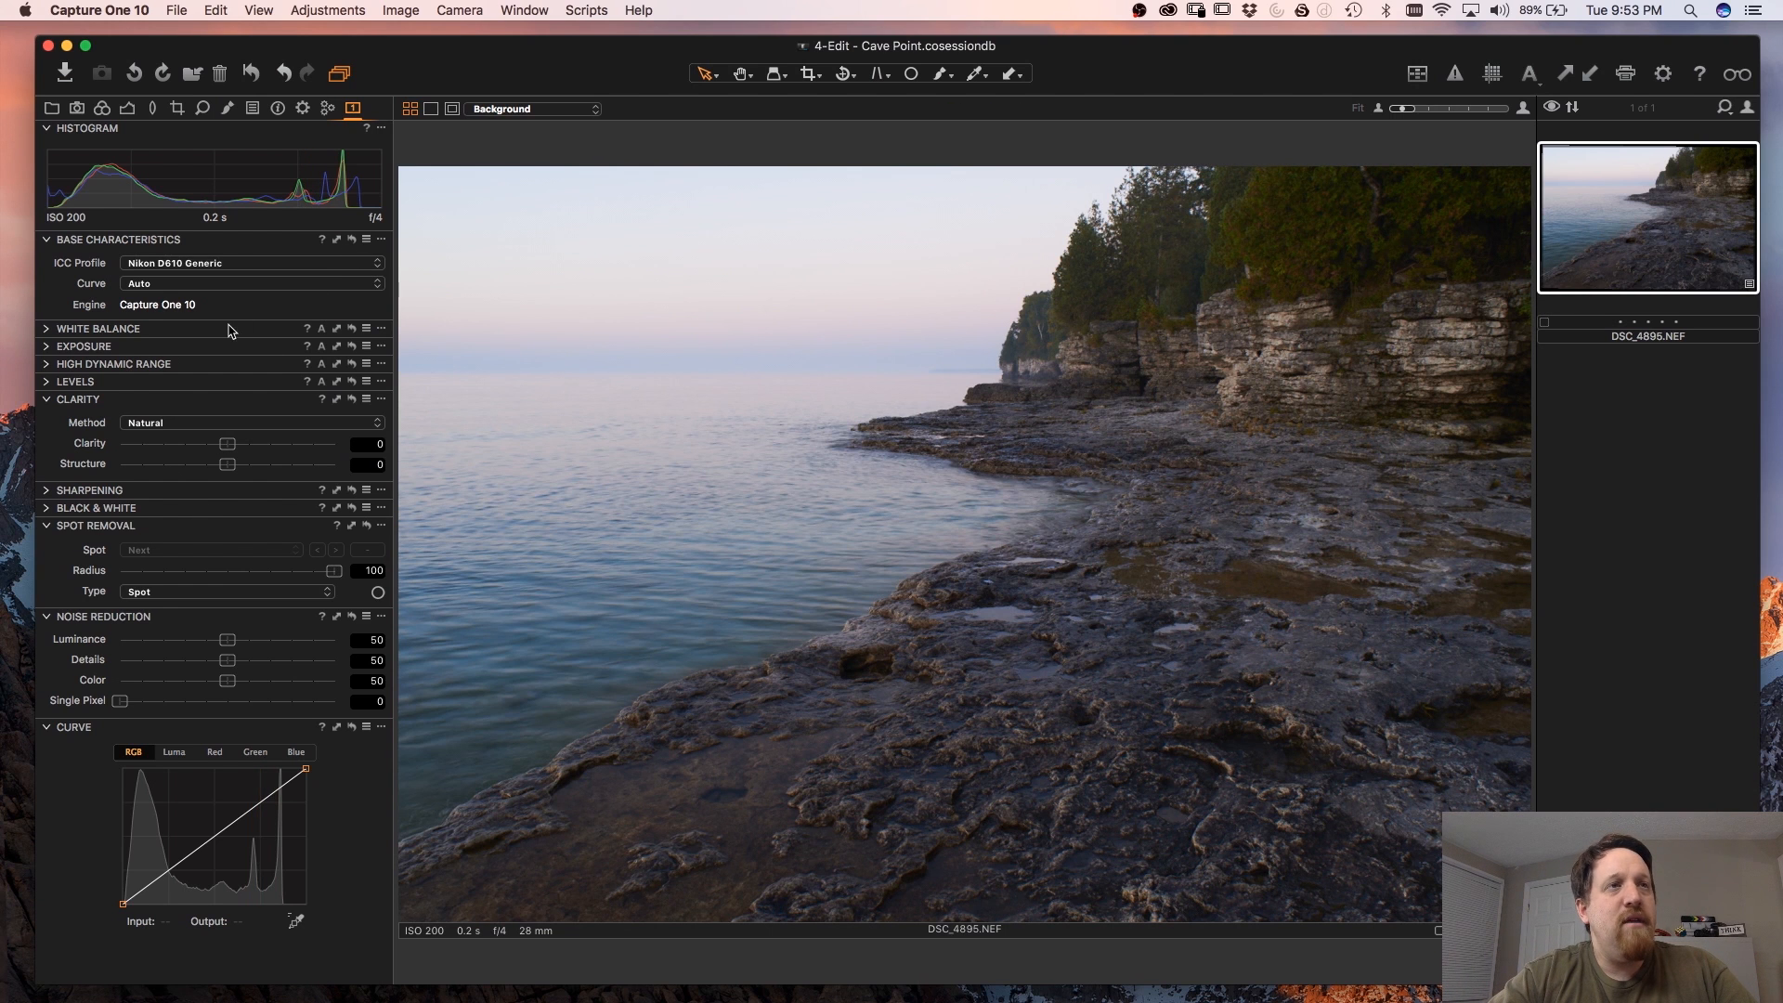
- Set High Dynamic Range highlight recovery to 100 and move the expanded Exposure tool directly below Base Characteristics
drag(157, 346, 65, 406)
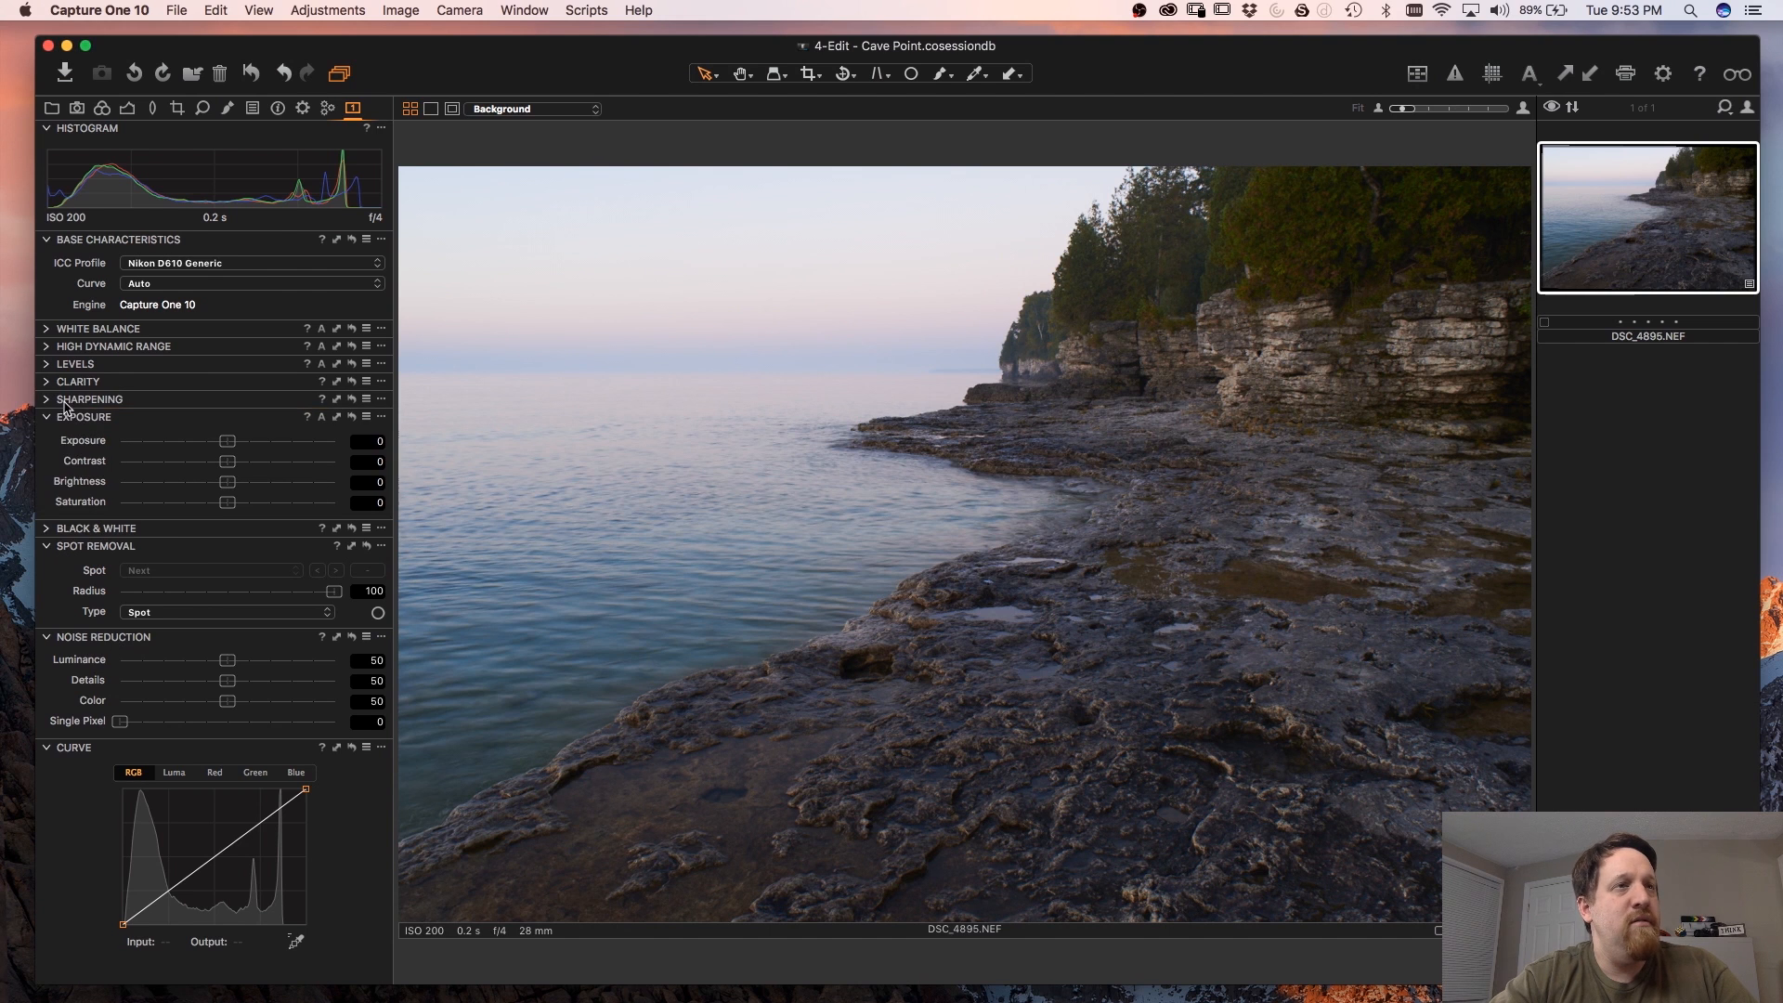
click(47, 346)
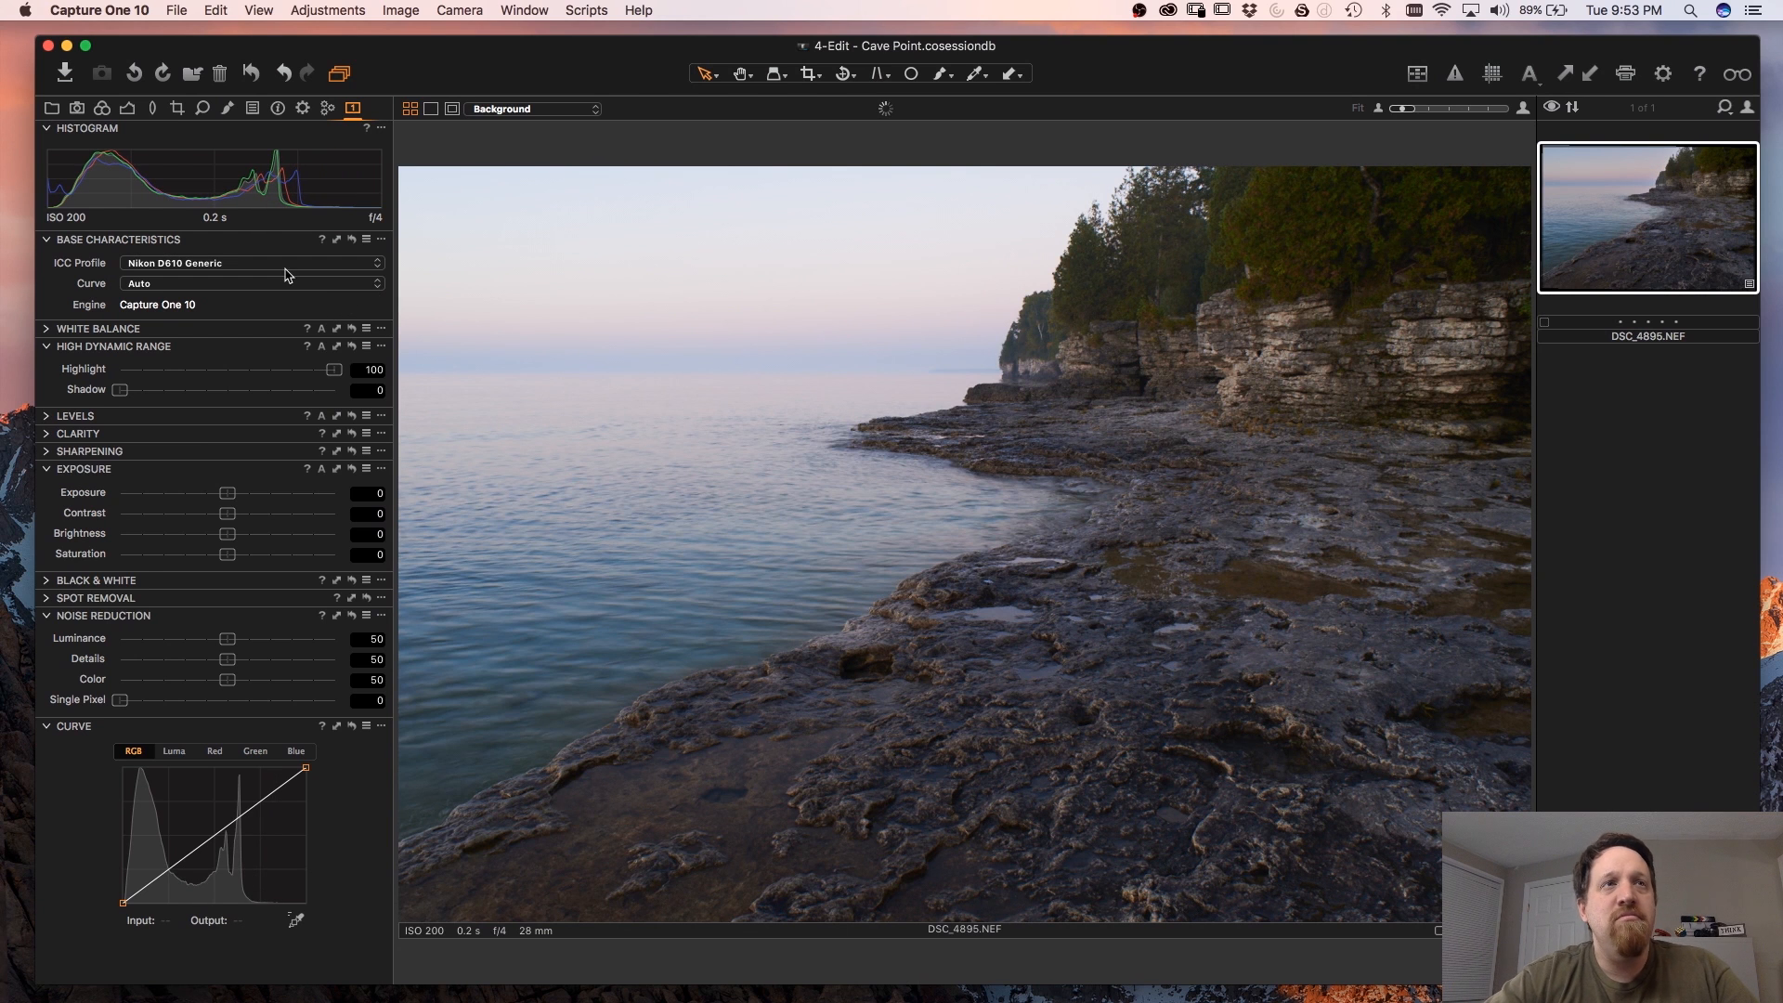
drag(260, 469, 254, 368)
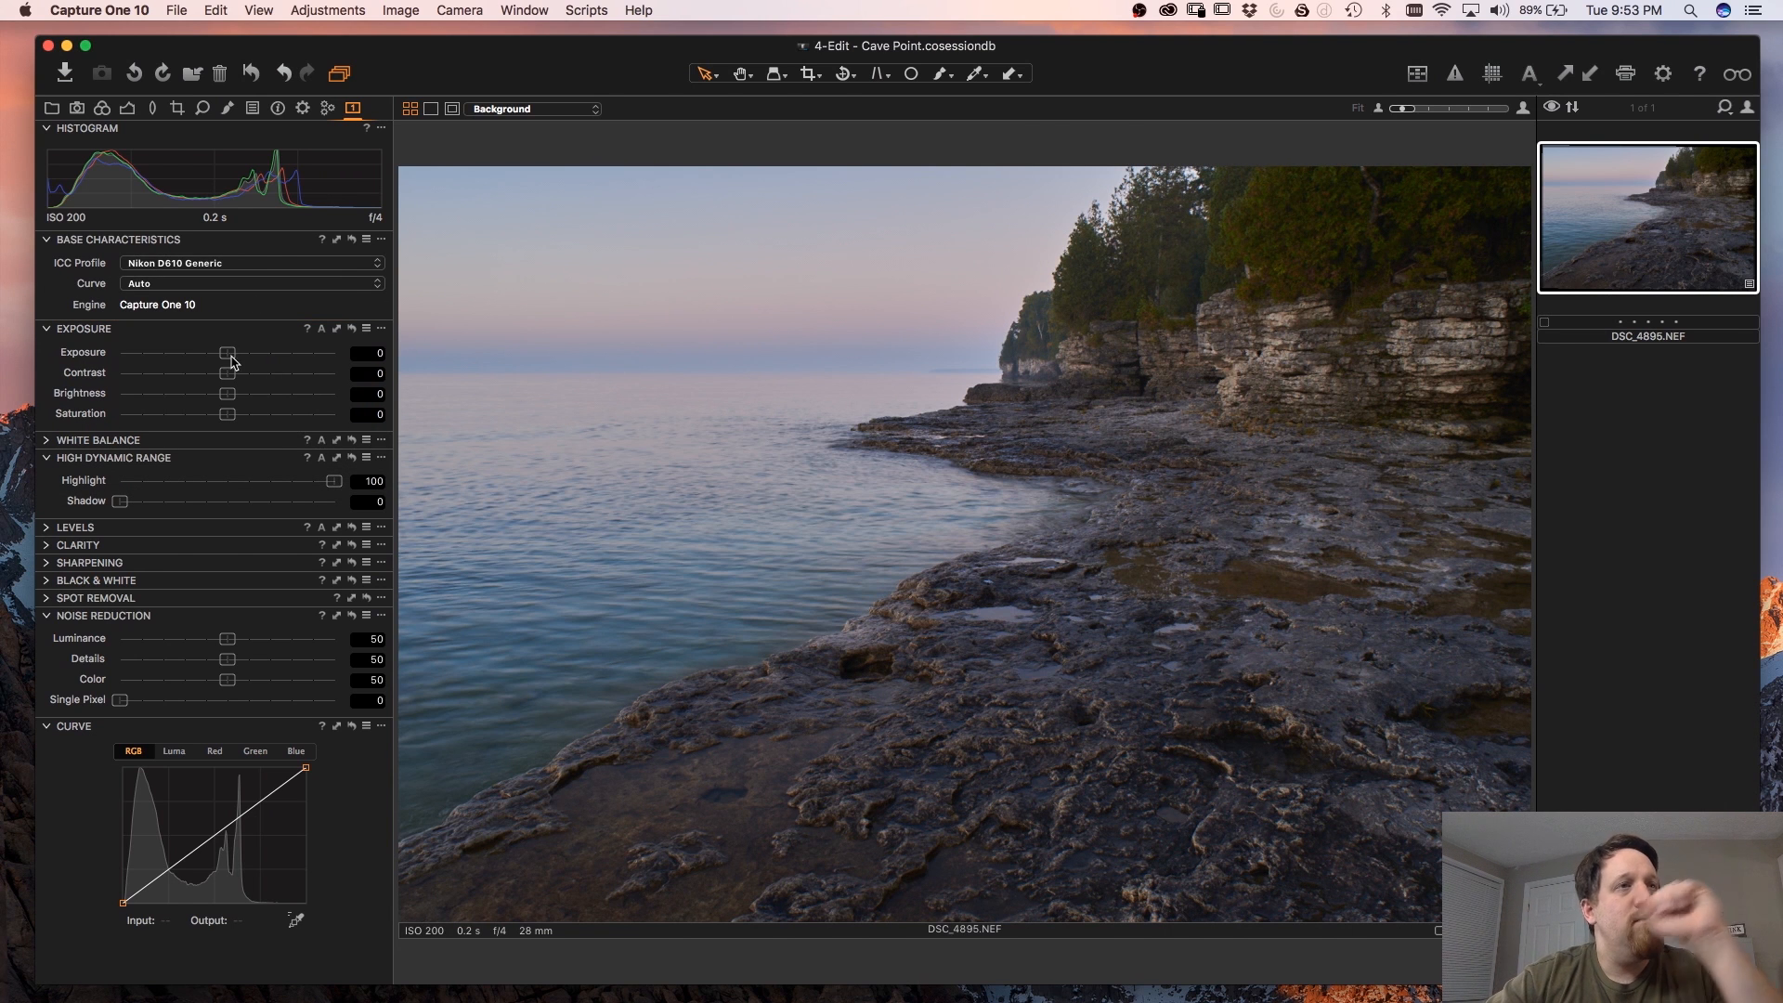
- Set the photo's exposure to -0.28 and High Dynamic Range shadow recovery to 16
drag(231, 354, 220, 355)
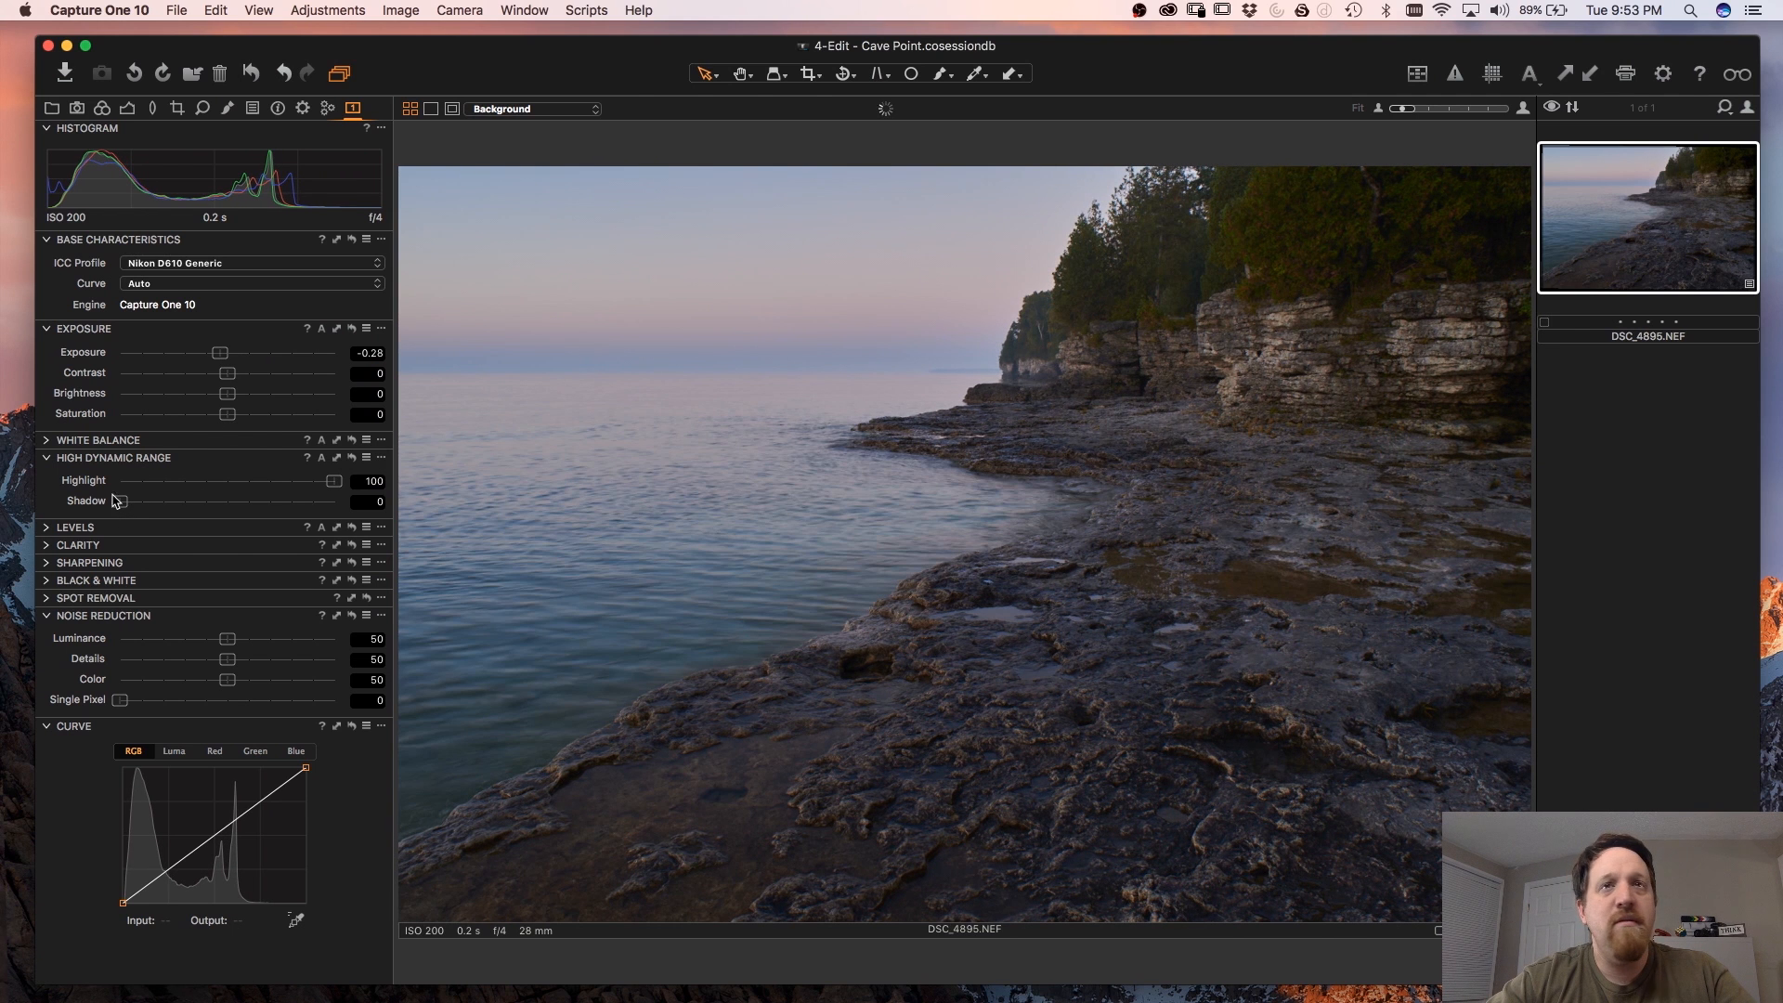
drag(119, 501, 150, 499)
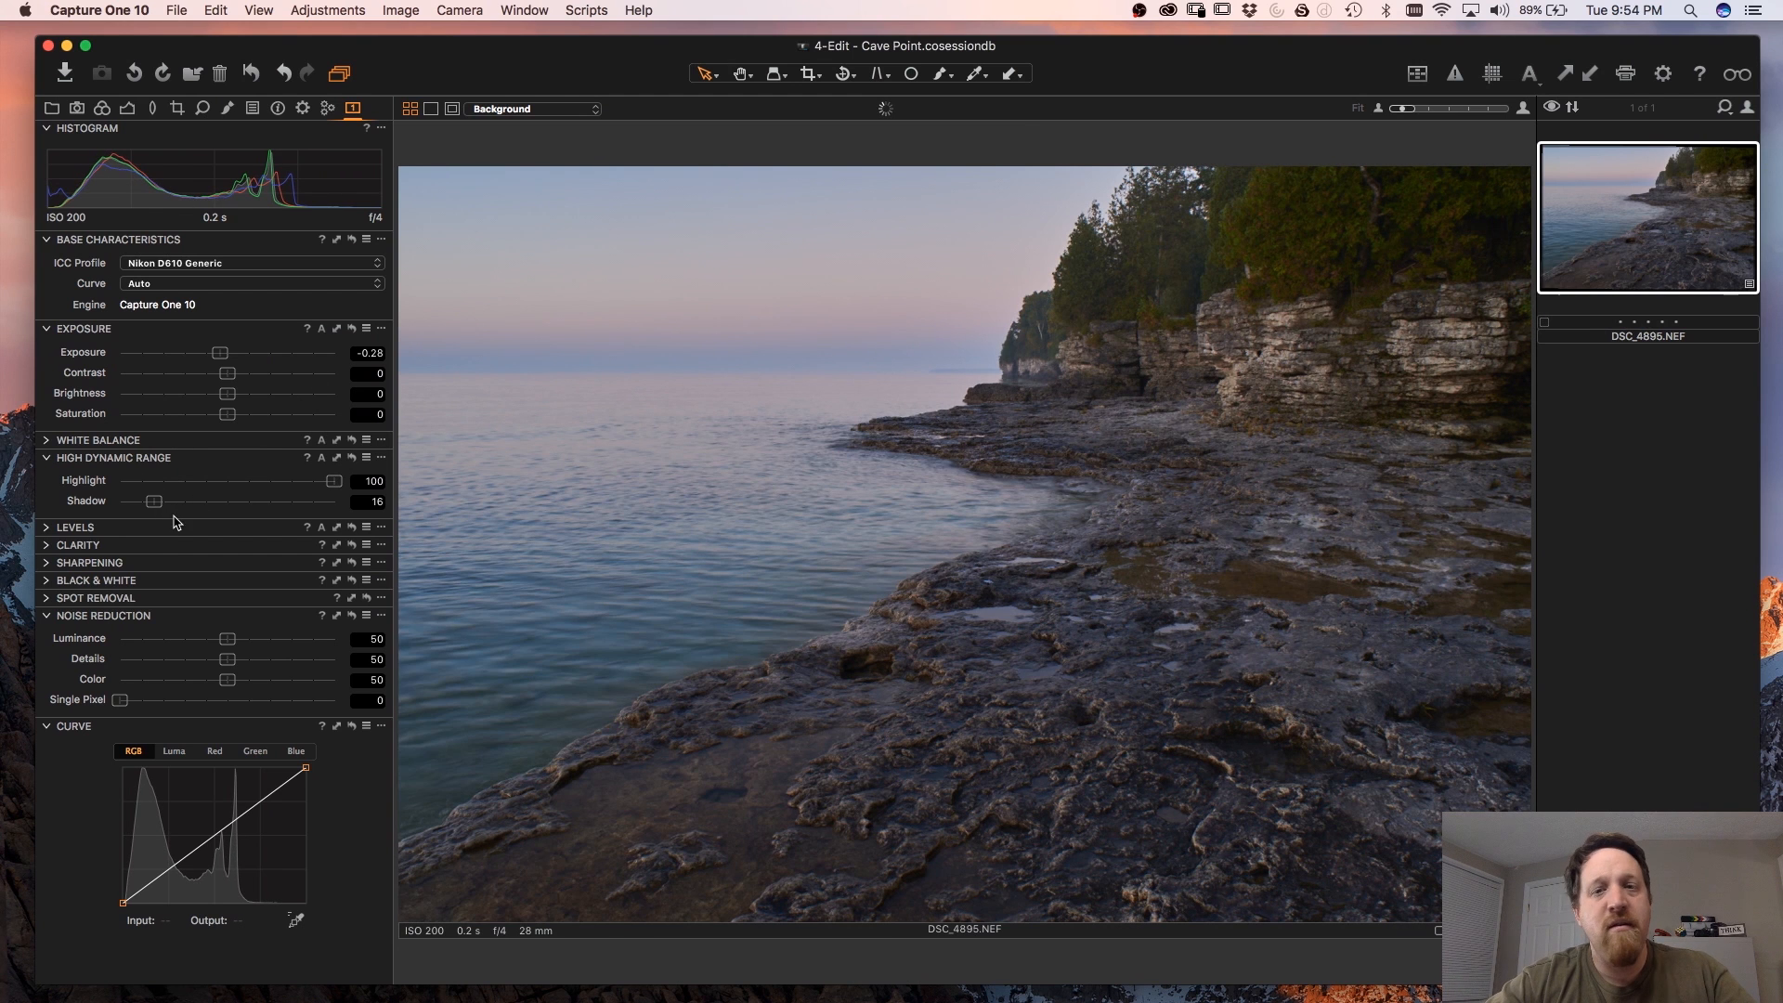
- Set the photo's clarity to 16 with the Punch method
click(46, 546)
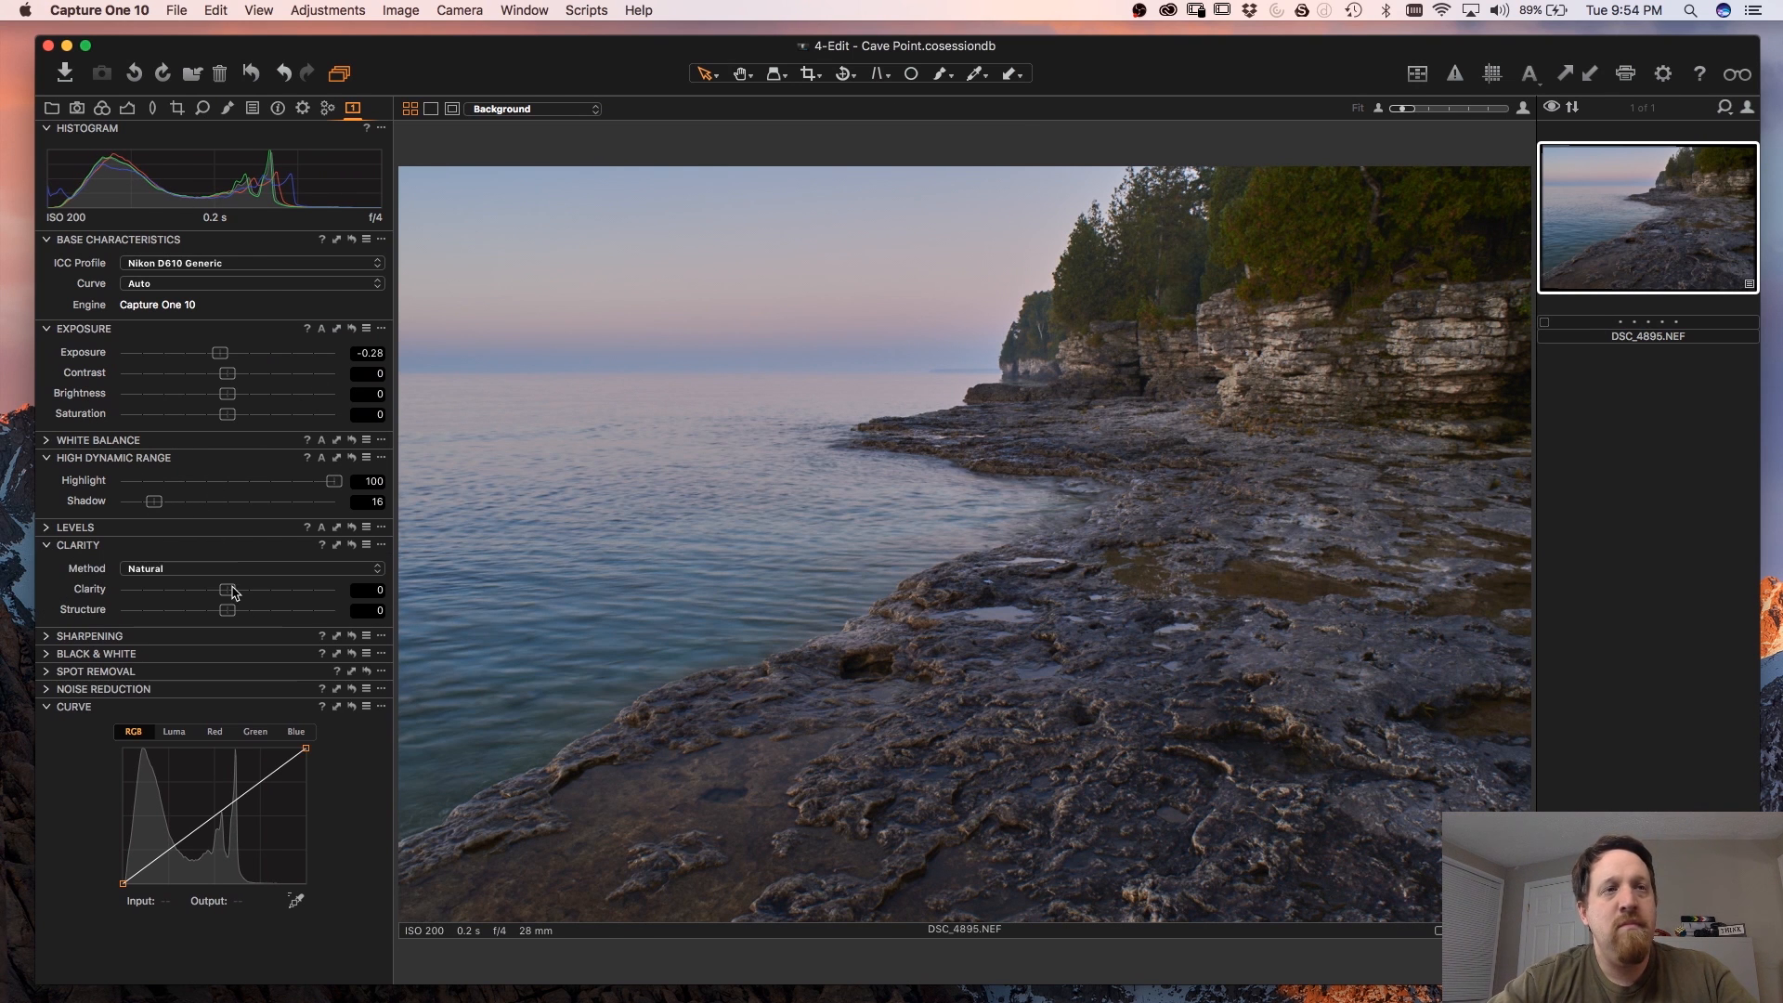
mouse_move(232, 592)
mouse_down()
mouse_move(286, 580)
mouse_move(250, 604)
mouse_up()
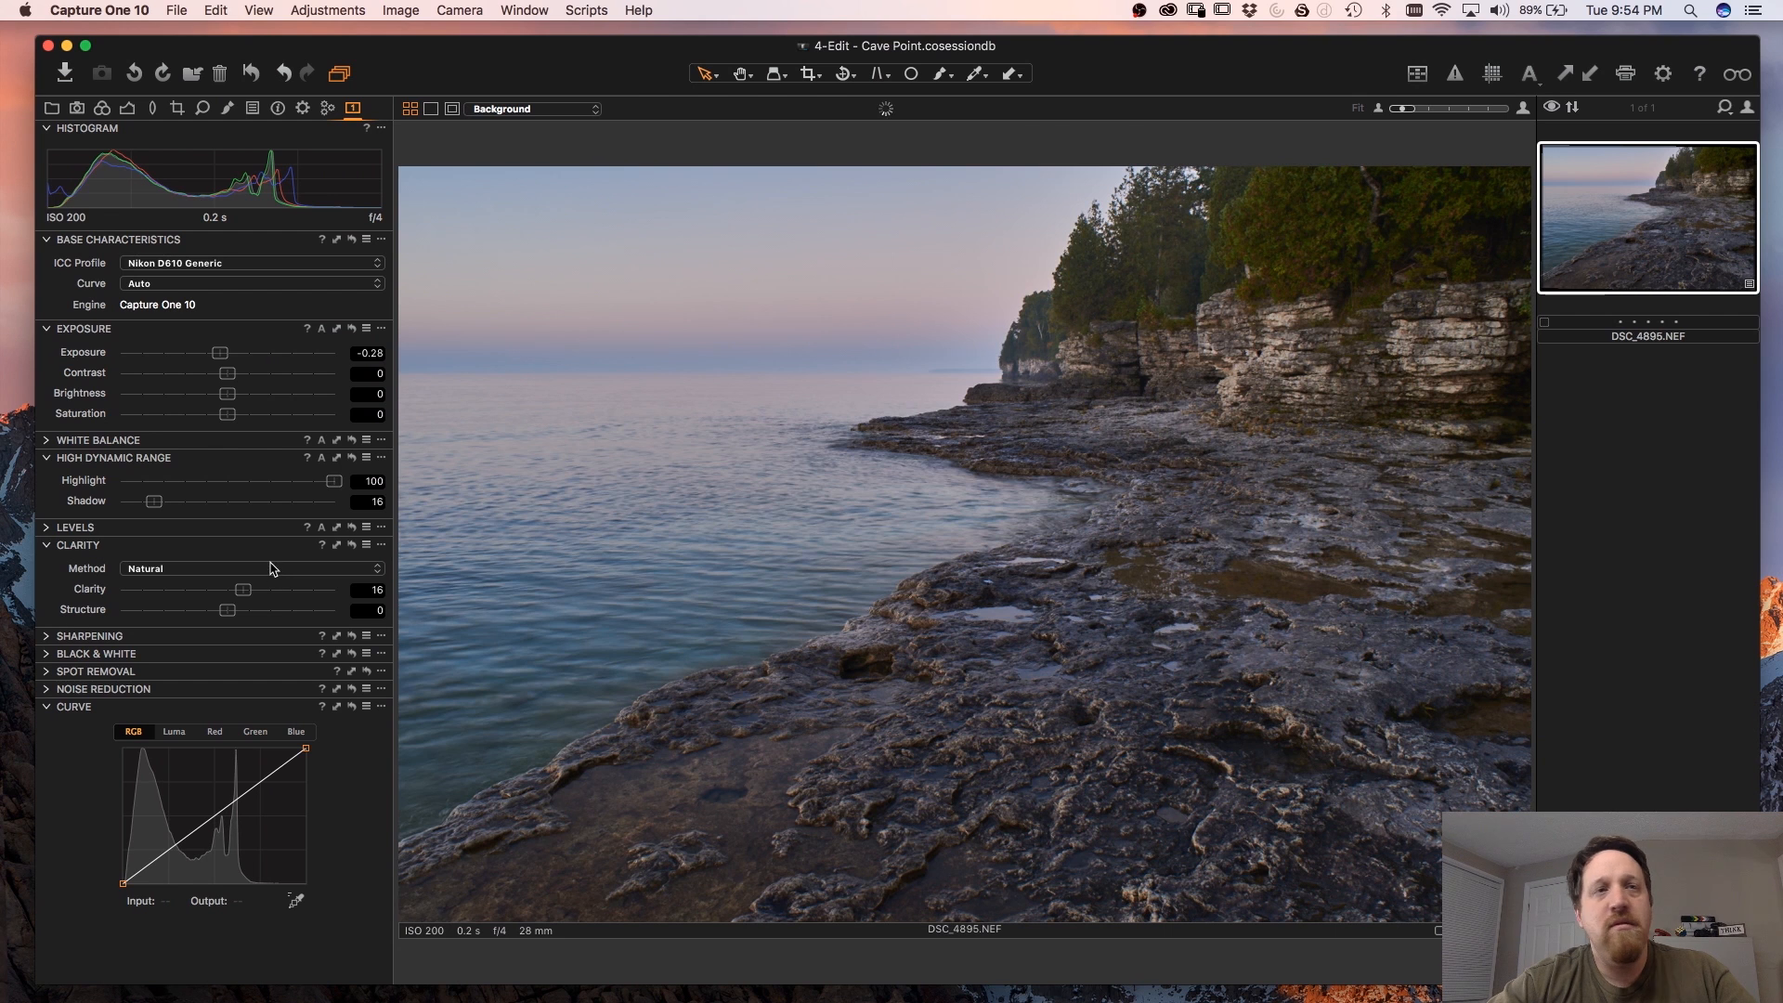
click(276, 569)
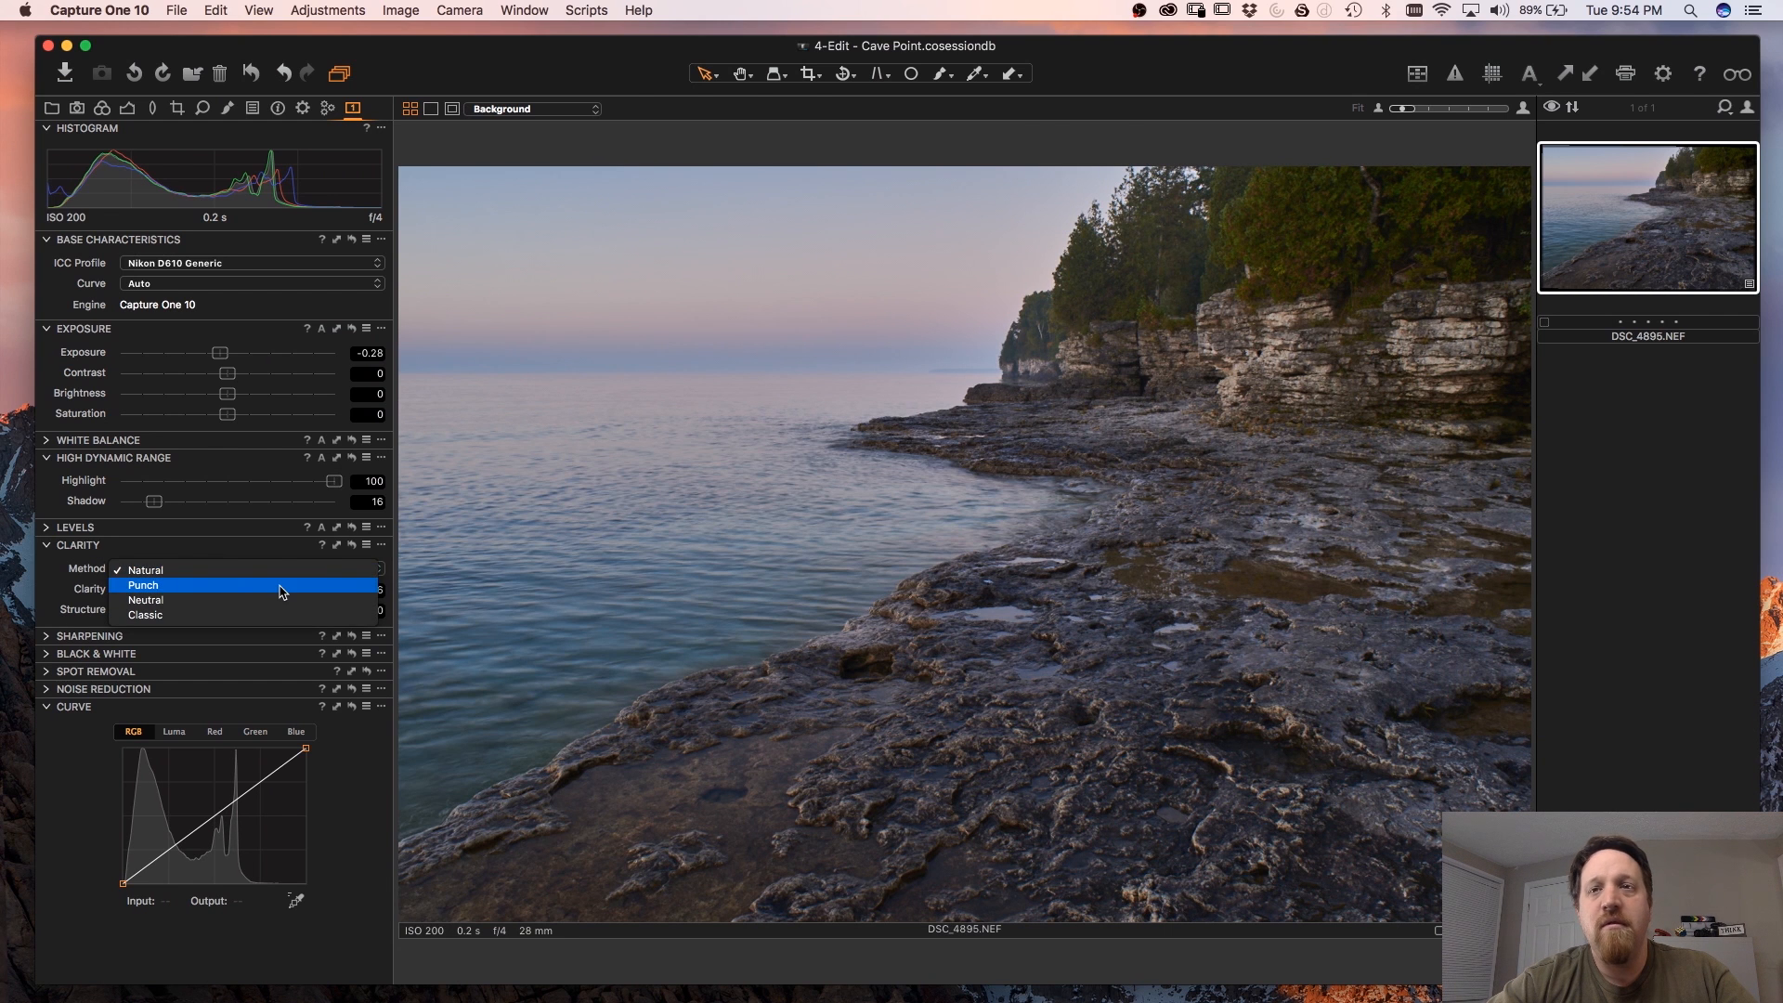
click(282, 588)
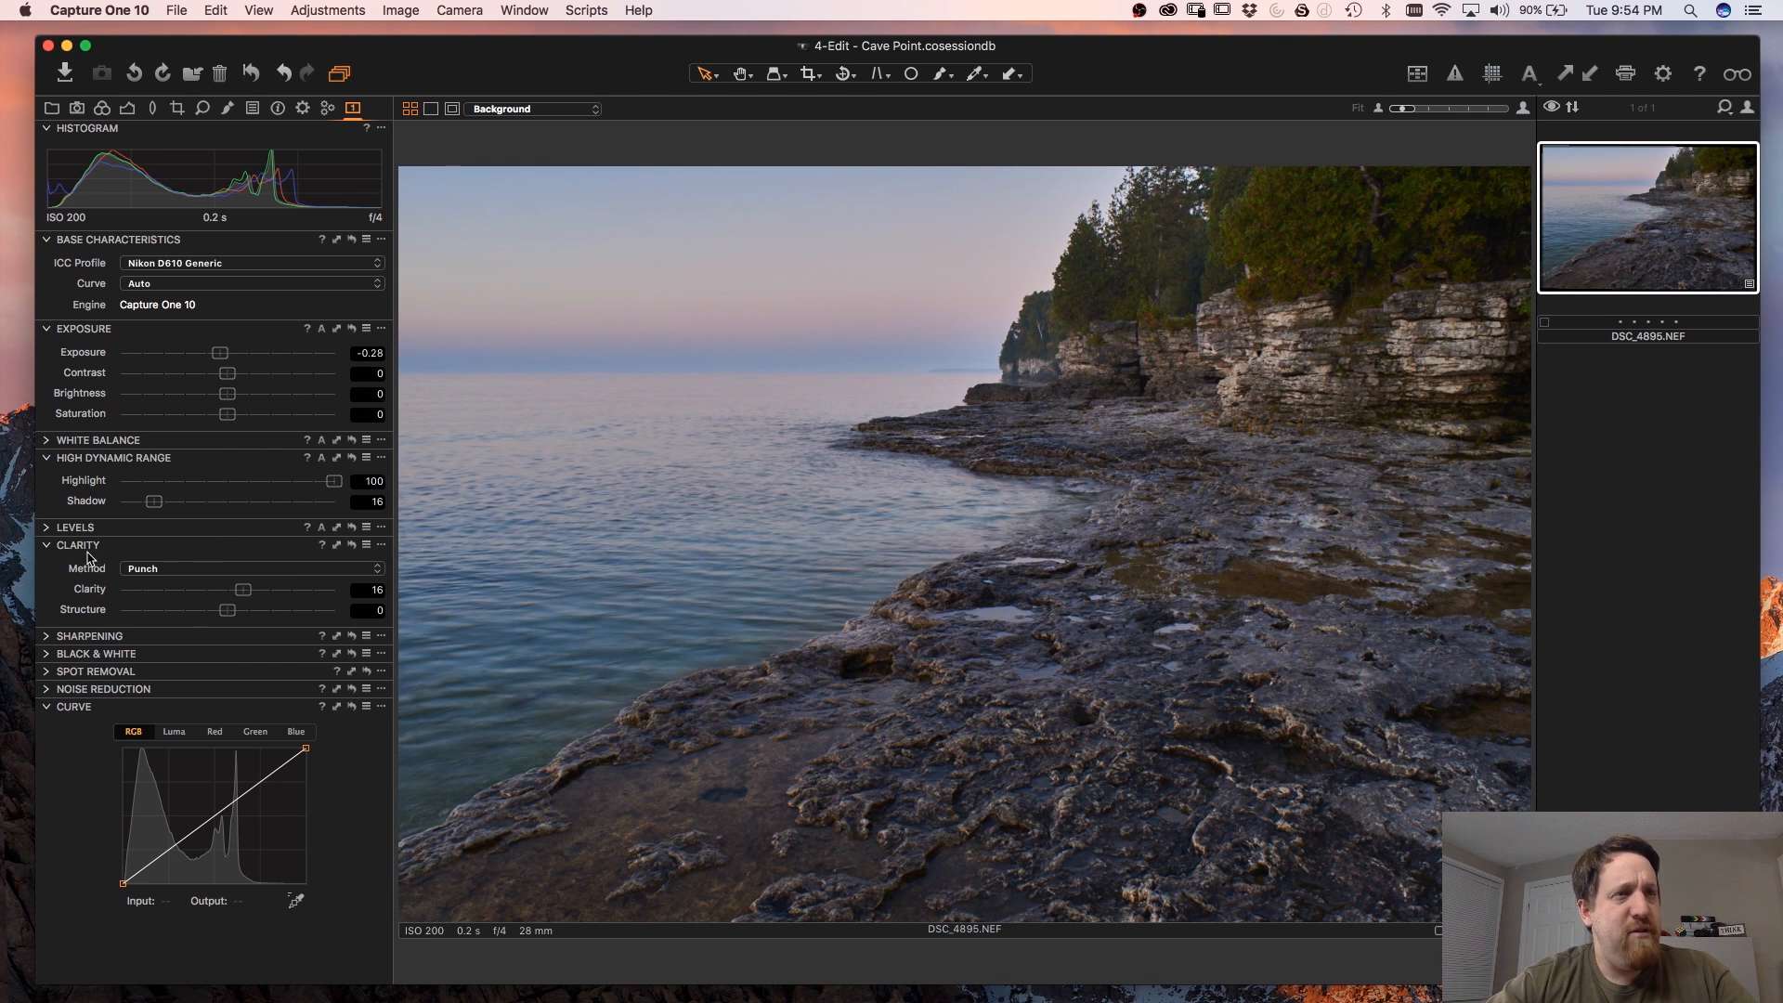
- Set the RGB levels' input black point to 2 and white point to 254, and the sharpening amount to 500
click(48, 527)
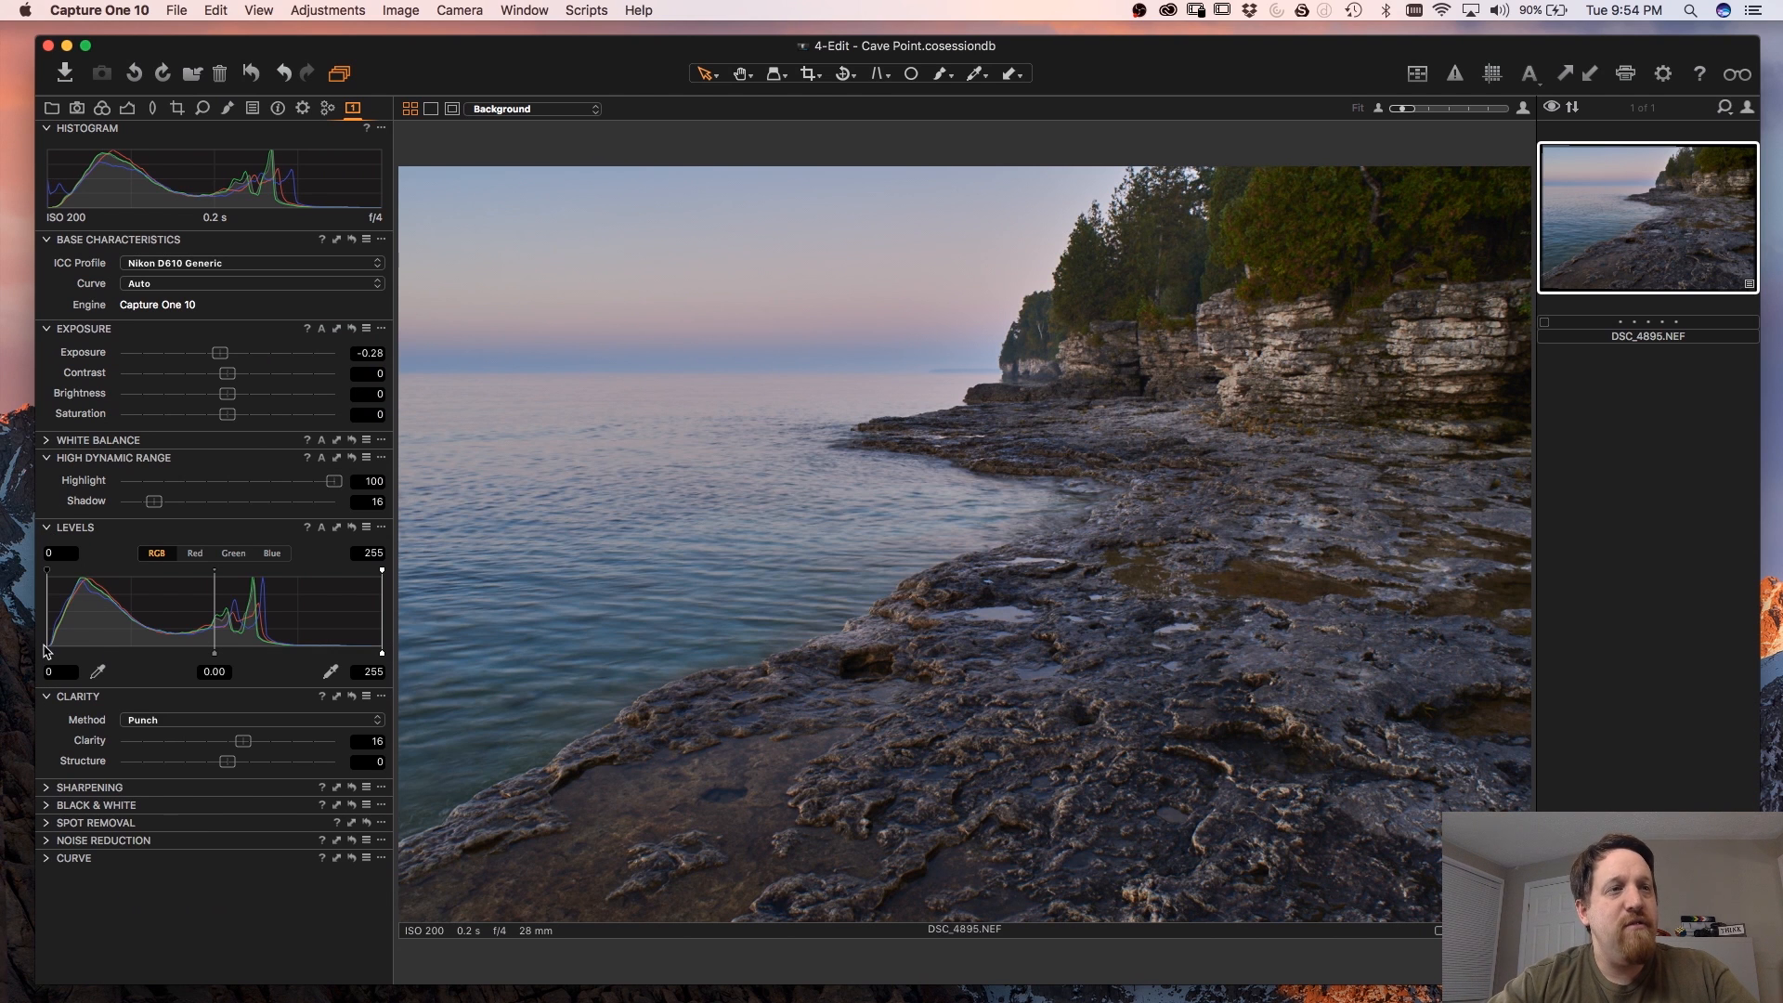
drag(47, 651, 41, 651)
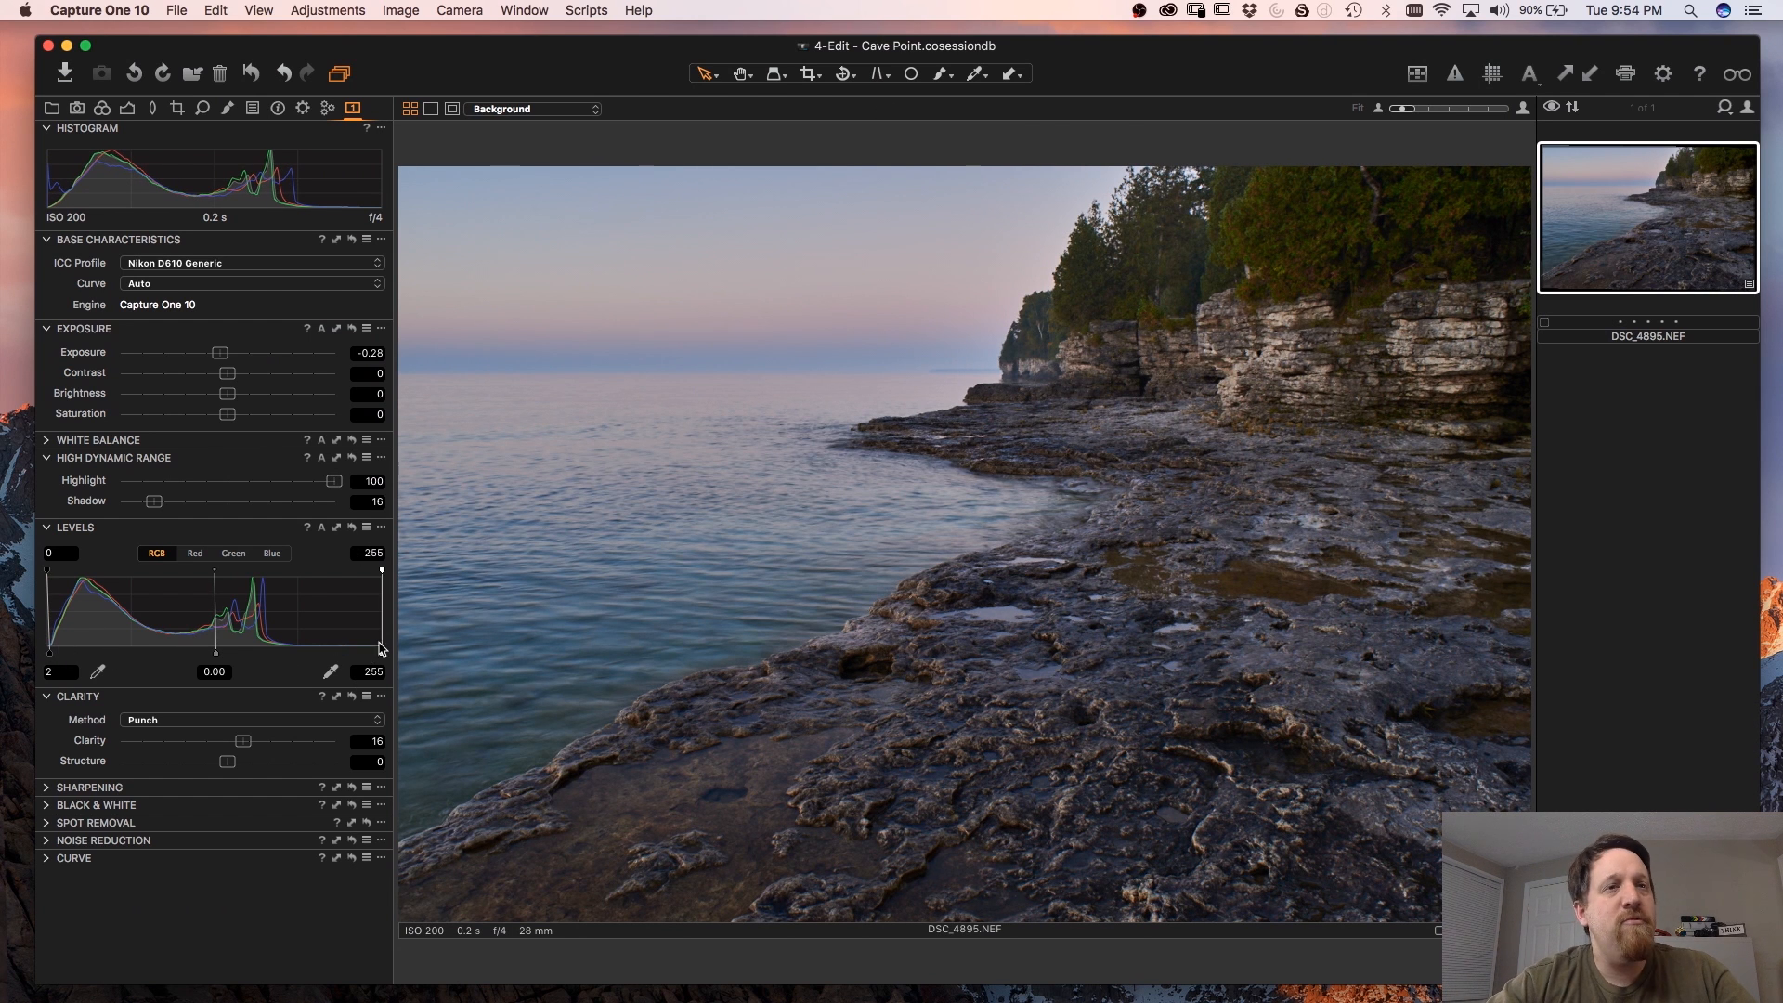
drag(384, 658, 381, 653)
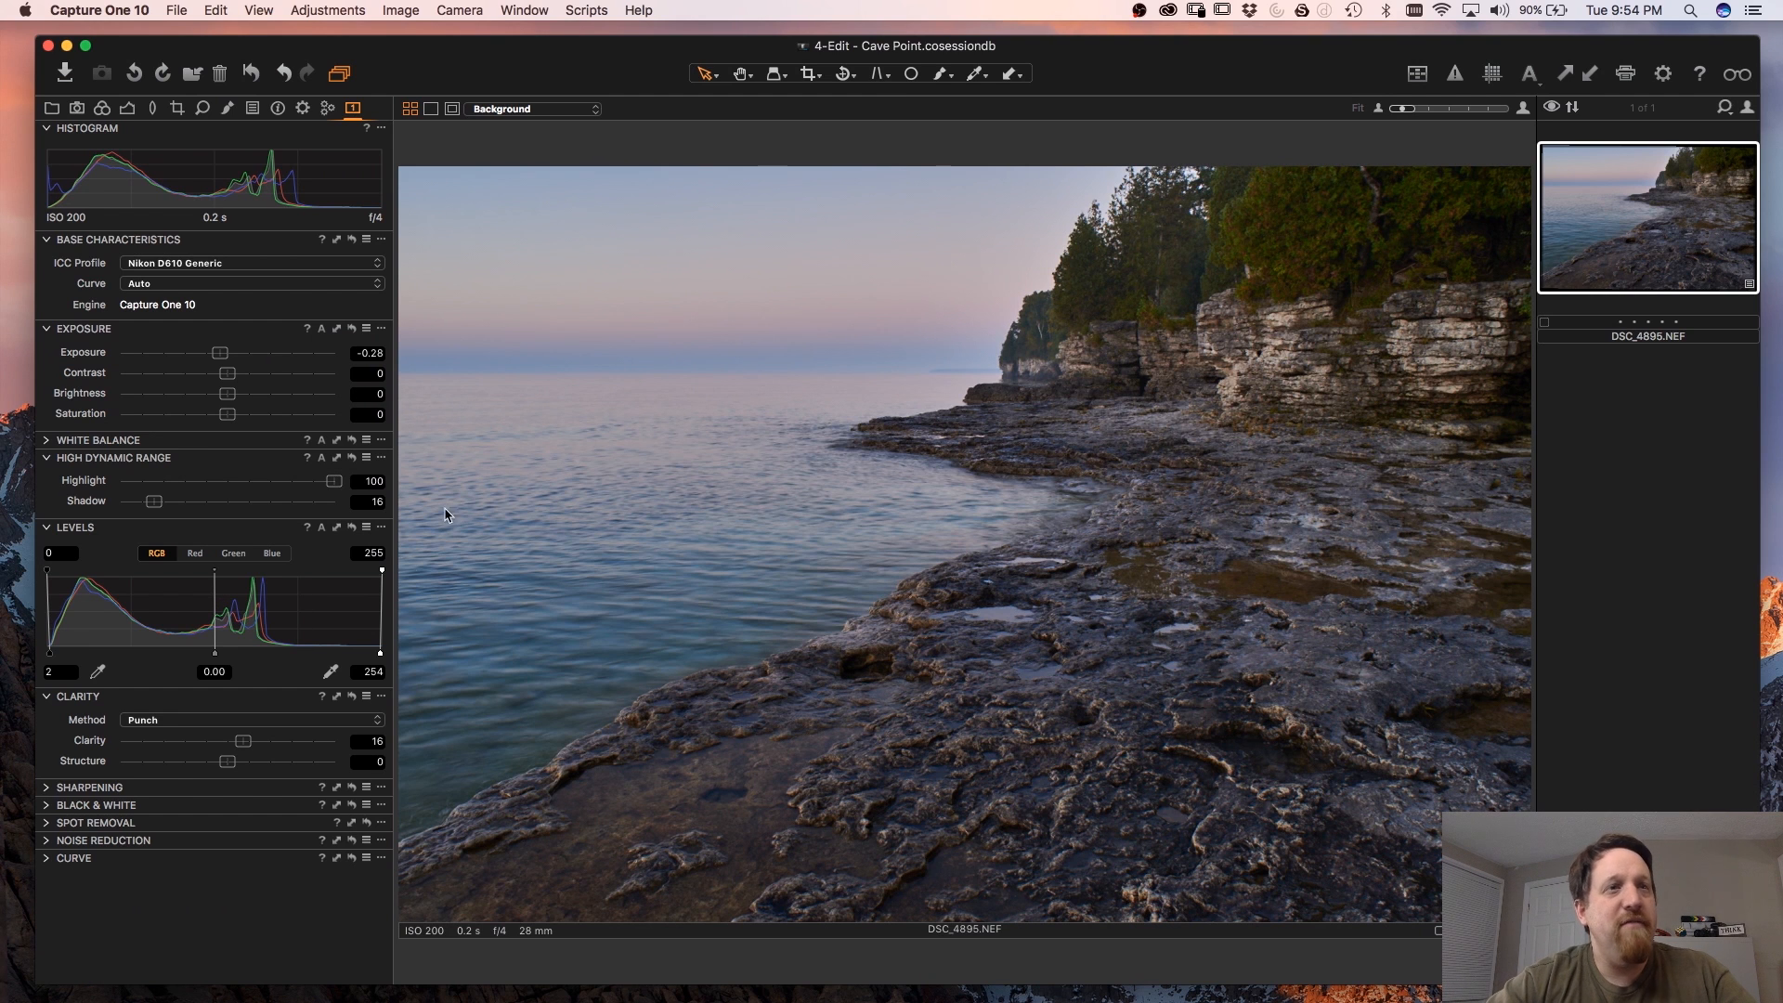
click(47, 788)
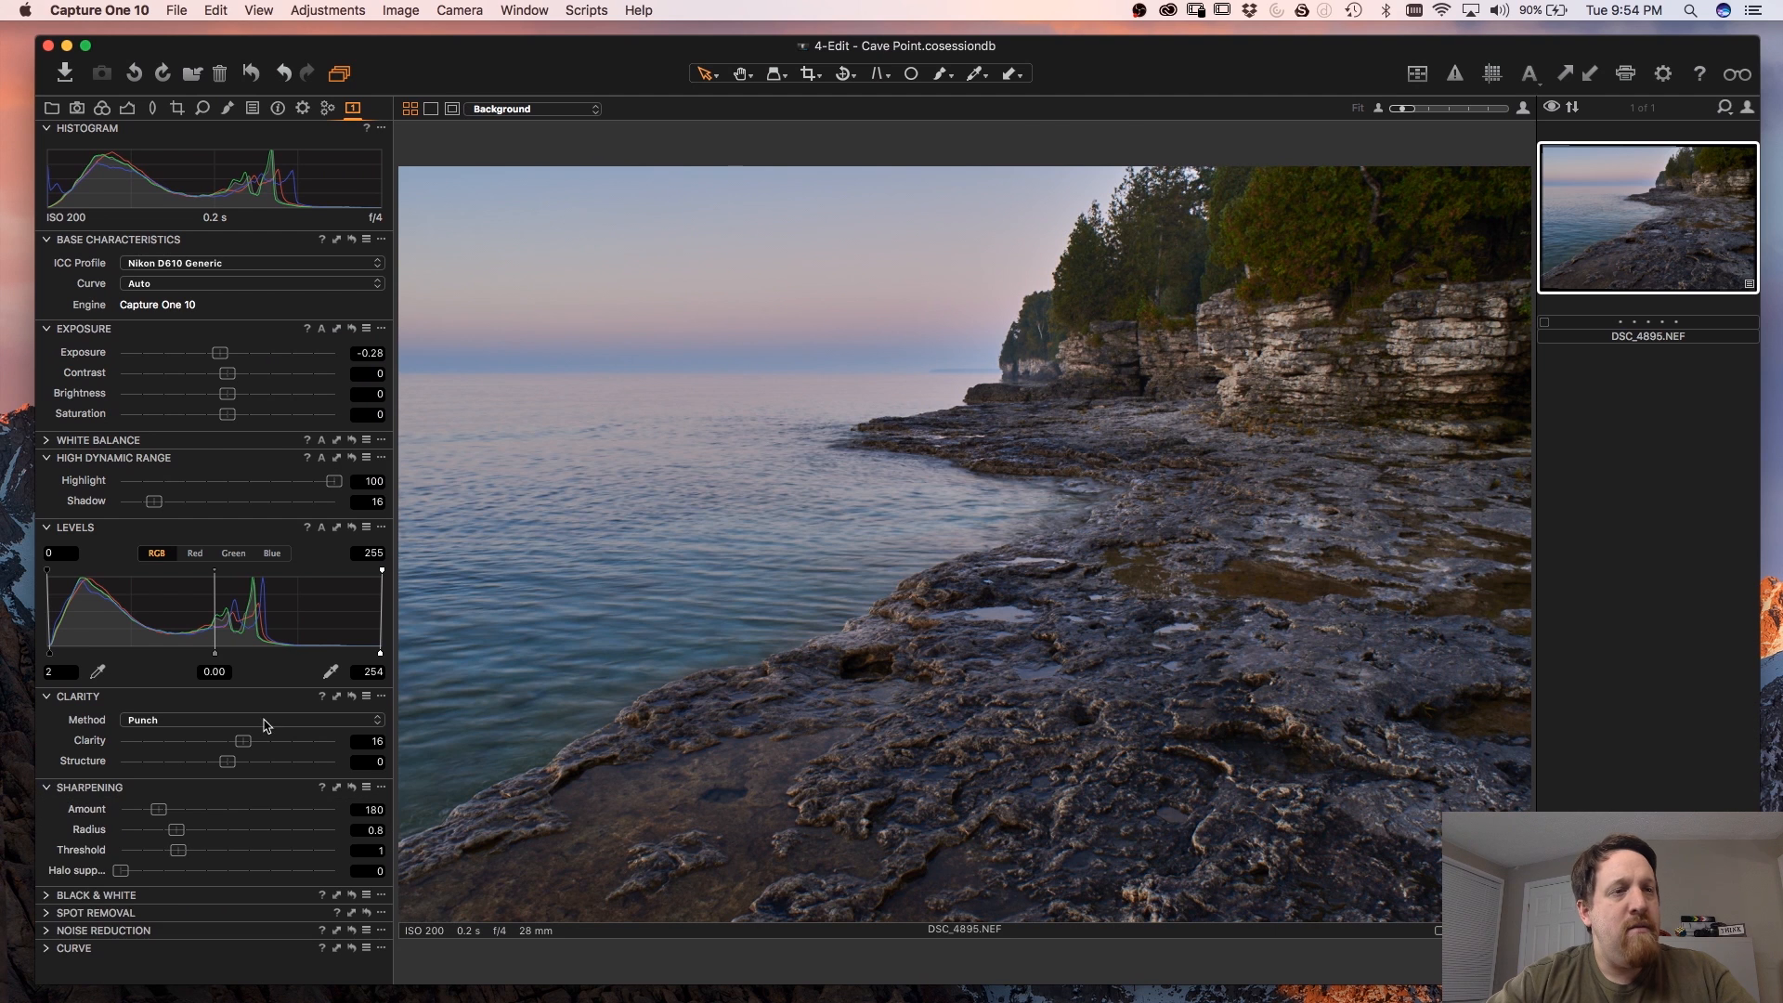
click(229, 811)
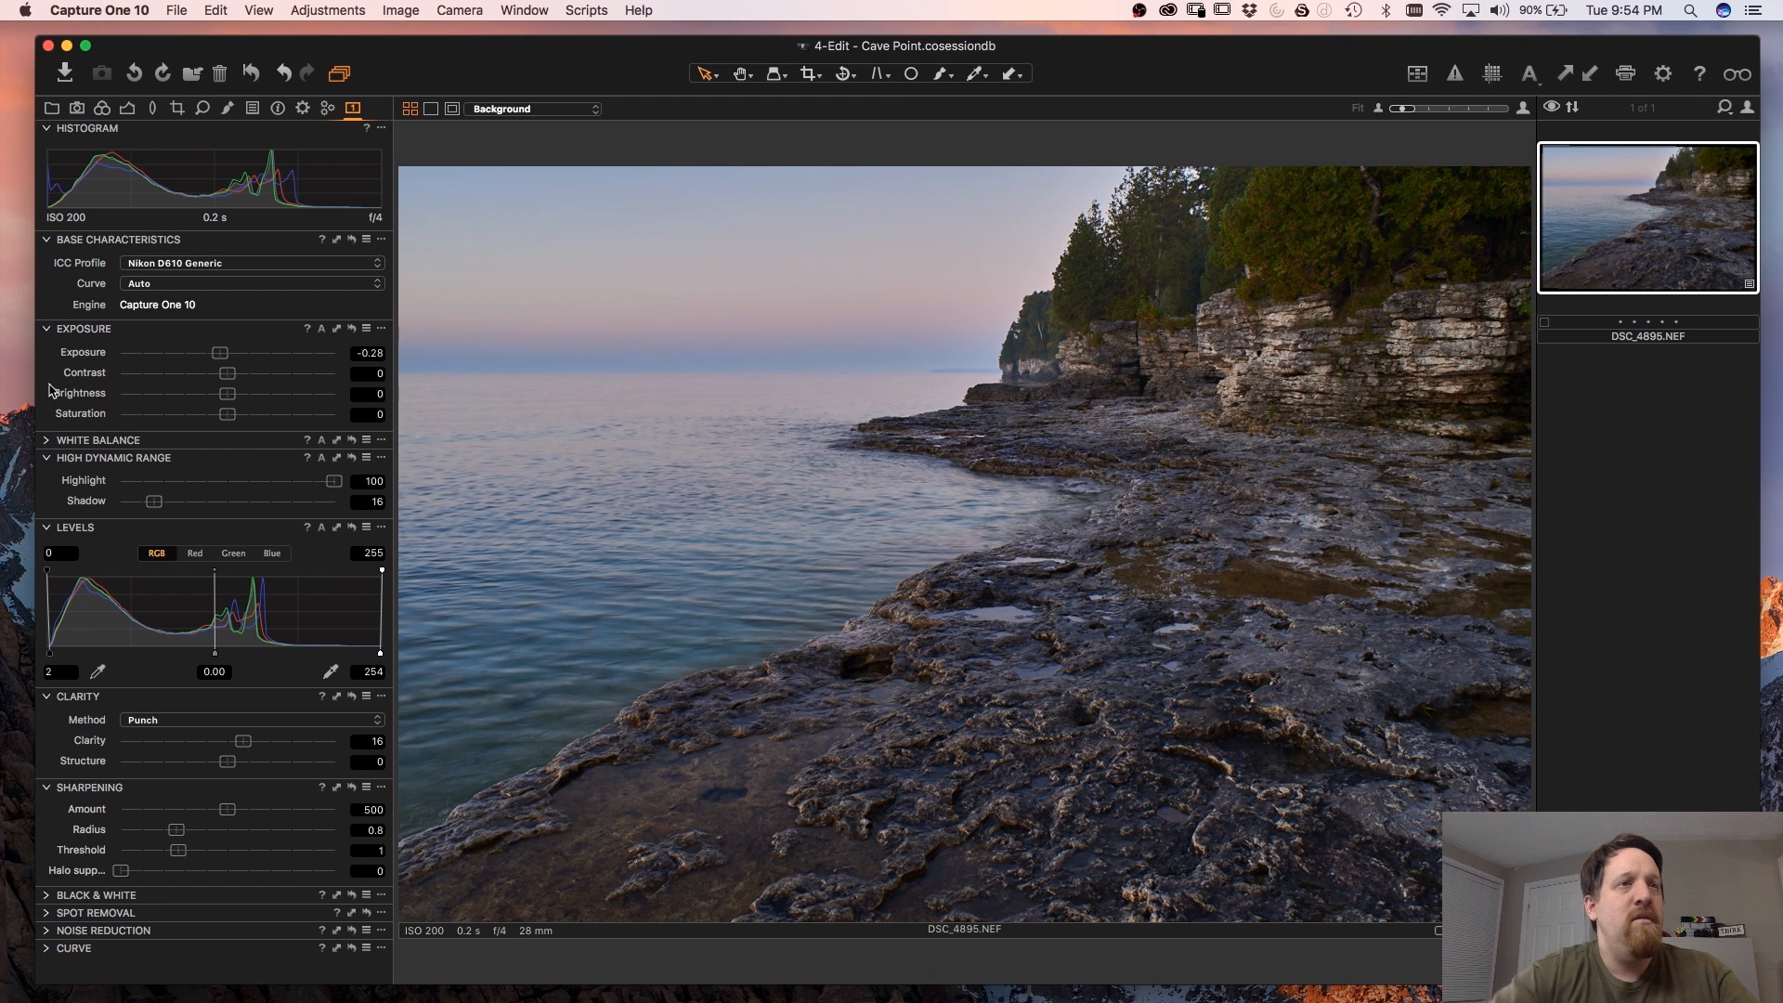
- Set the photo's saturation to 23, contrast to 4 and brightness to 28
drag(226, 394, 228, 415)
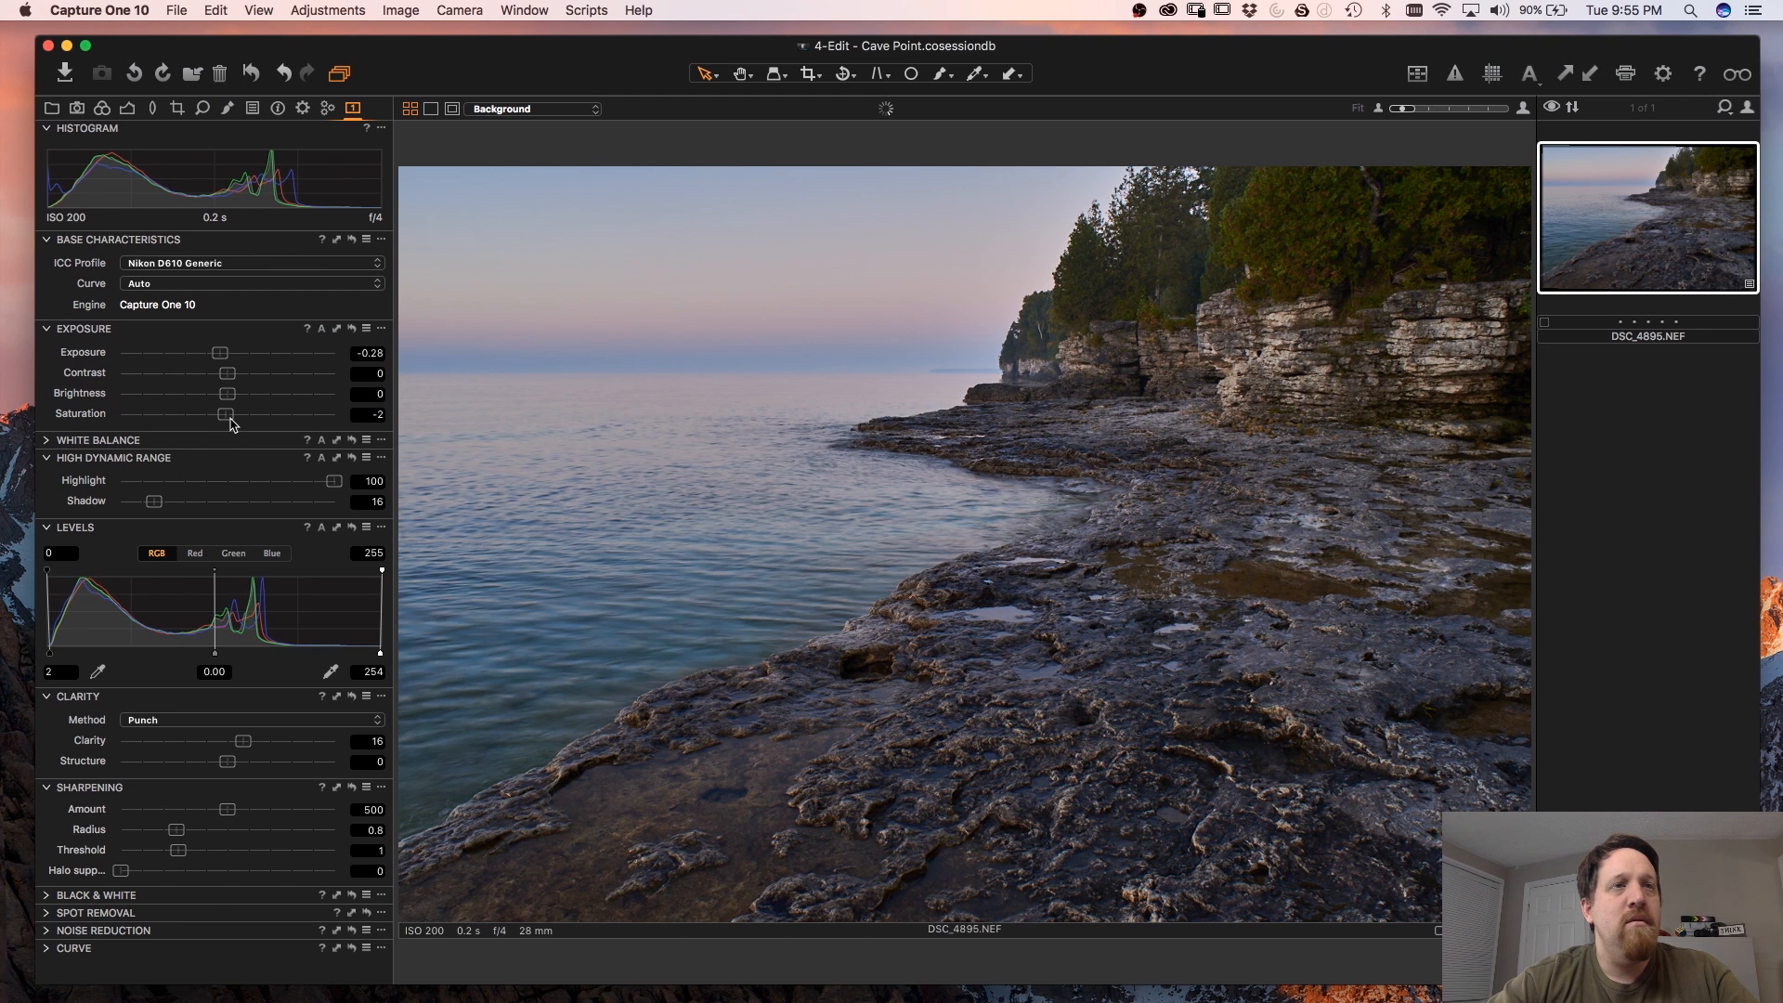
mouse_move(230, 420)
mouse_down()
mouse_move(261, 416)
mouse_move(233, 378)
mouse_move(251, 384)
mouse_move(233, 397)
mouse_up()
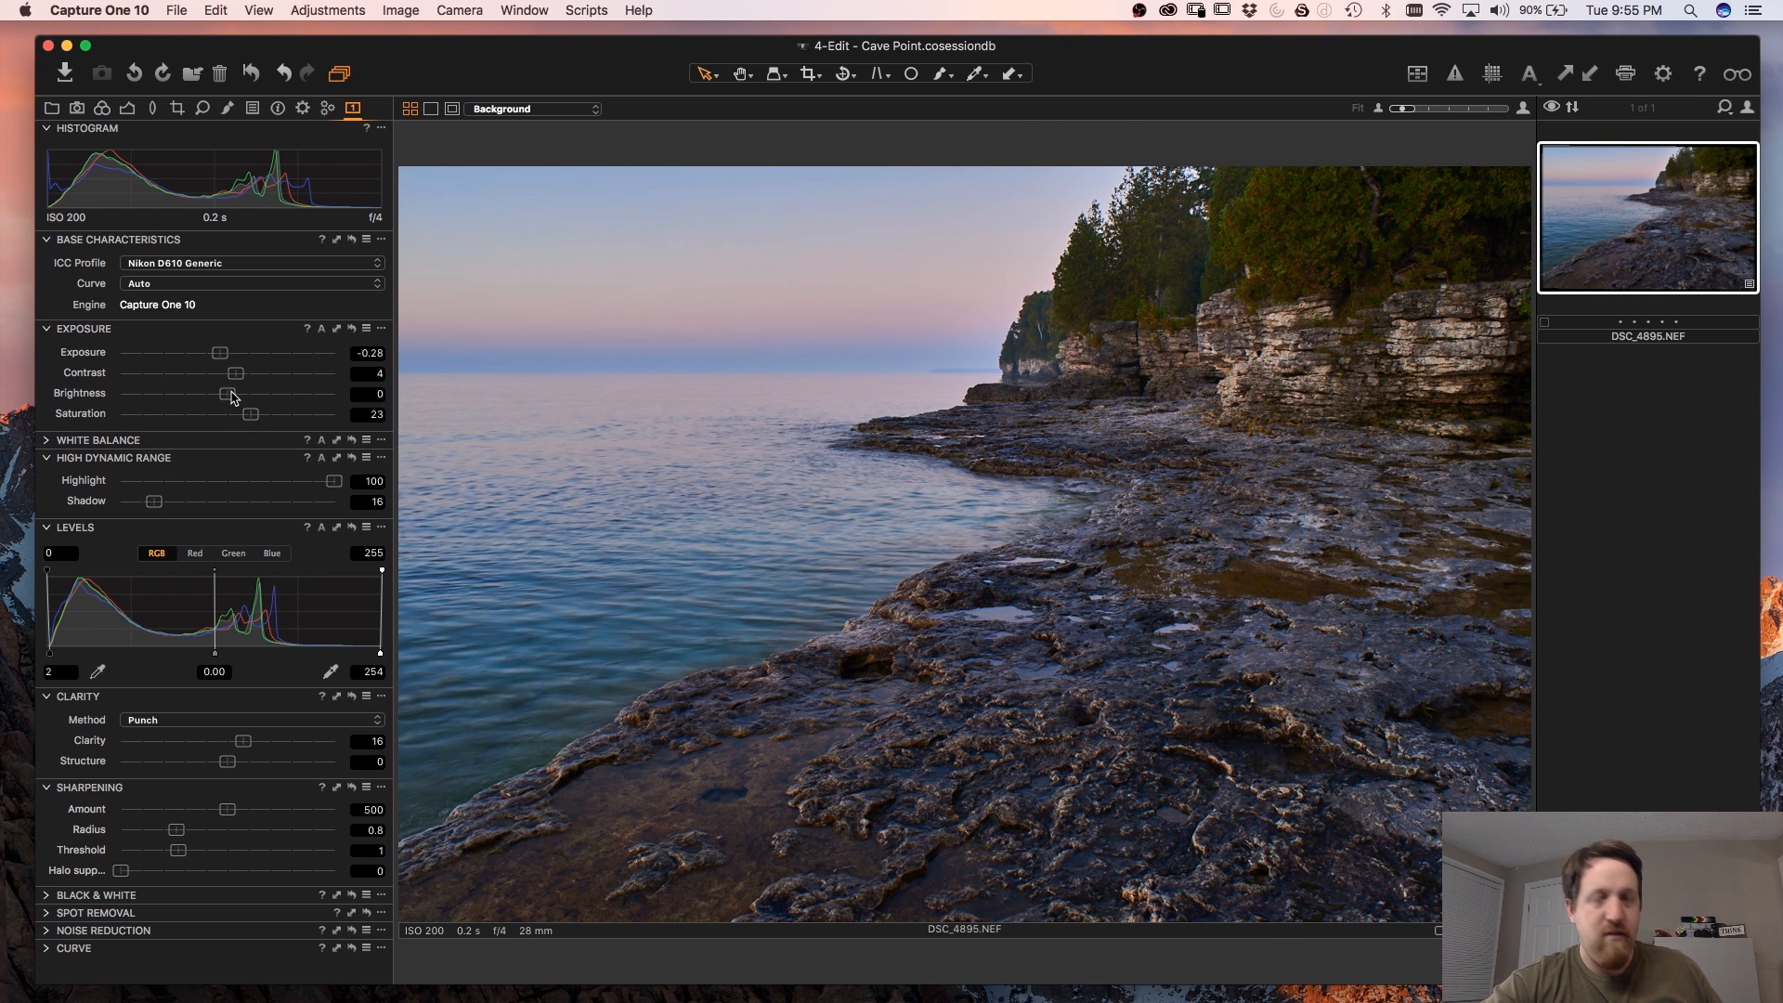
drag(234, 397, 293, 393)
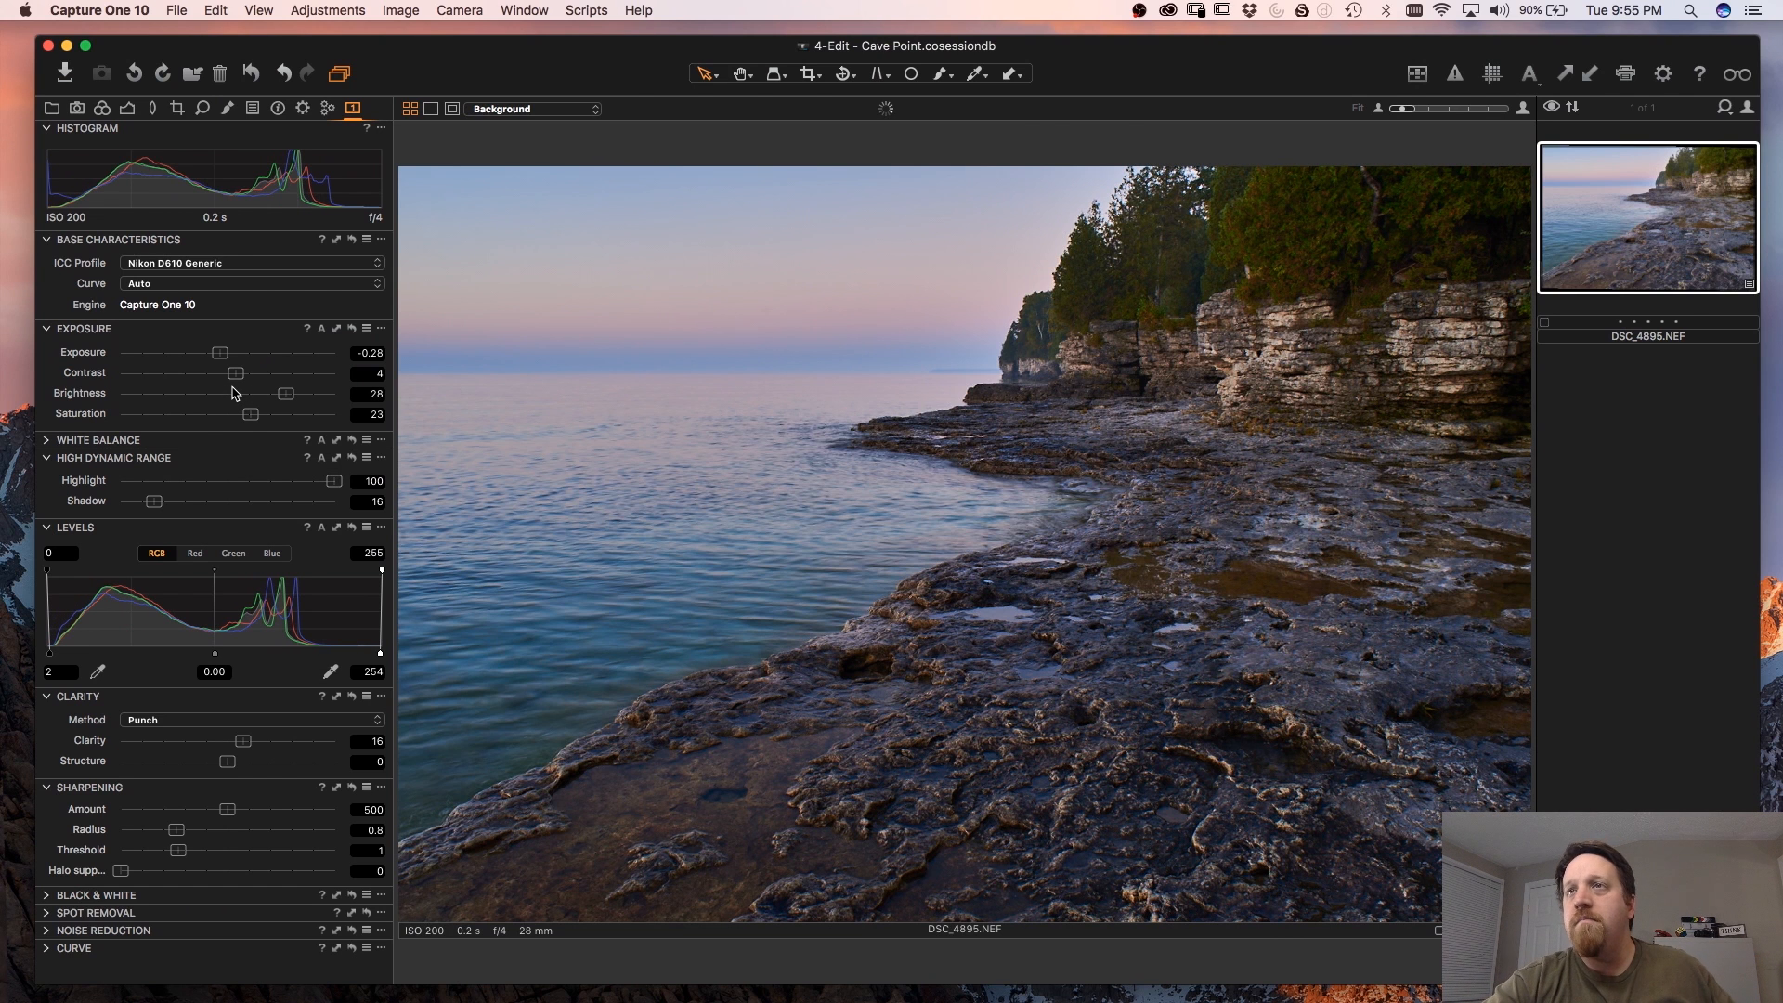
- Clone the photo as a second variant and set its contrast to 13, saturation to 29 and clarity to 48
key(F3)
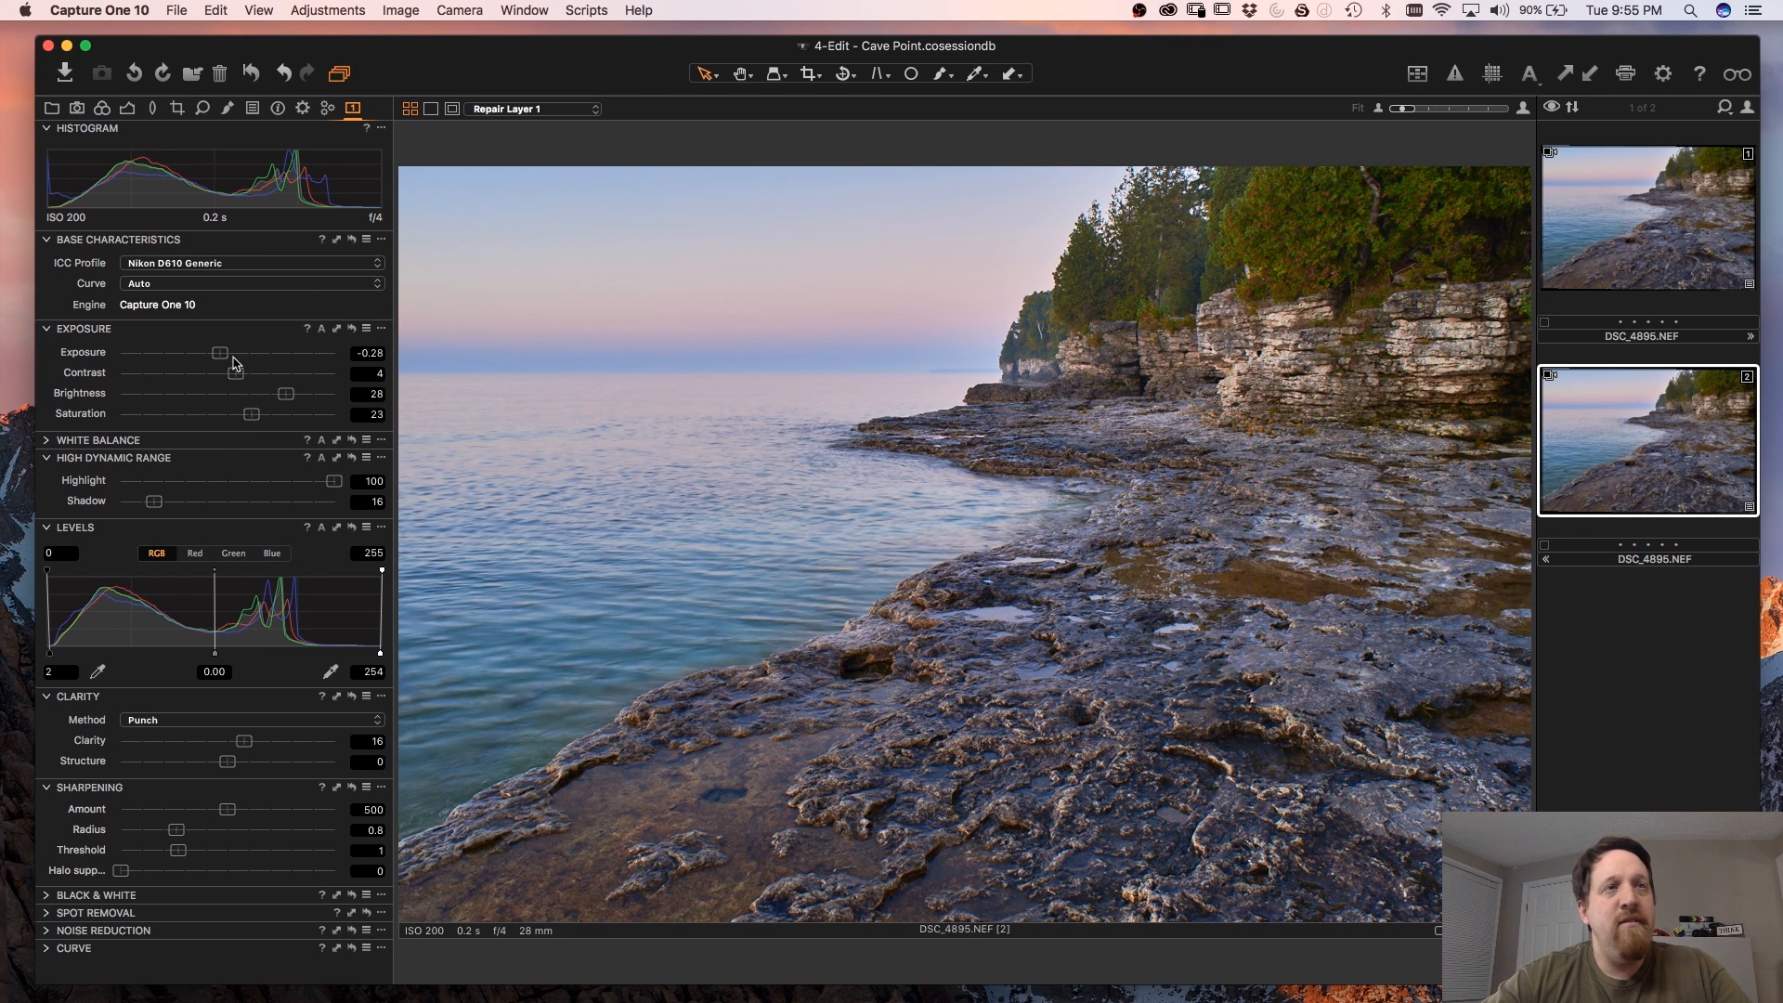
drag(253, 420, 255, 375)
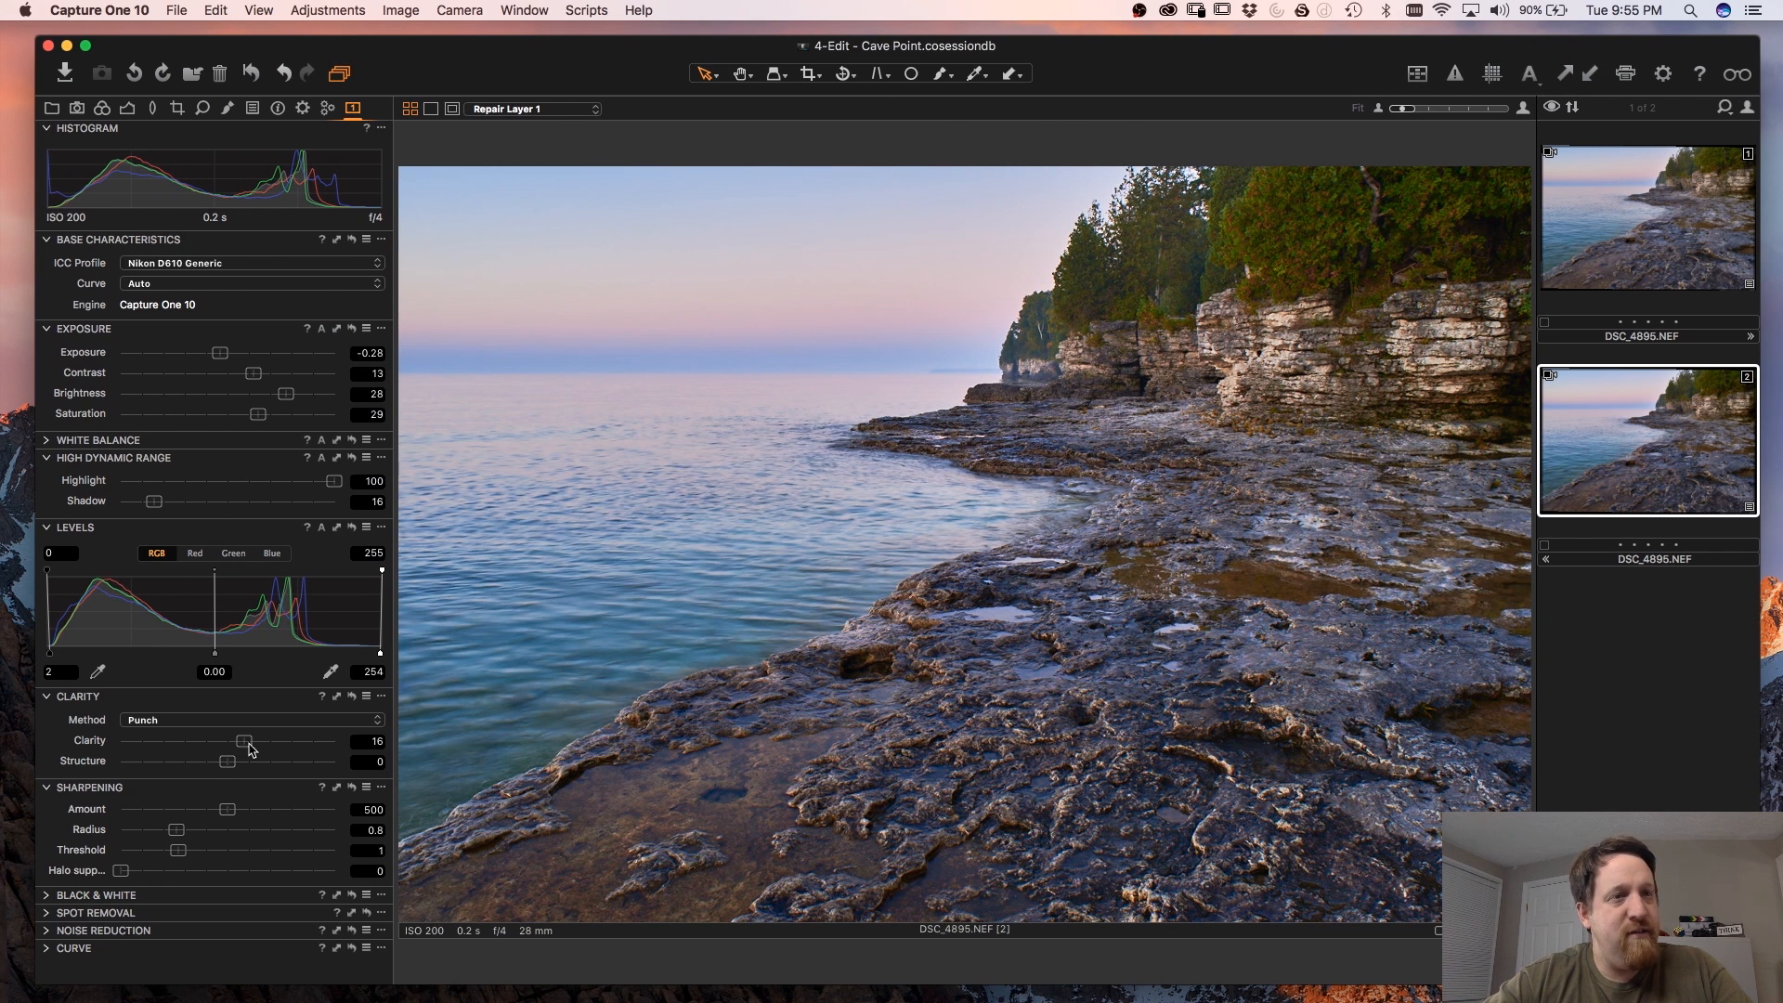
drag(246, 748, 278, 738)
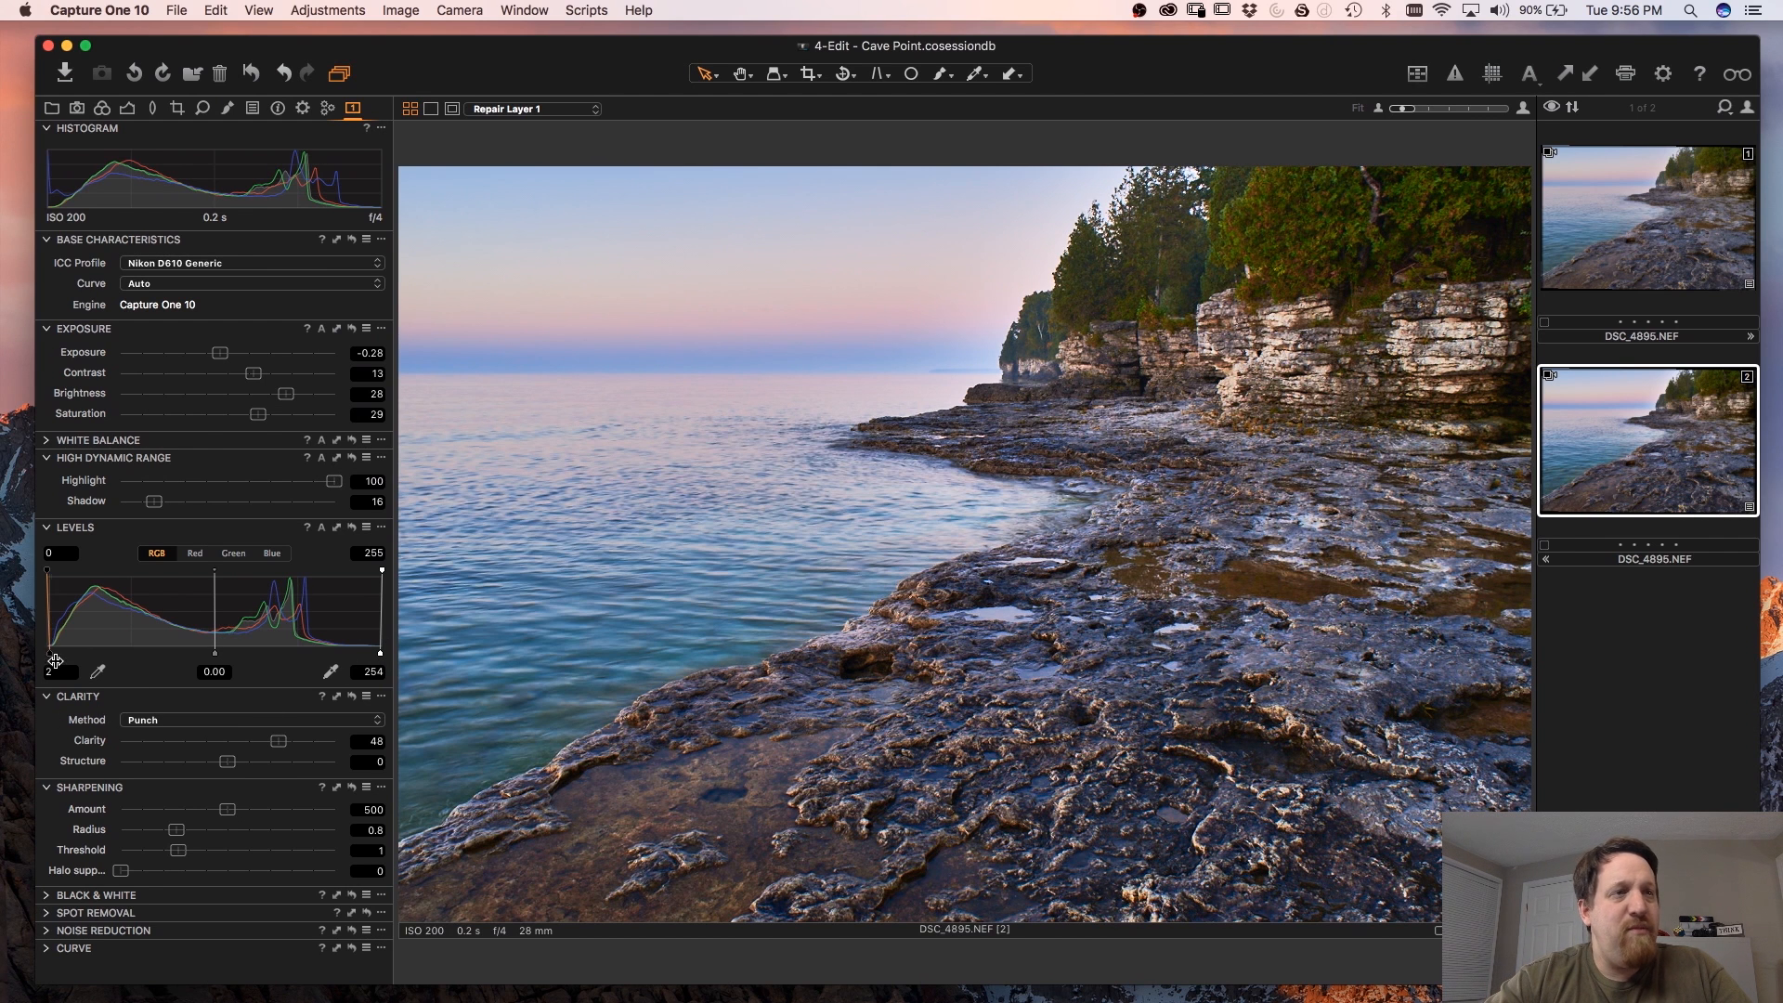
- On the second variant, set the input levels to 5 and 249 and warm the white balance to 5609 Kelvin
drag(56, 660, 53, 655)
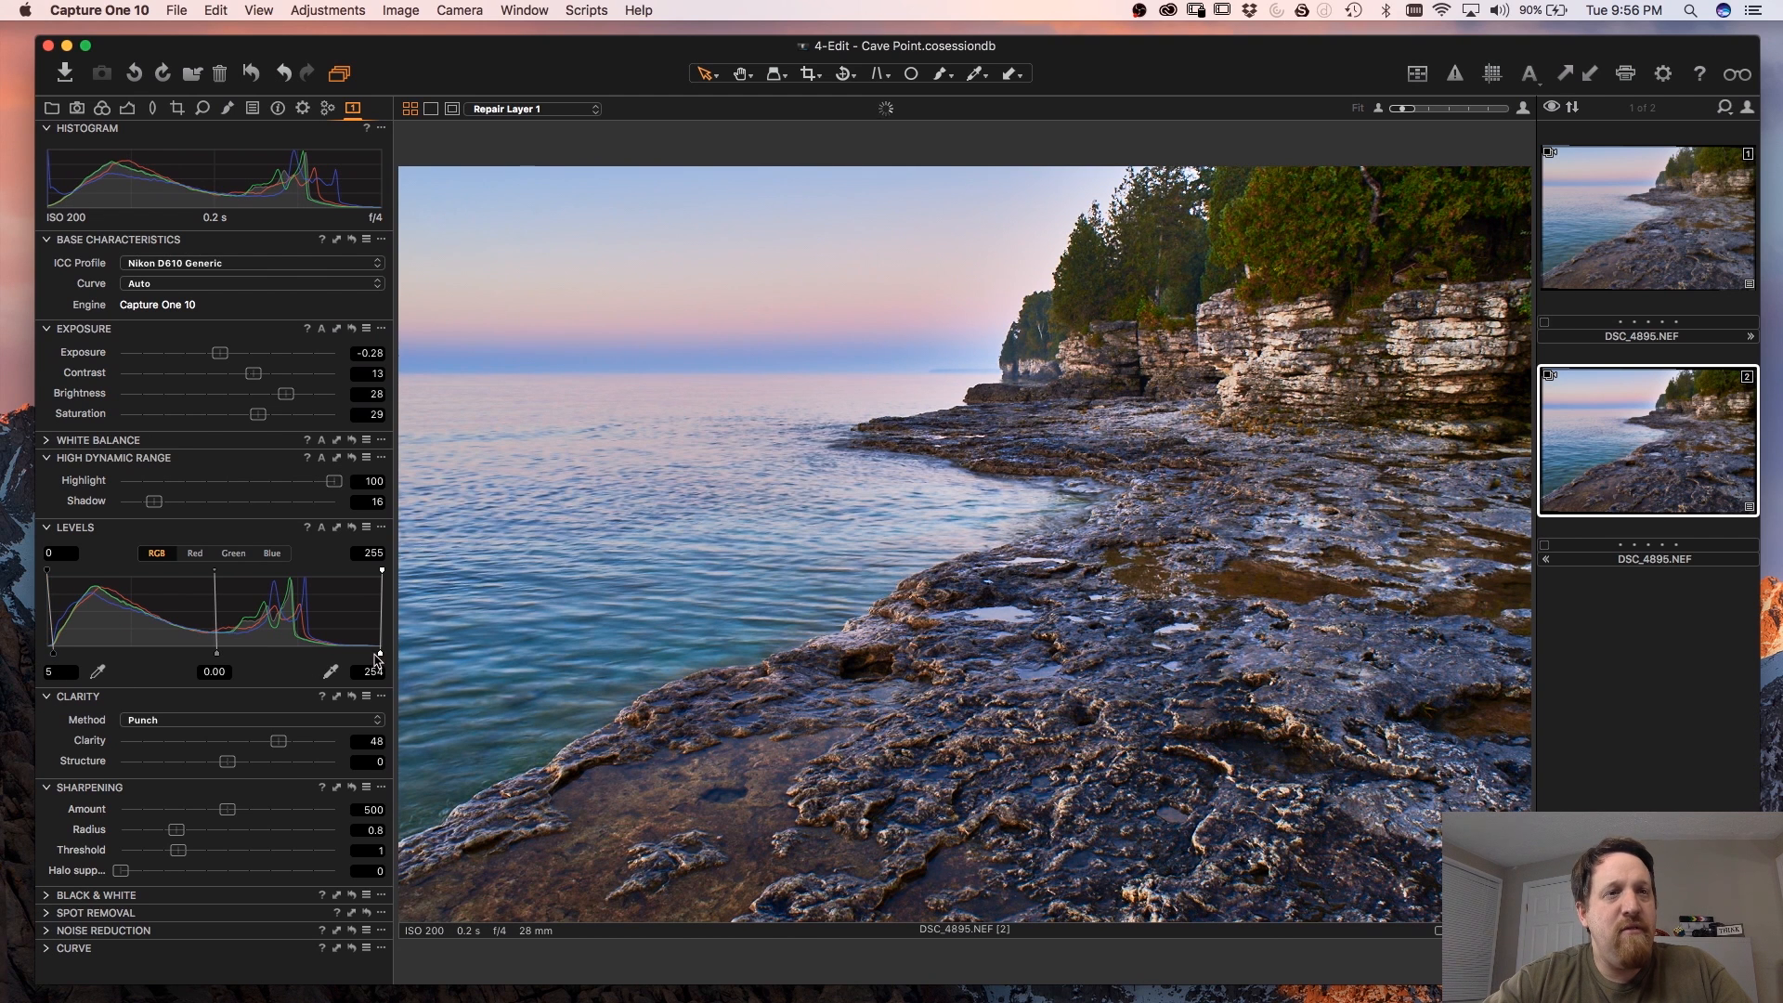
drag(378, 655, 376, 655)
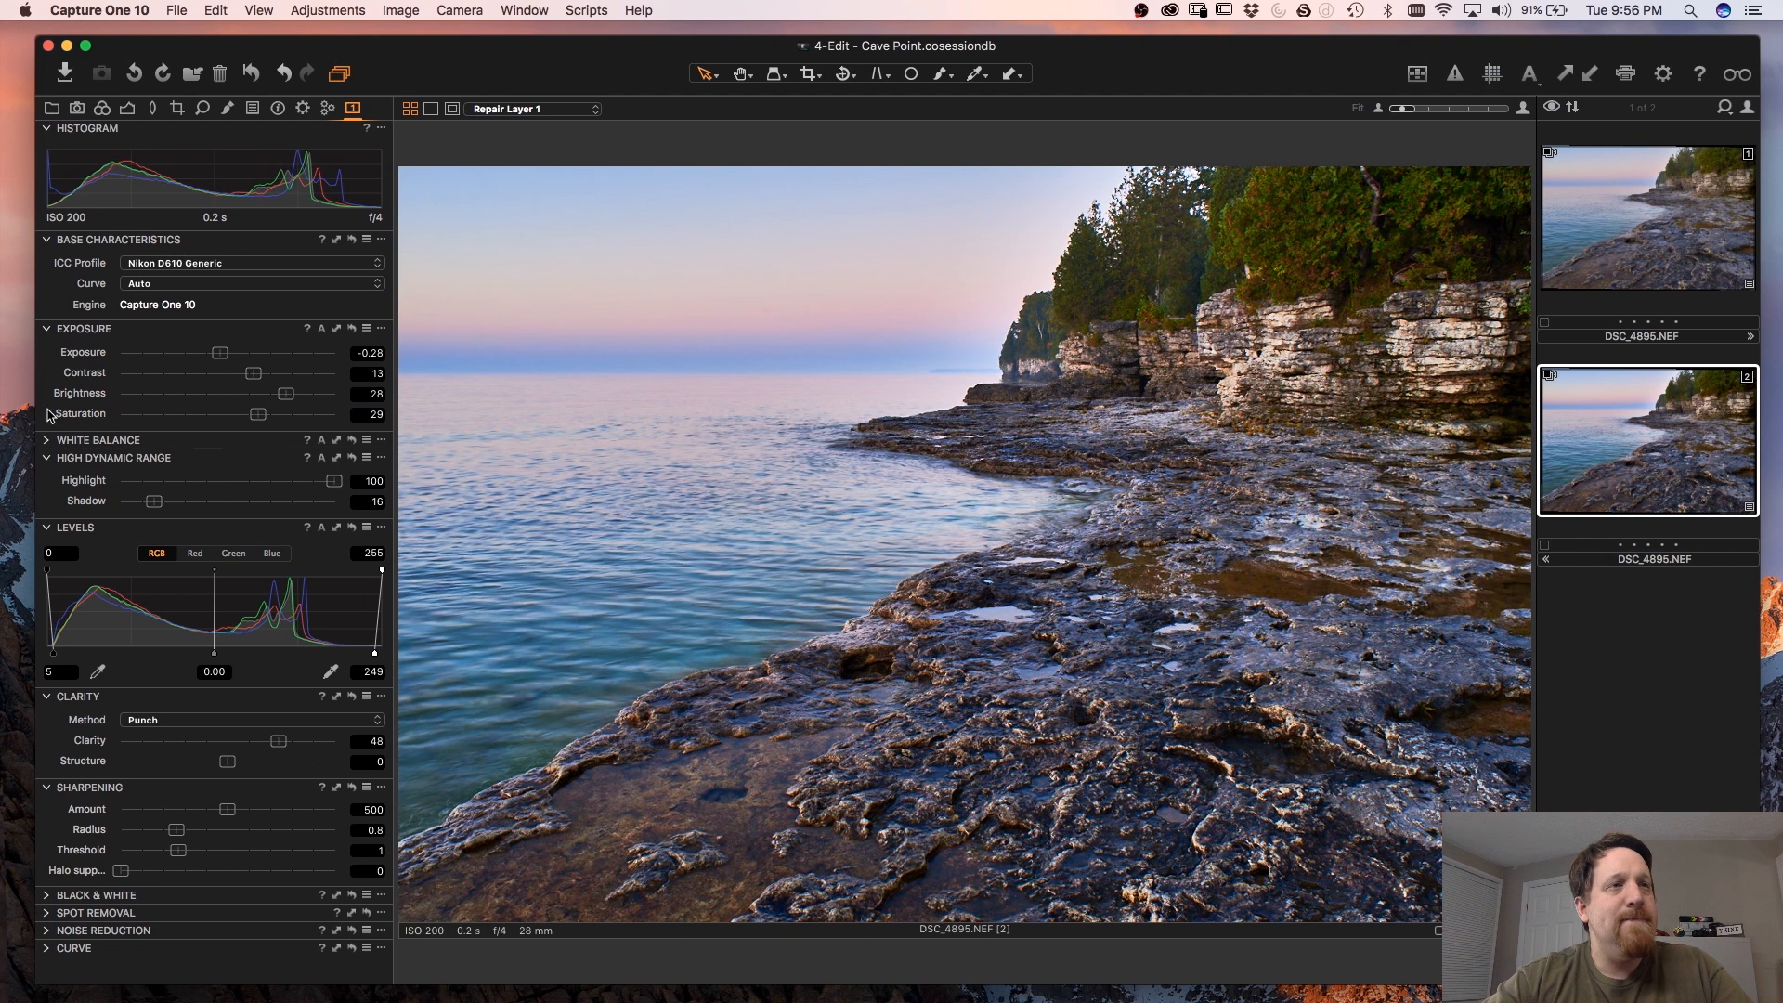
click(47, 439)
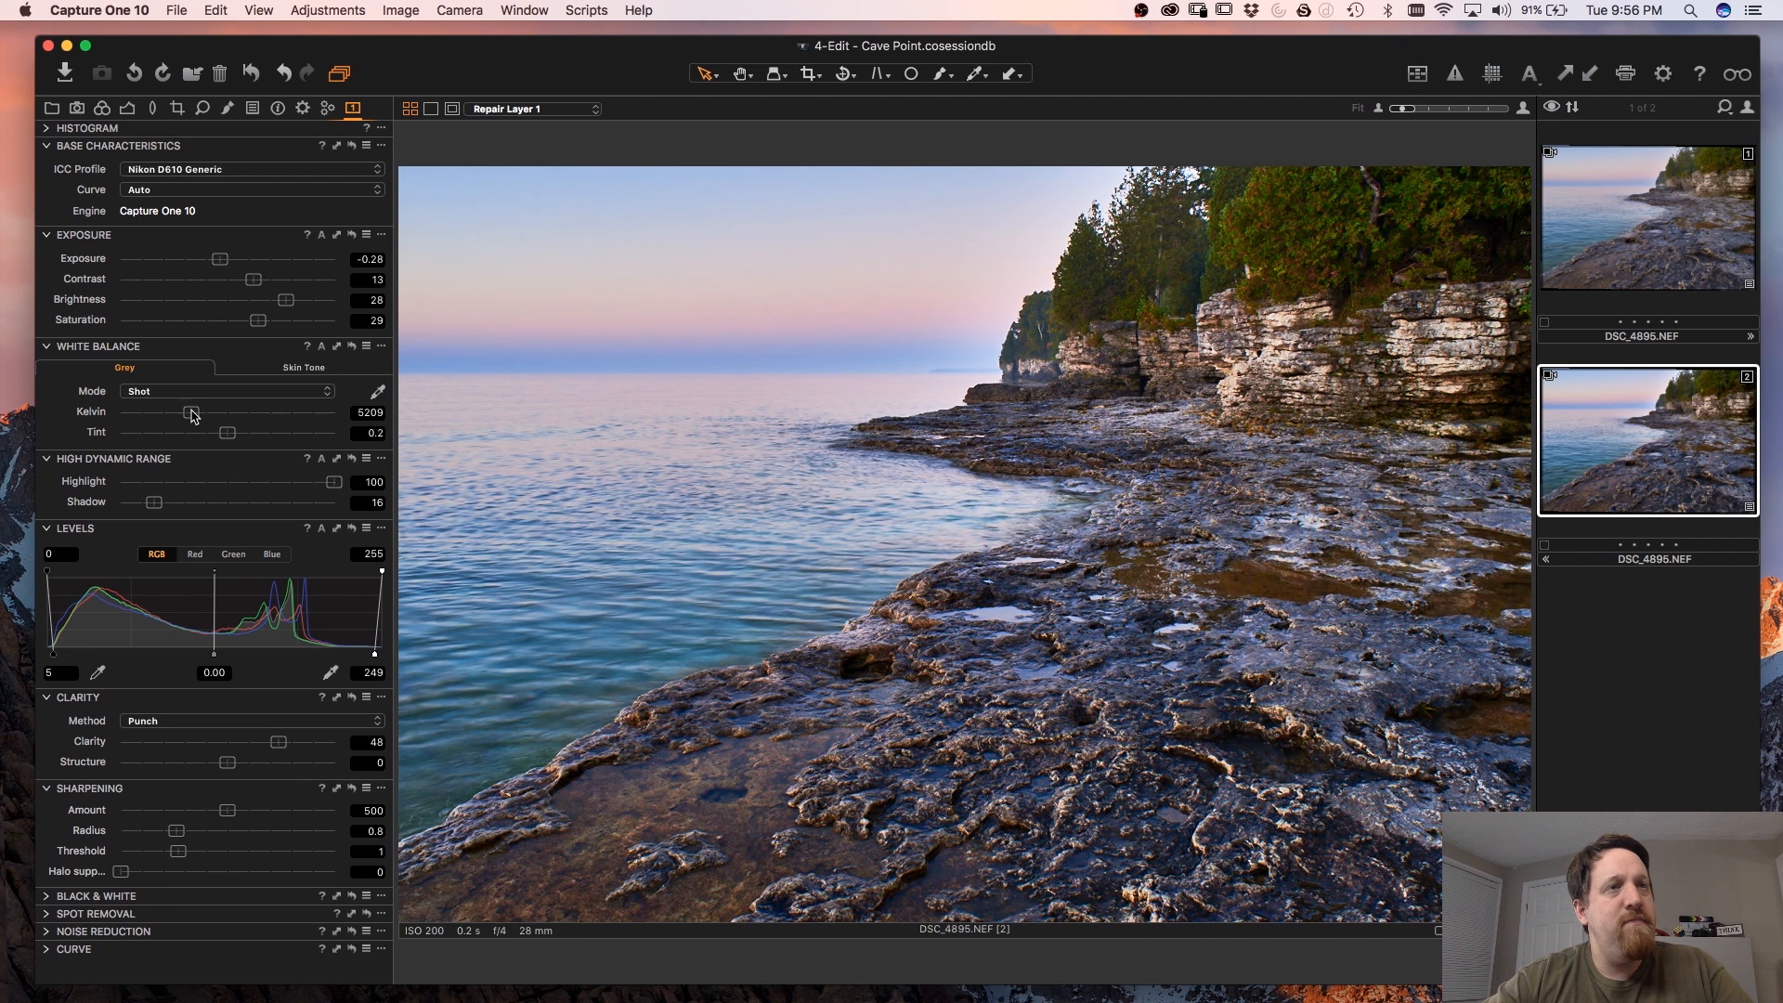
drag(193, 414, 195, 411)
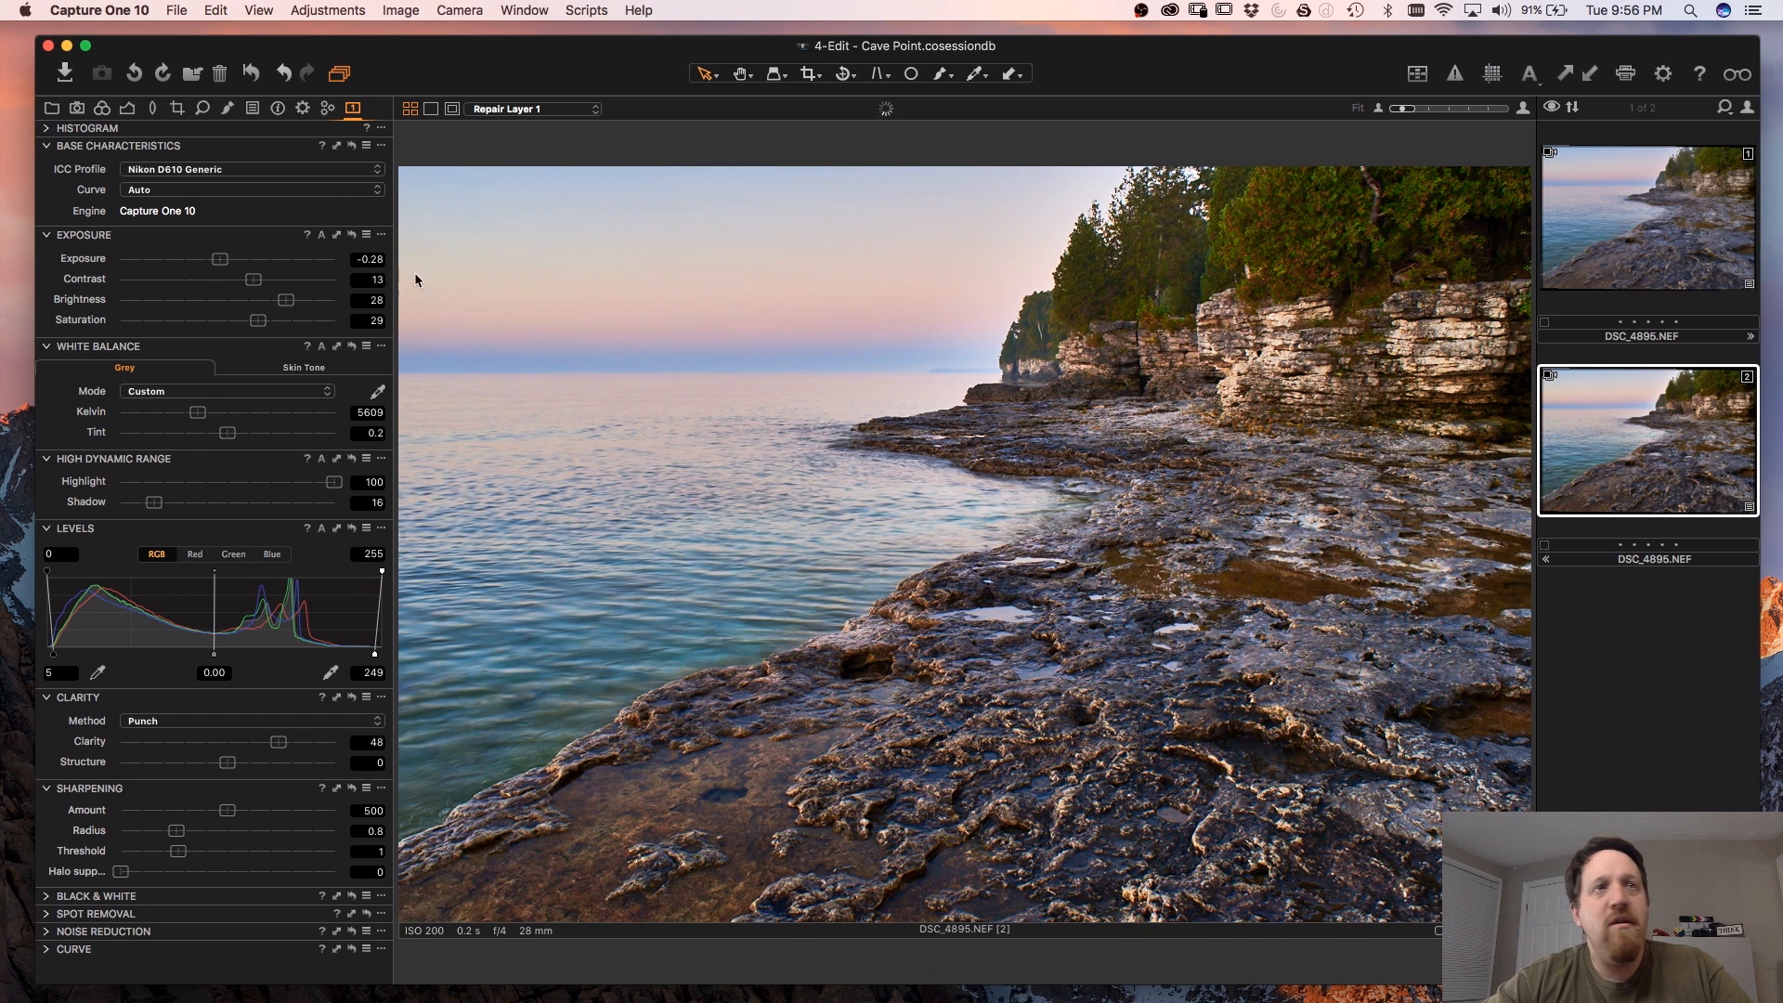
- Compare the two variants of the photo and set the second variant's clarity to 60
click(1667, 231)
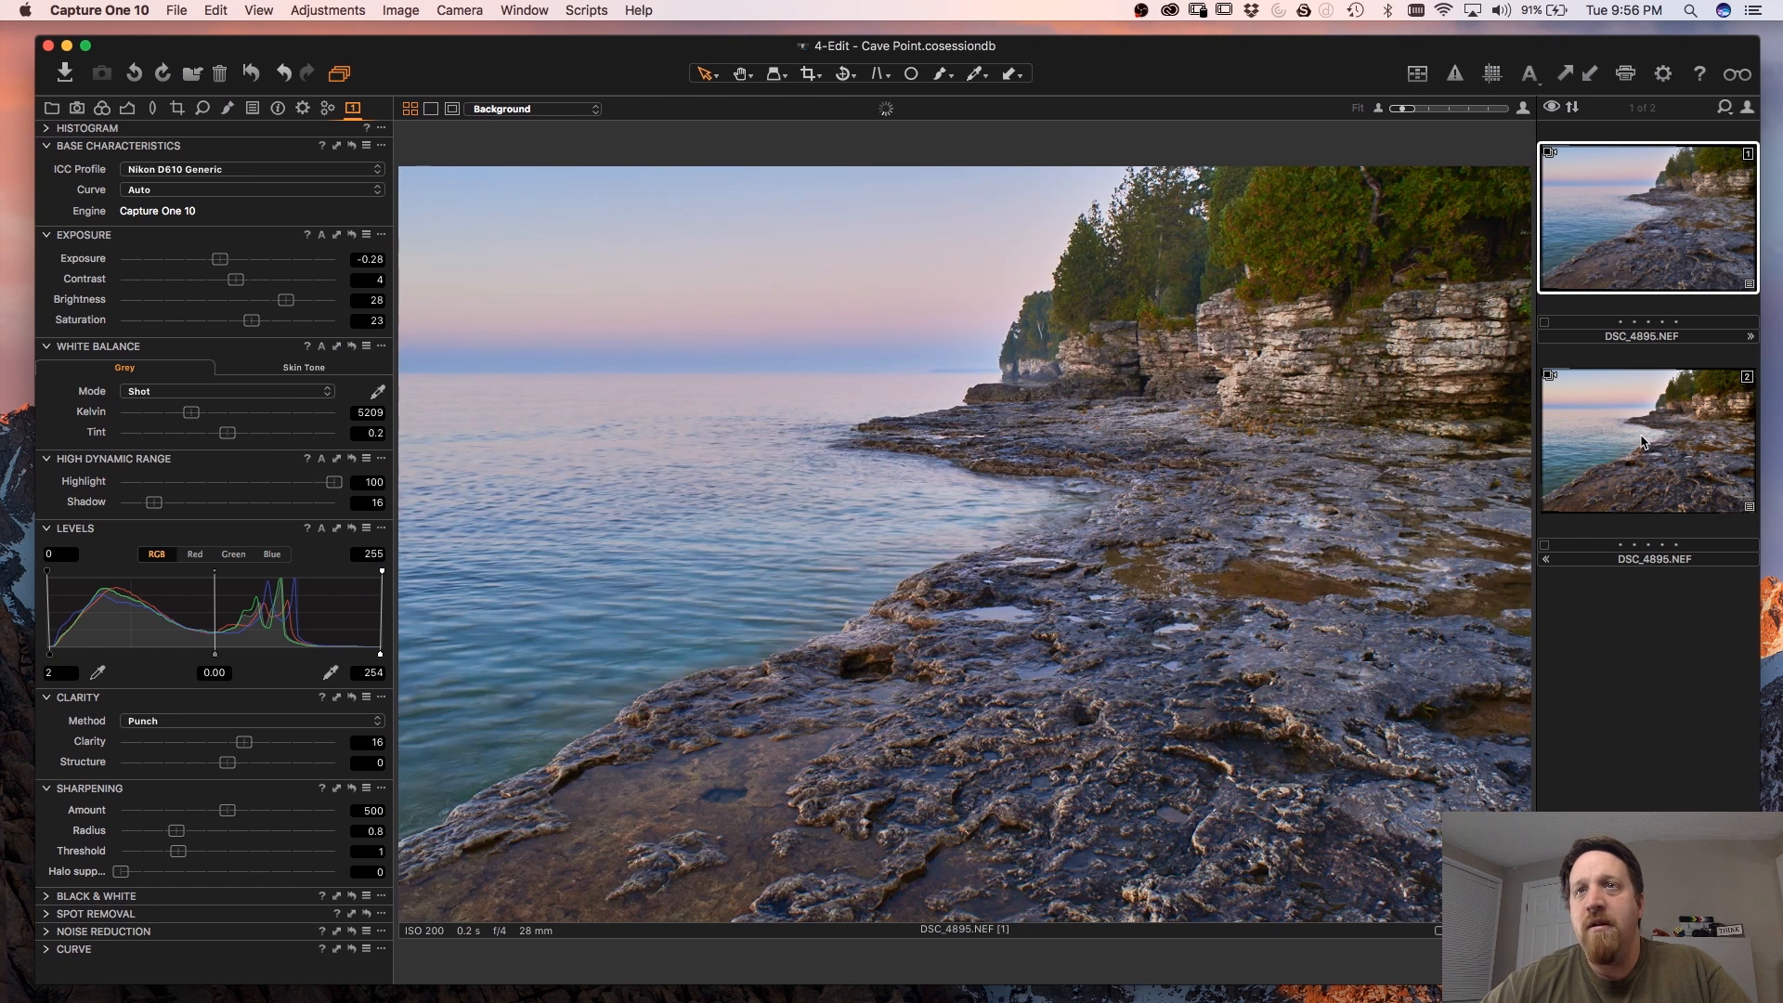
click(1630, 406)
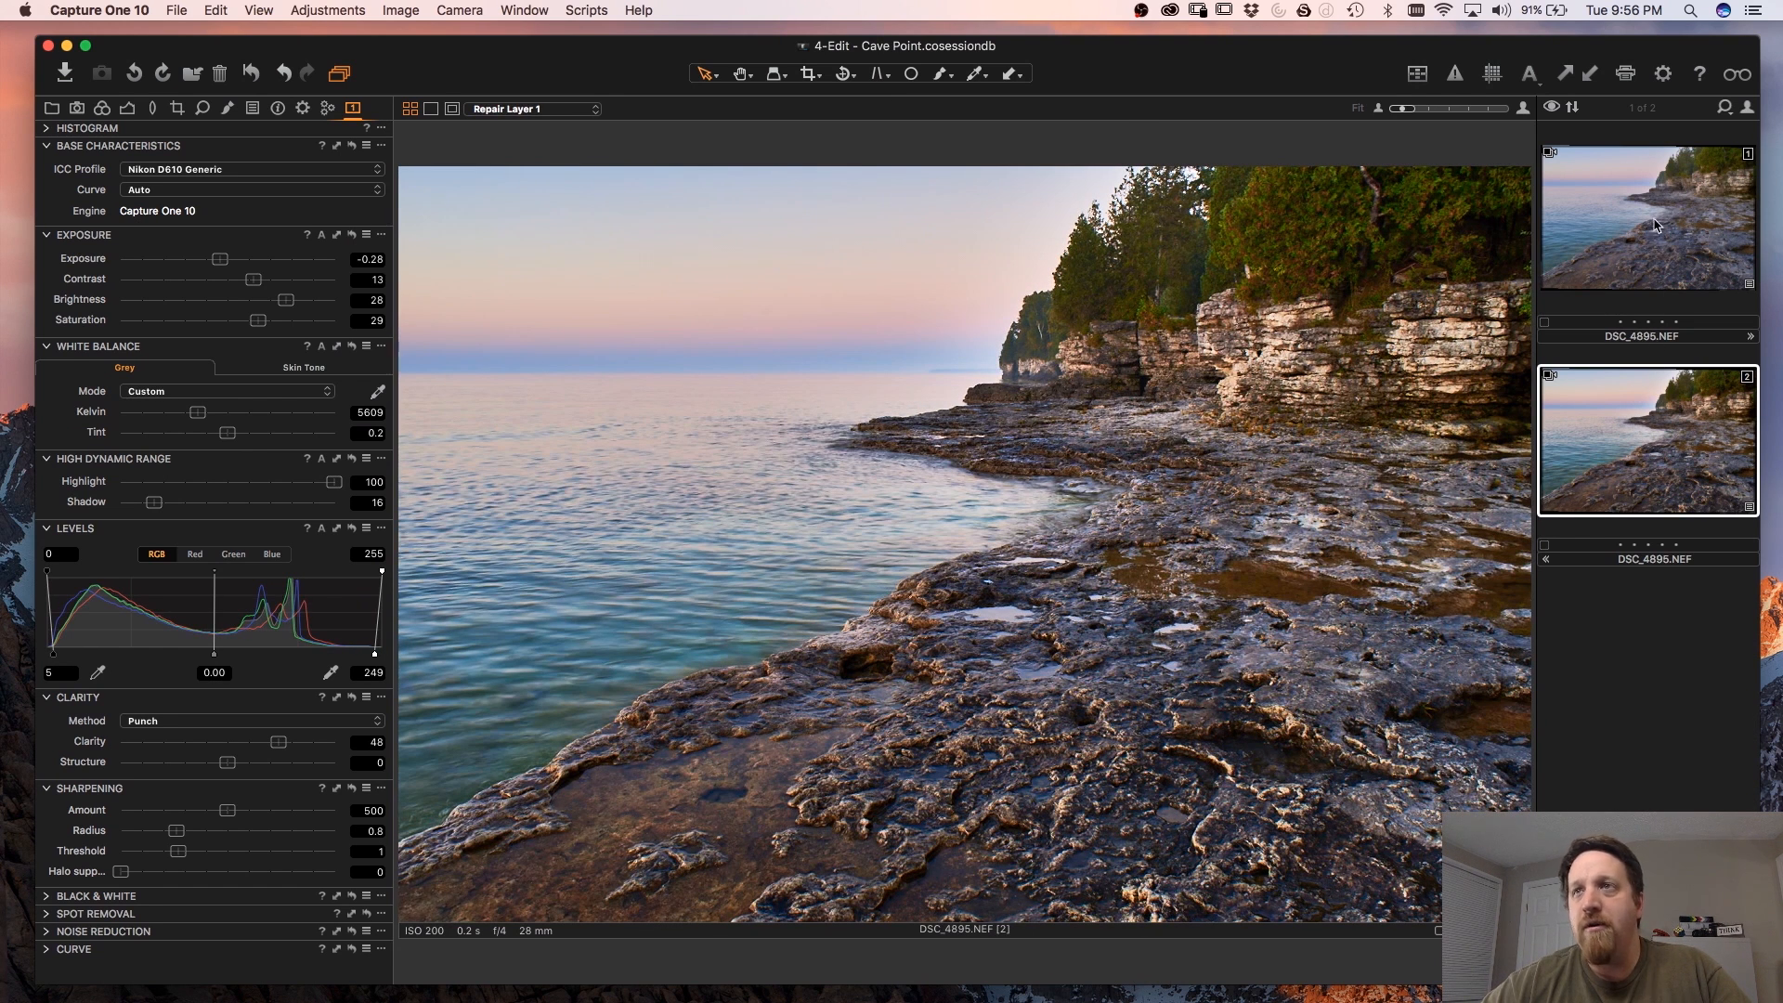
click(1659, 219)
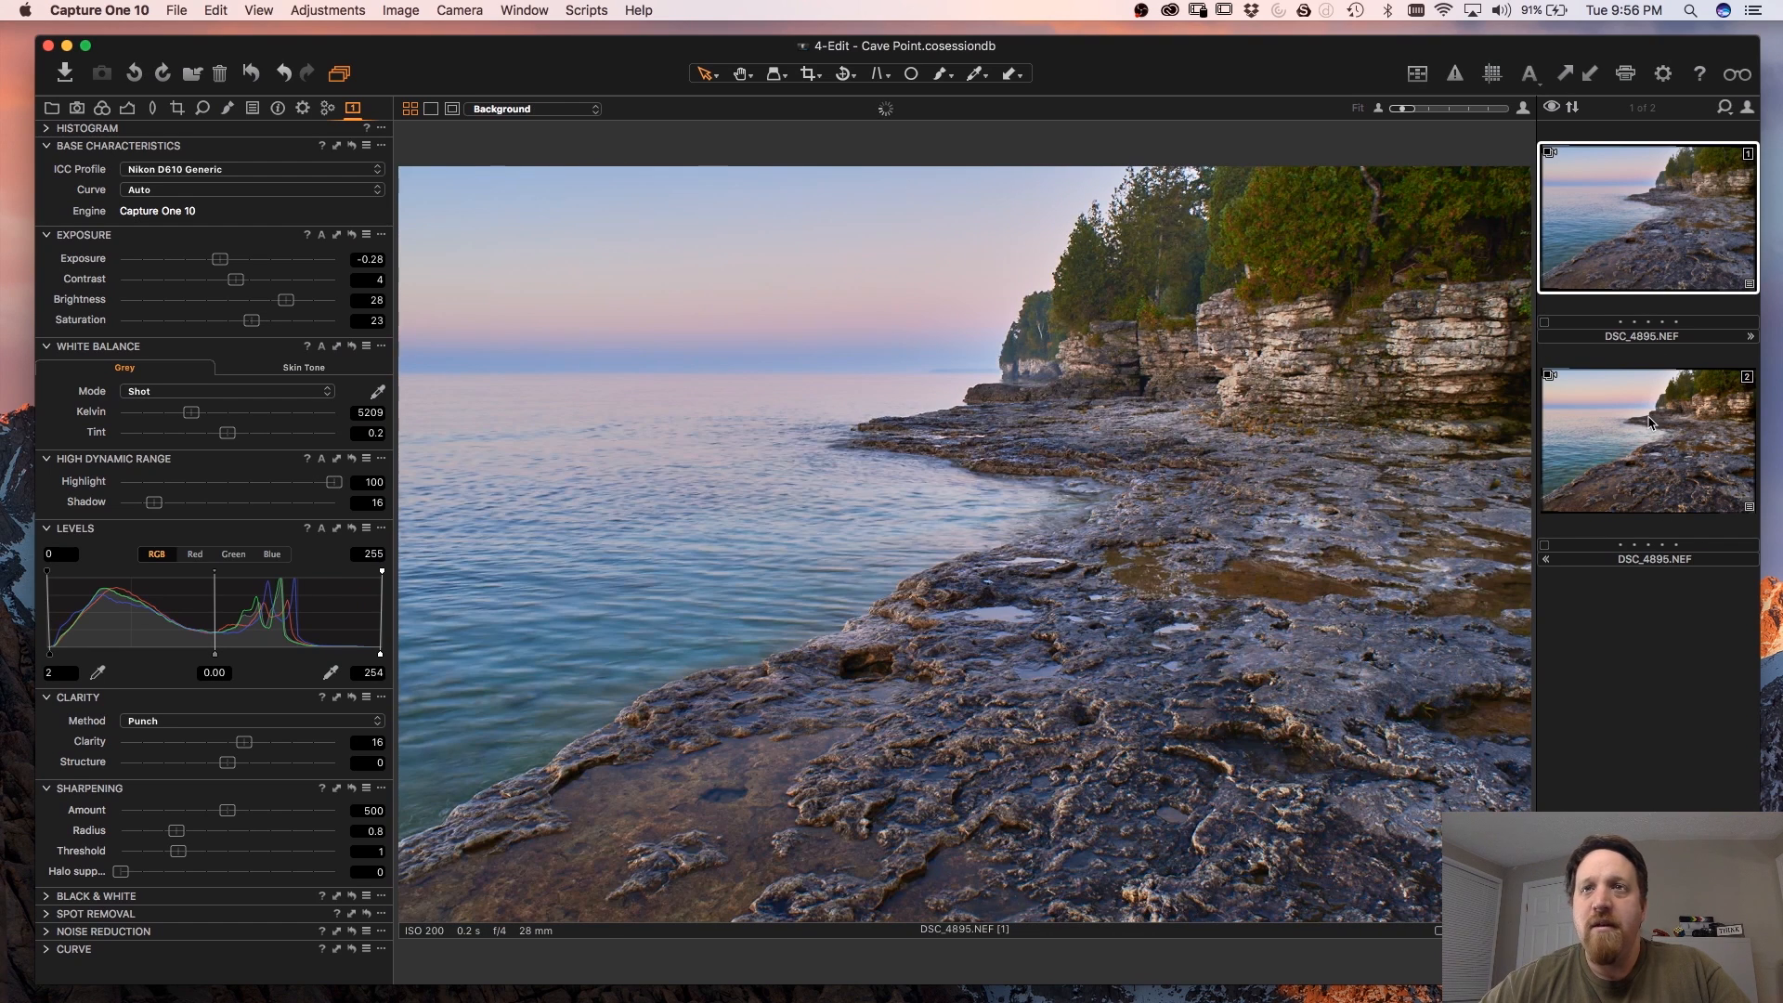
click(1648, 425)
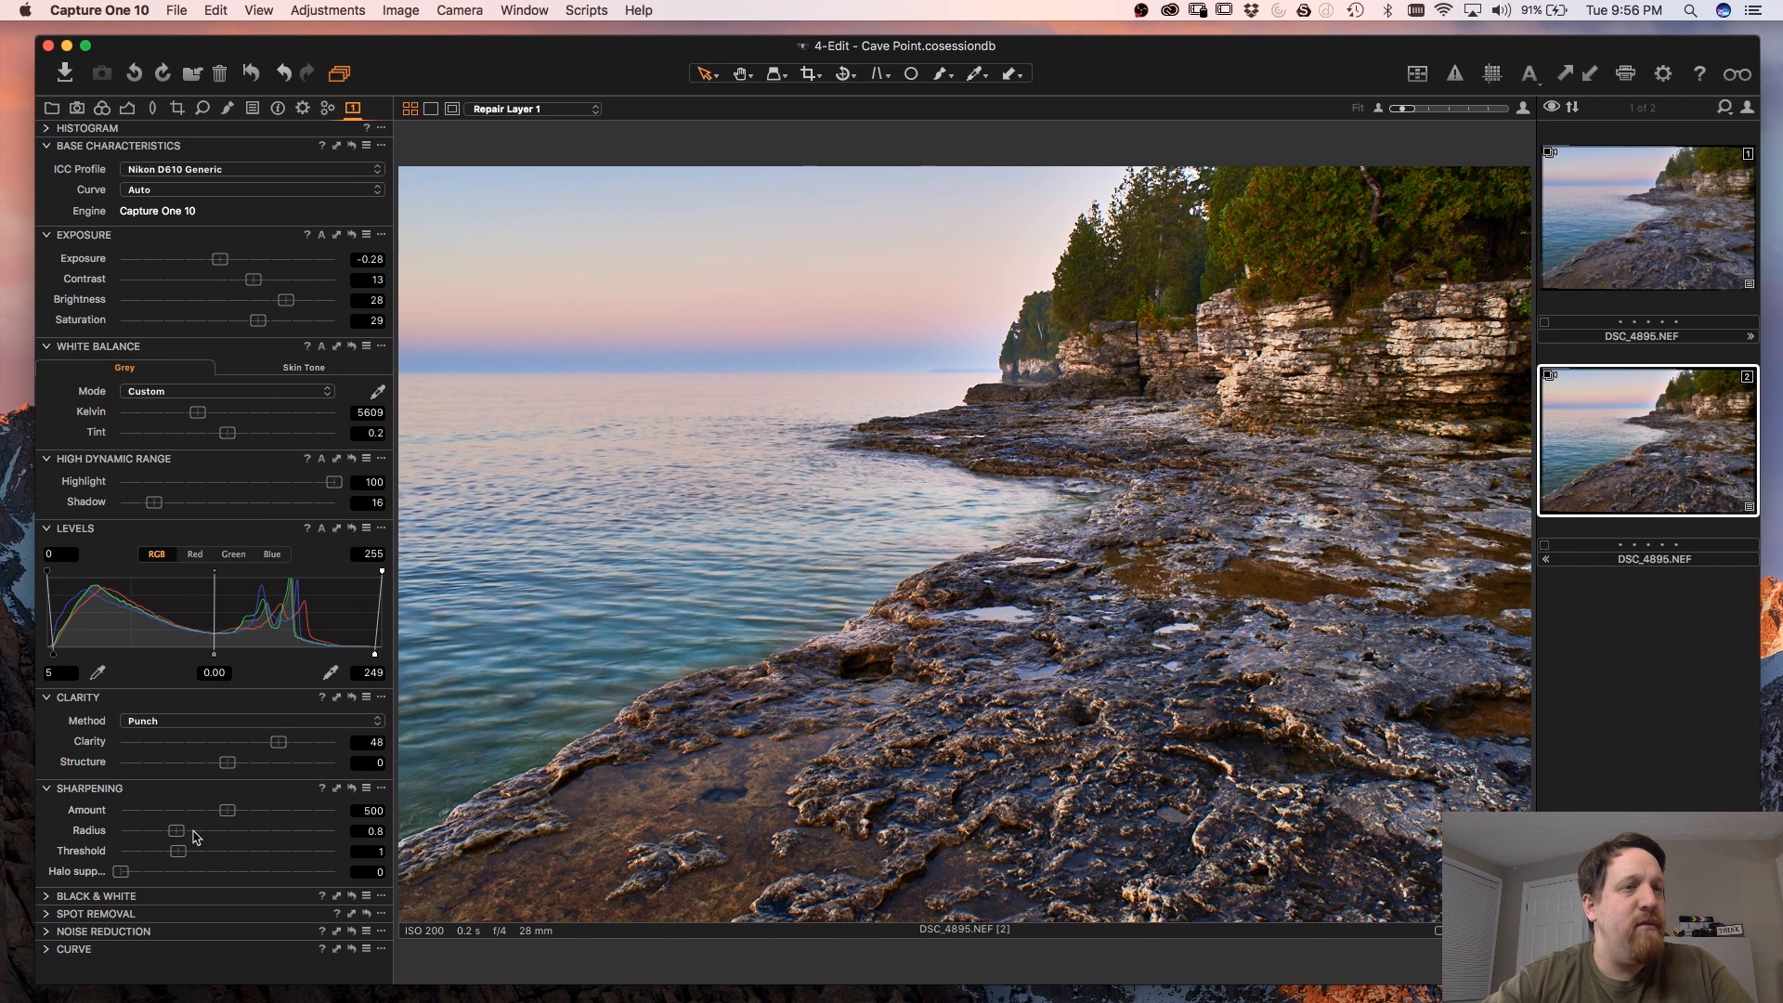
drag(278, 742, 291, 742)
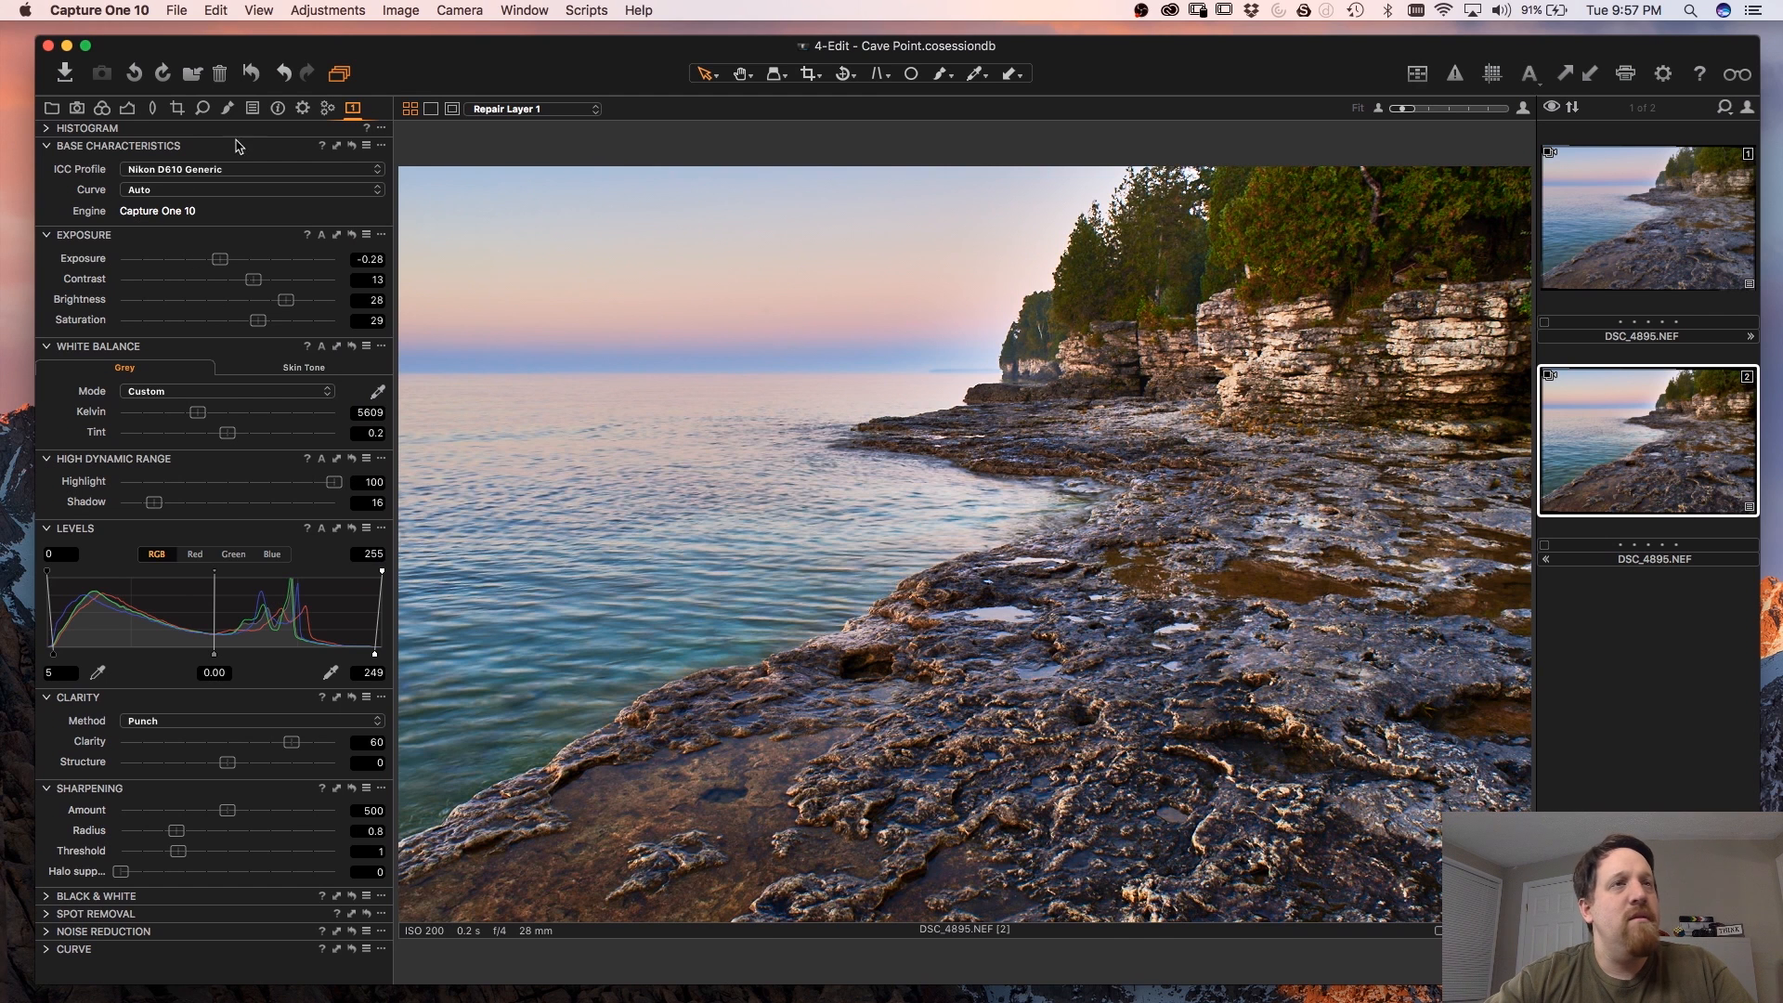
- On the second variant, sample the blue water in the advanced Color Editor, widen the range toward deeper blues and set its saturation to 11.7
click(102, 109)
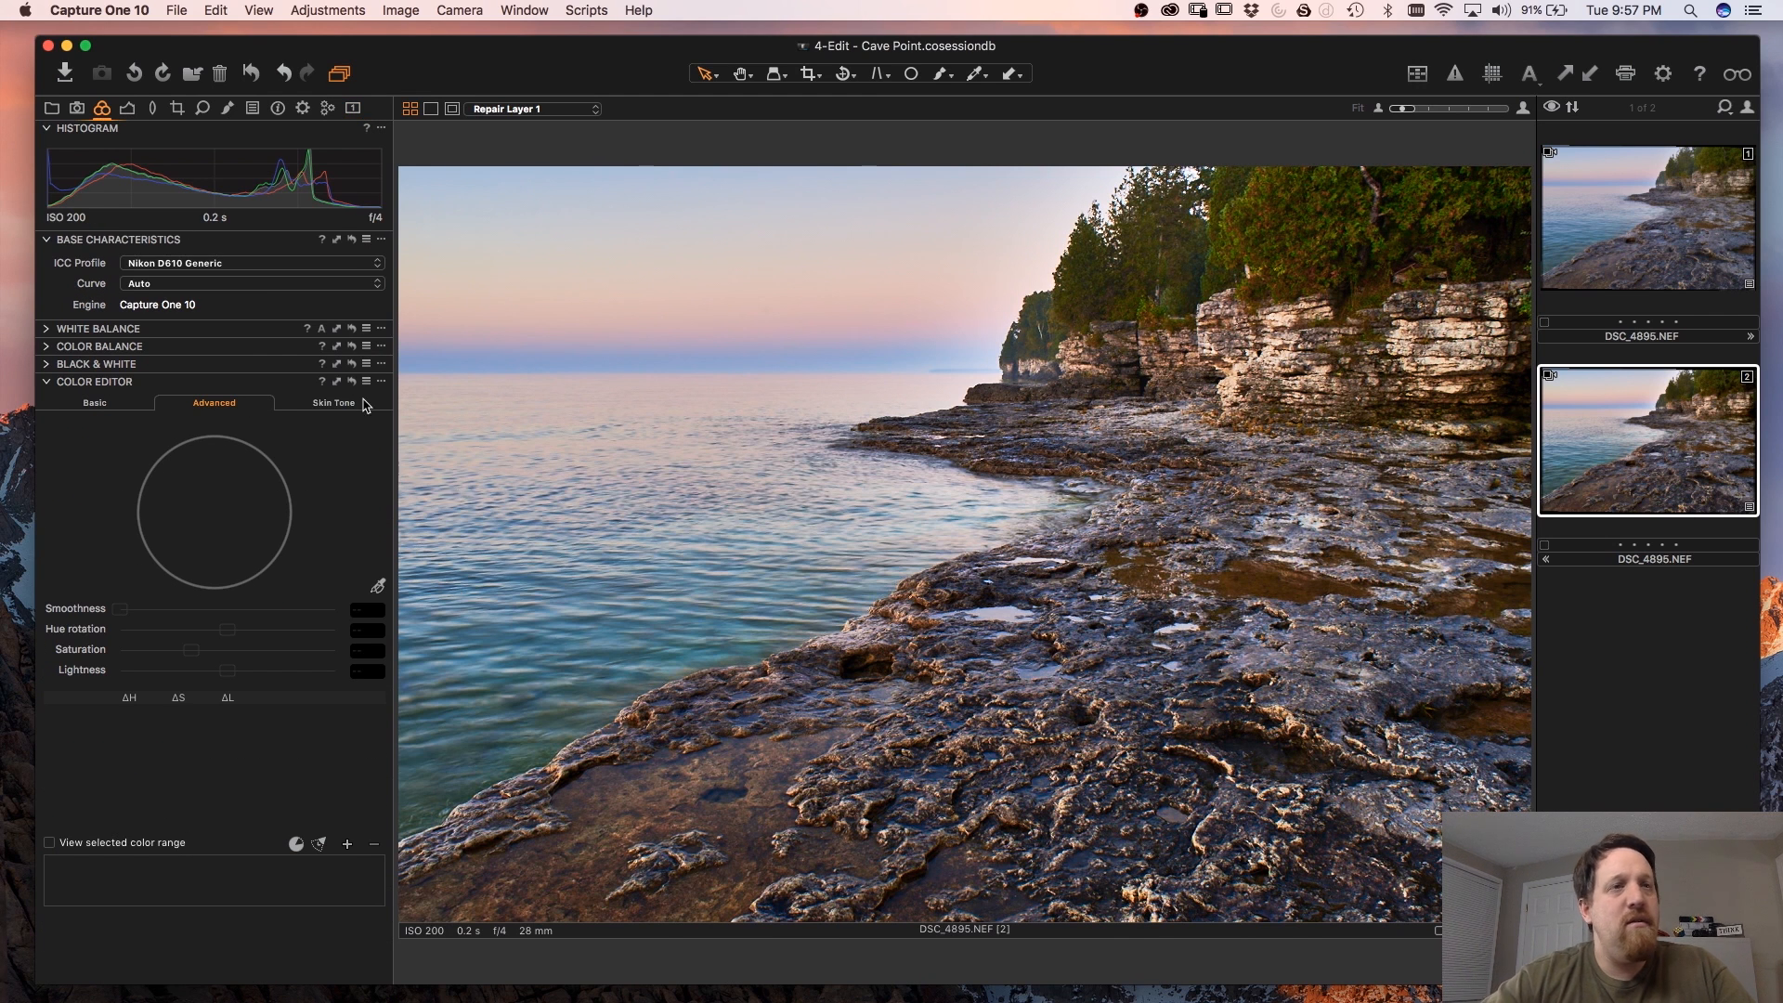
click(378, 587)
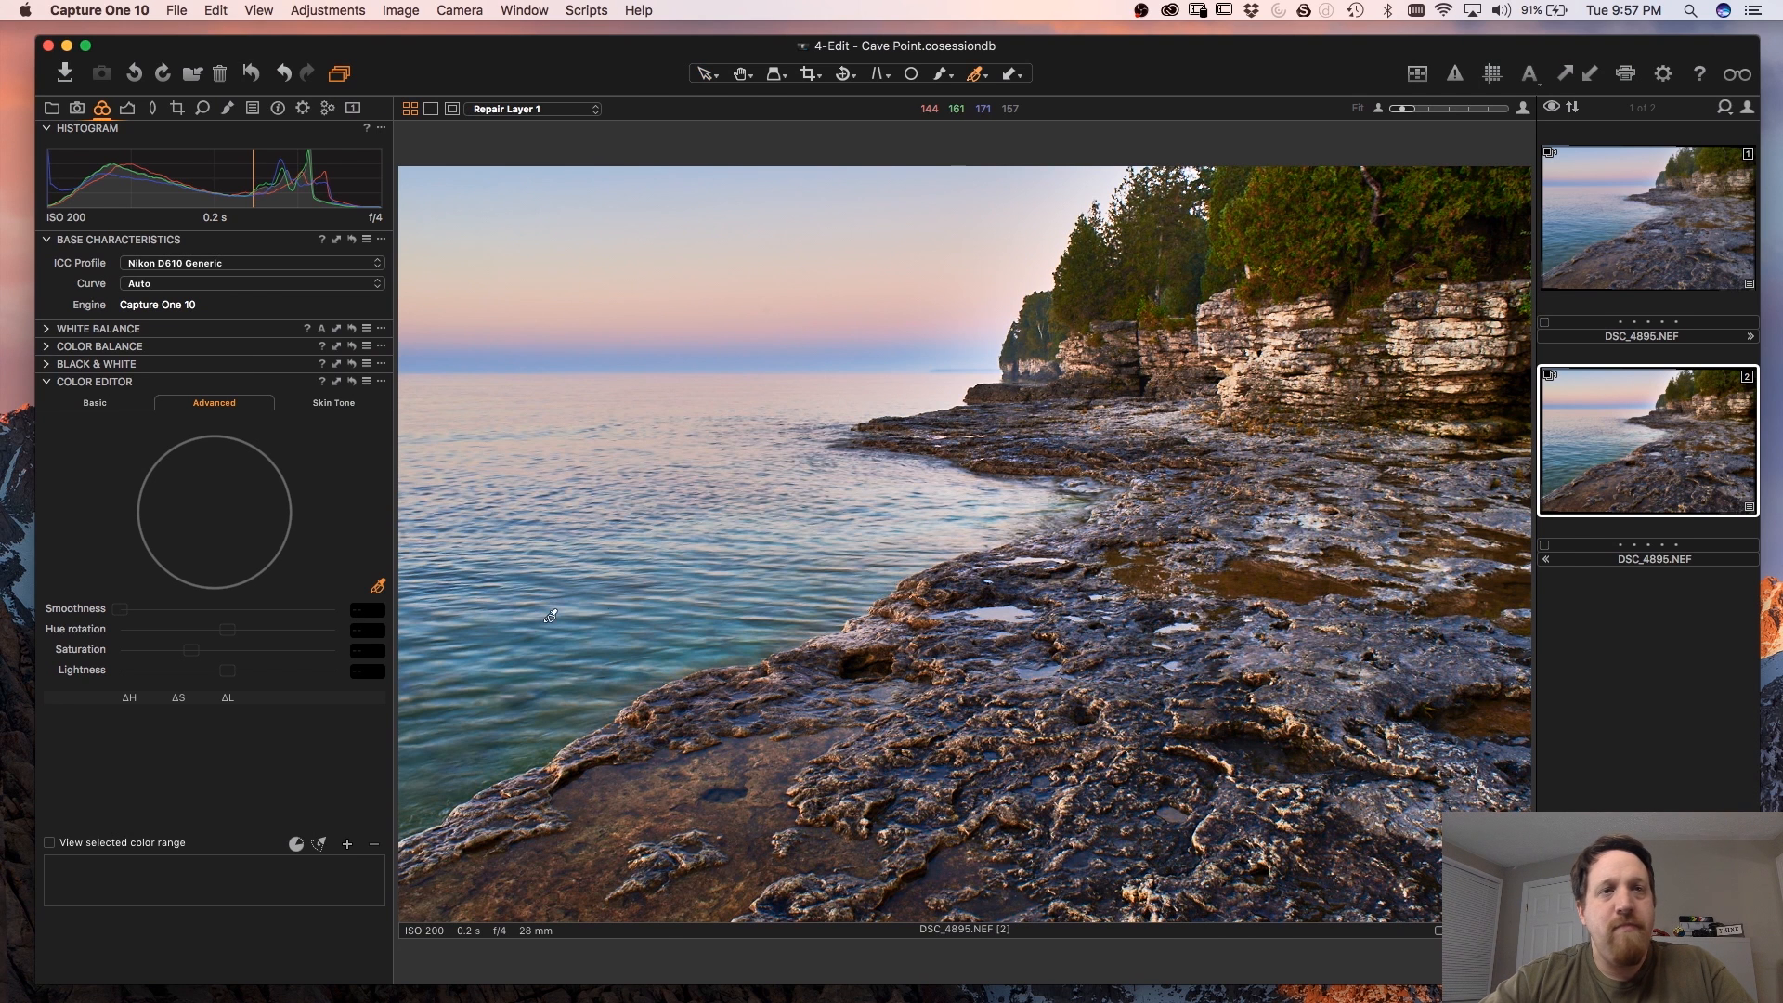
click(602, 623)
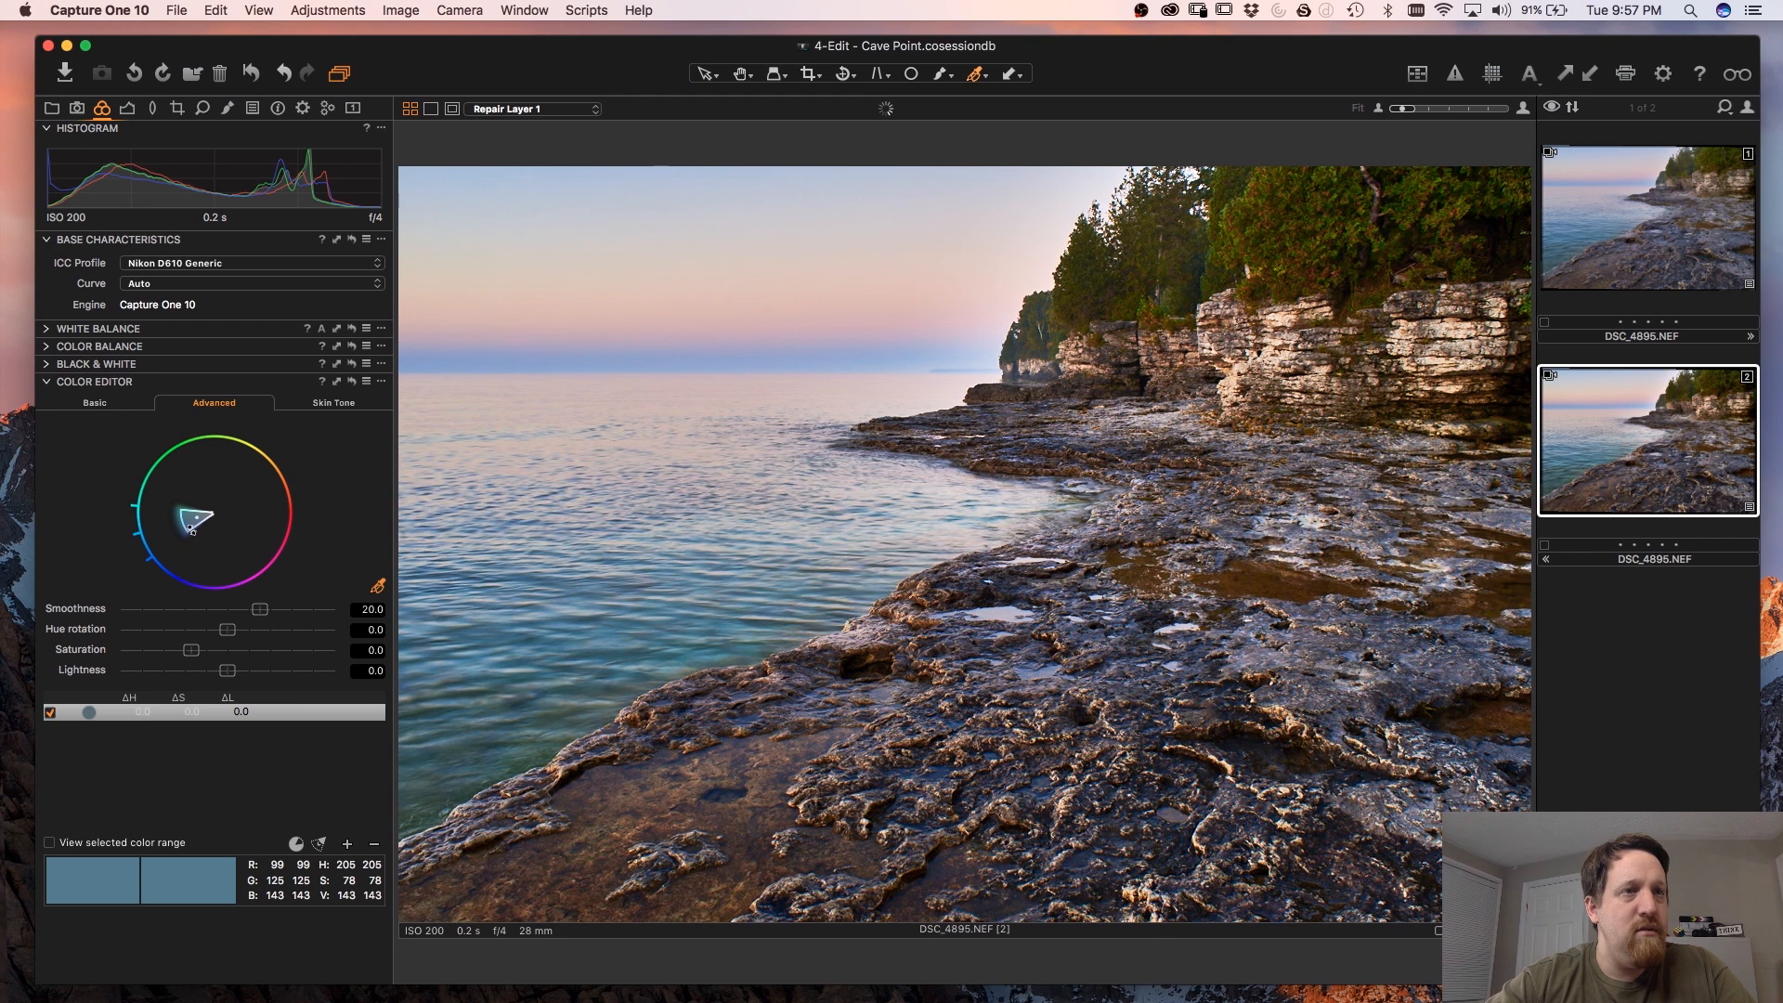
drag(191, 529, 167, 587)
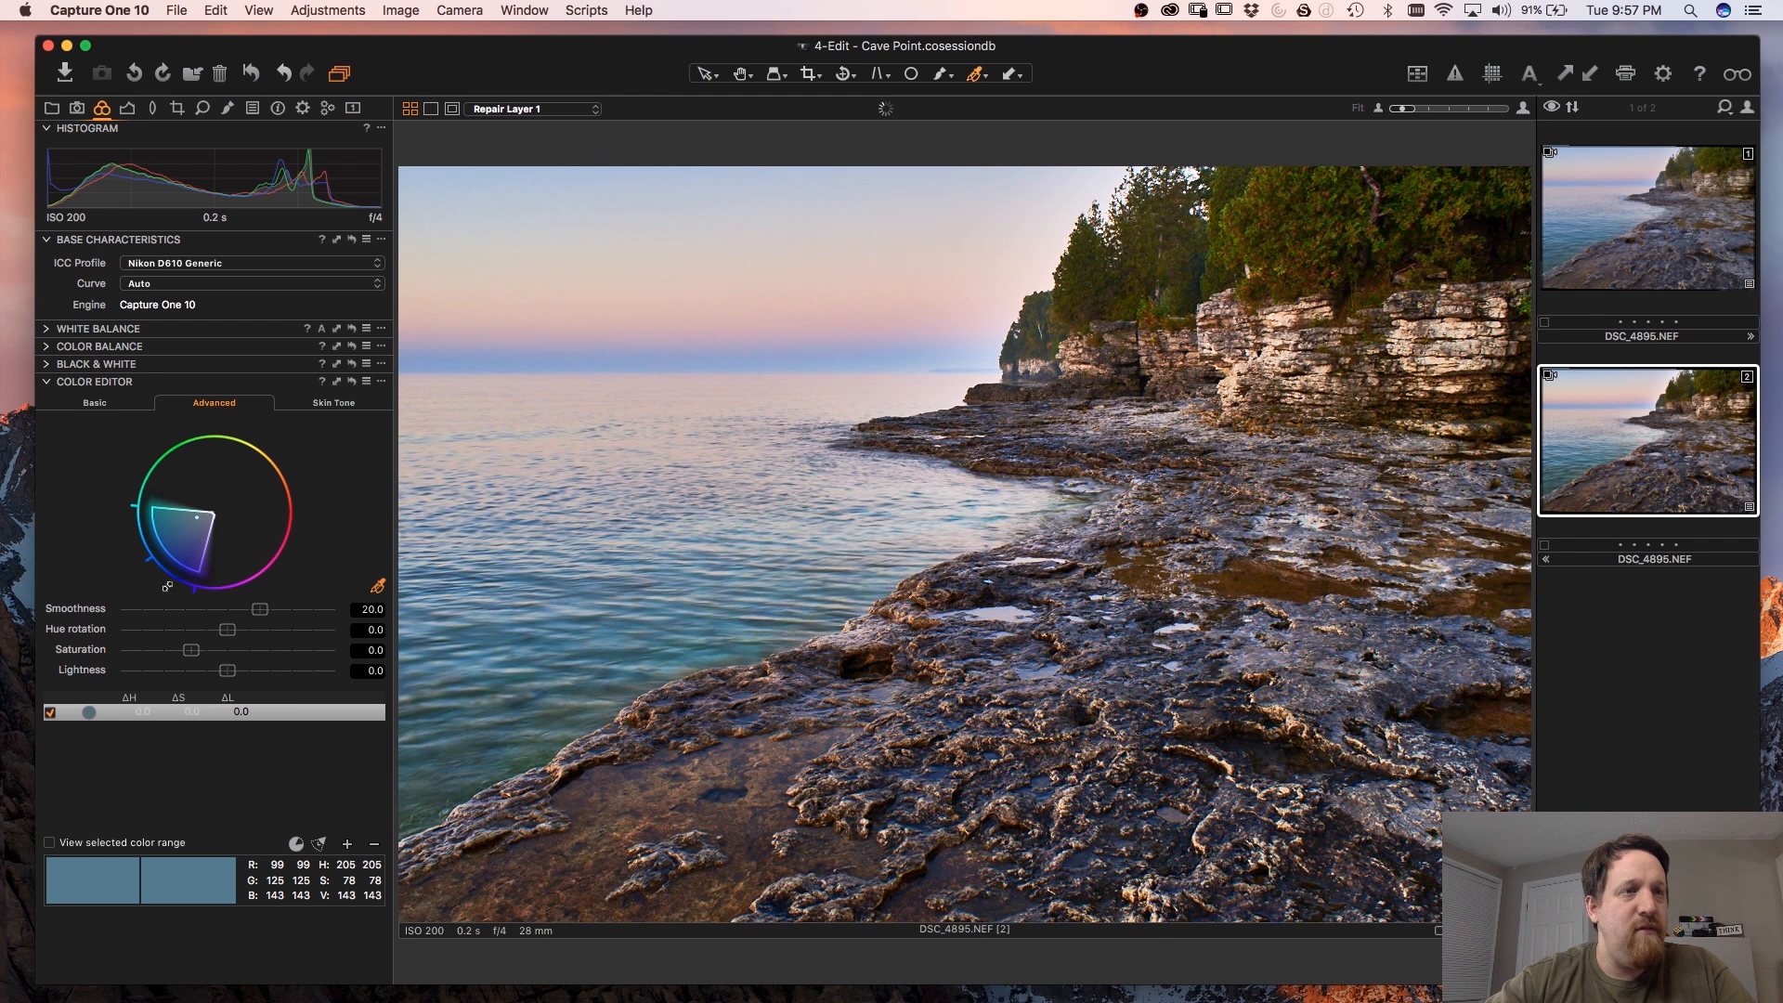
click(51, 843)
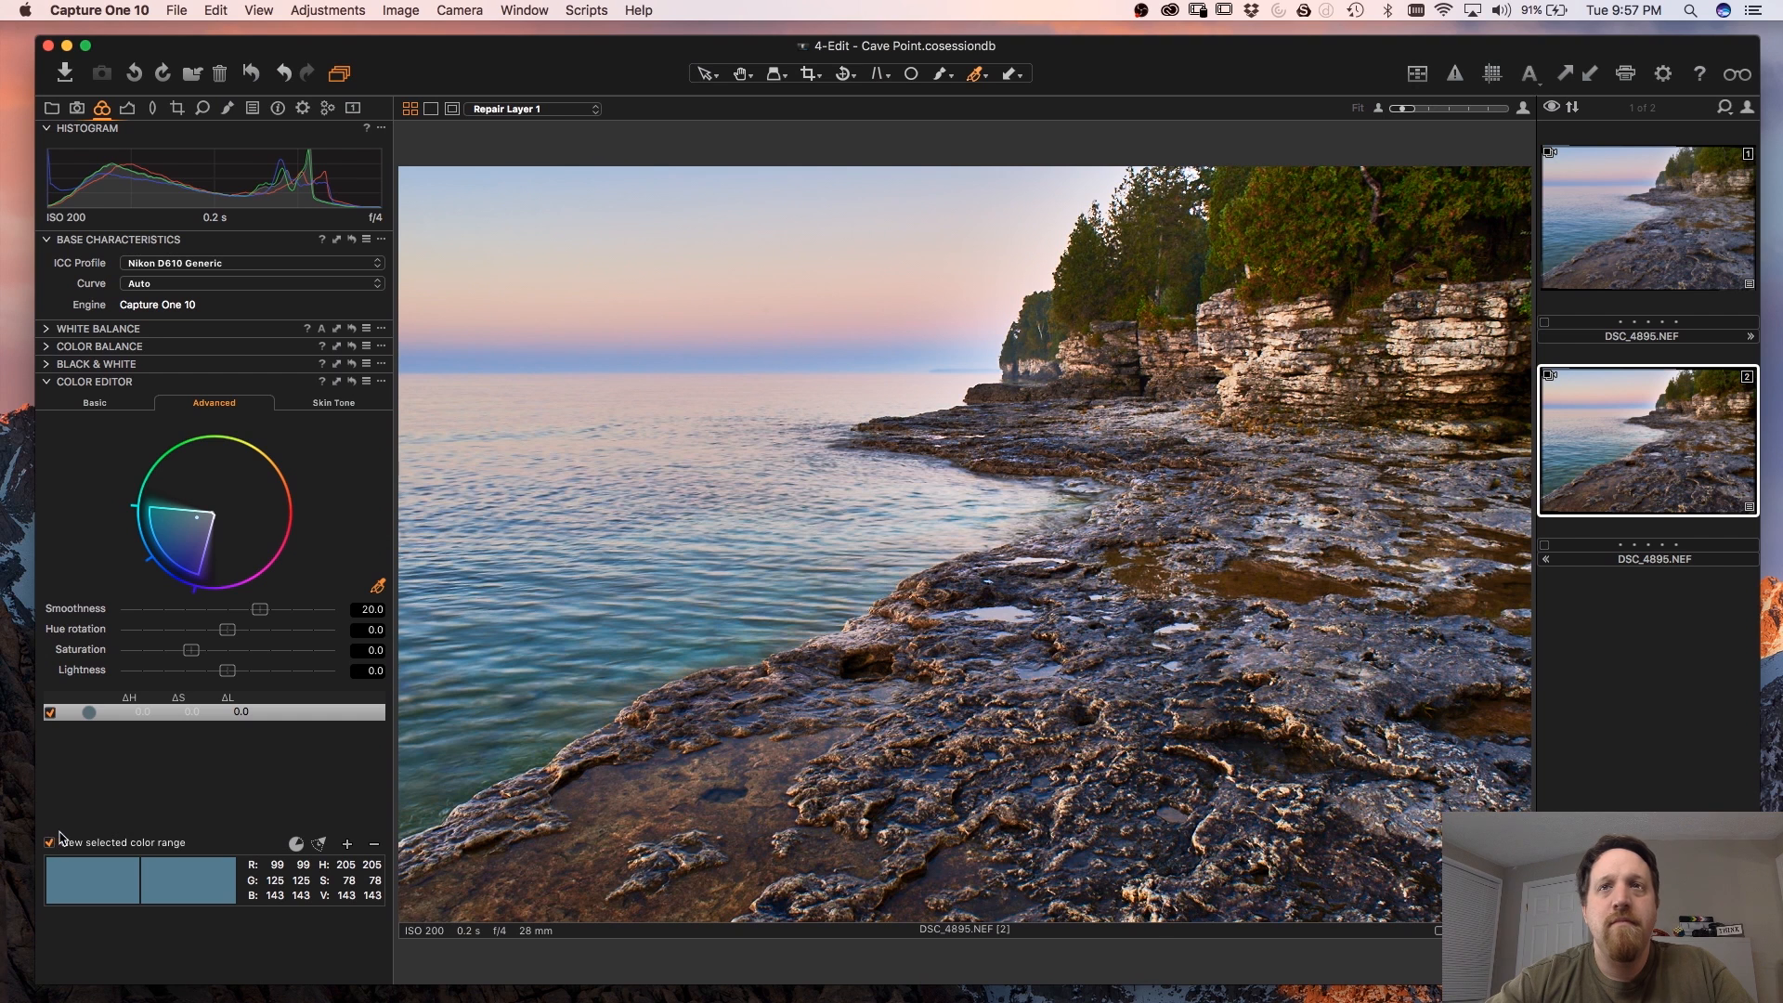
click(51, 844)
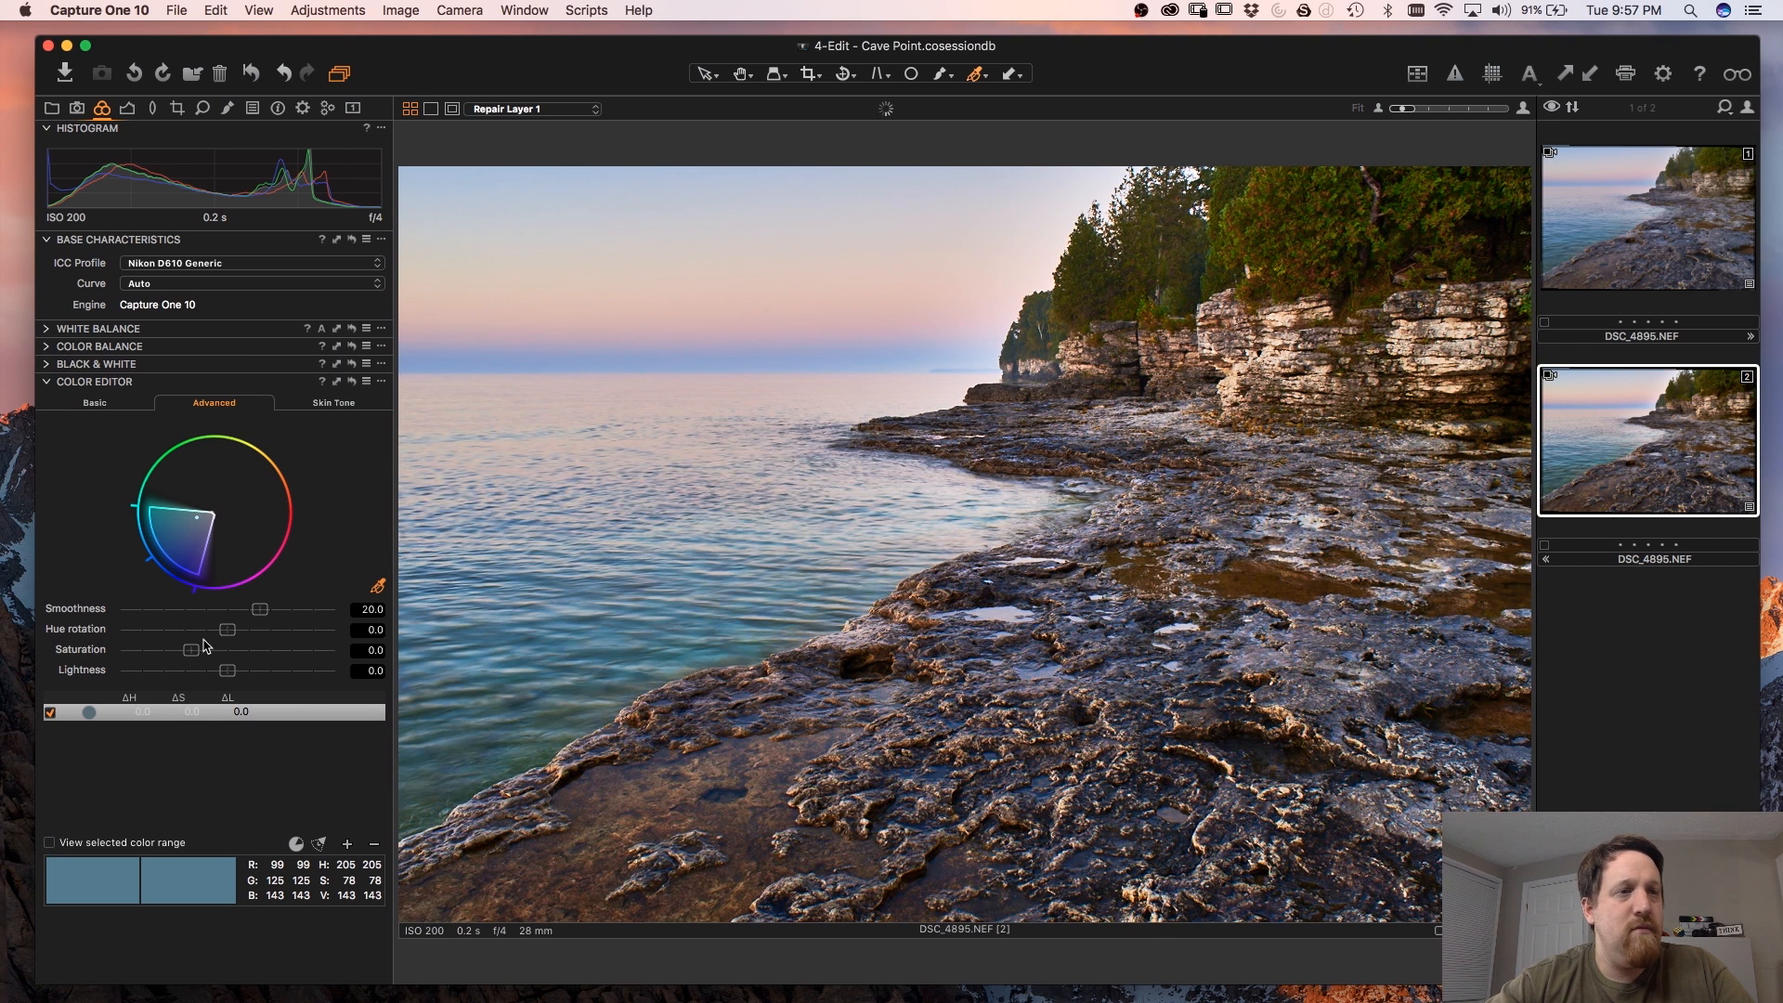
mouse_move(193, 648)
mouse_down()
mouse_move(221, 653)
mouse_move(204, 654)
mouse_up()
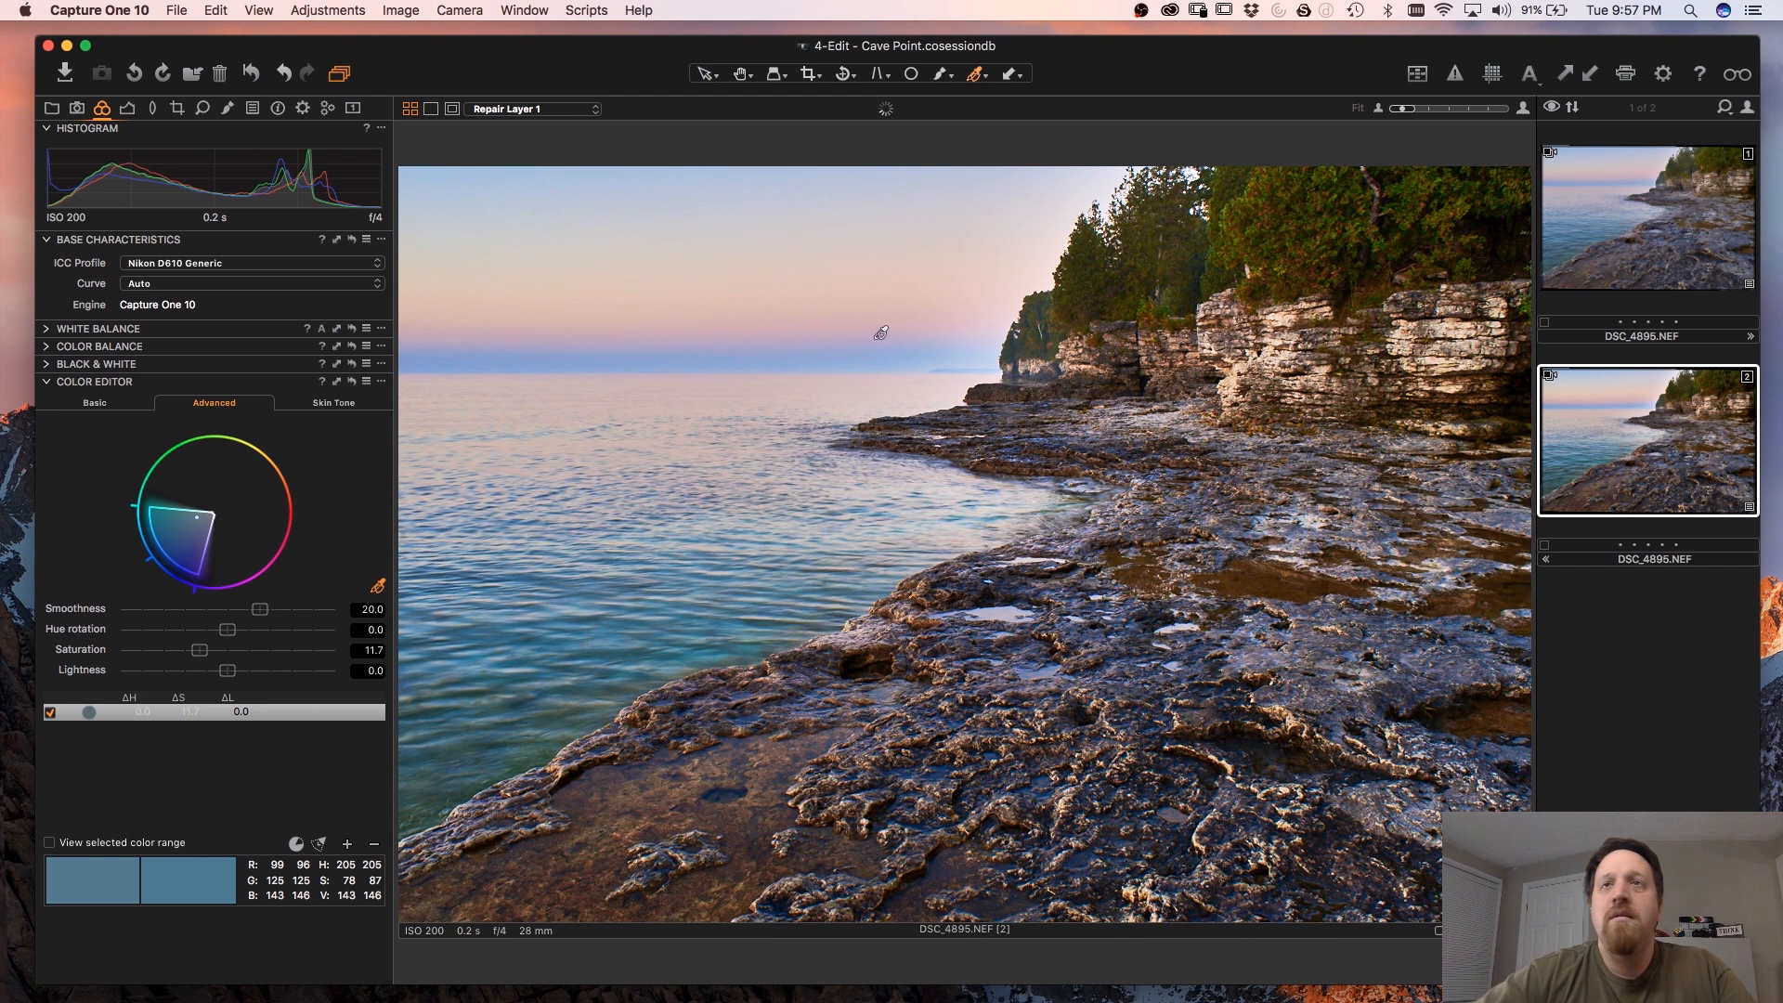
- Sample the trees as another color range, extend it toward green and set its saturation to -7.8
click(1296, 212)
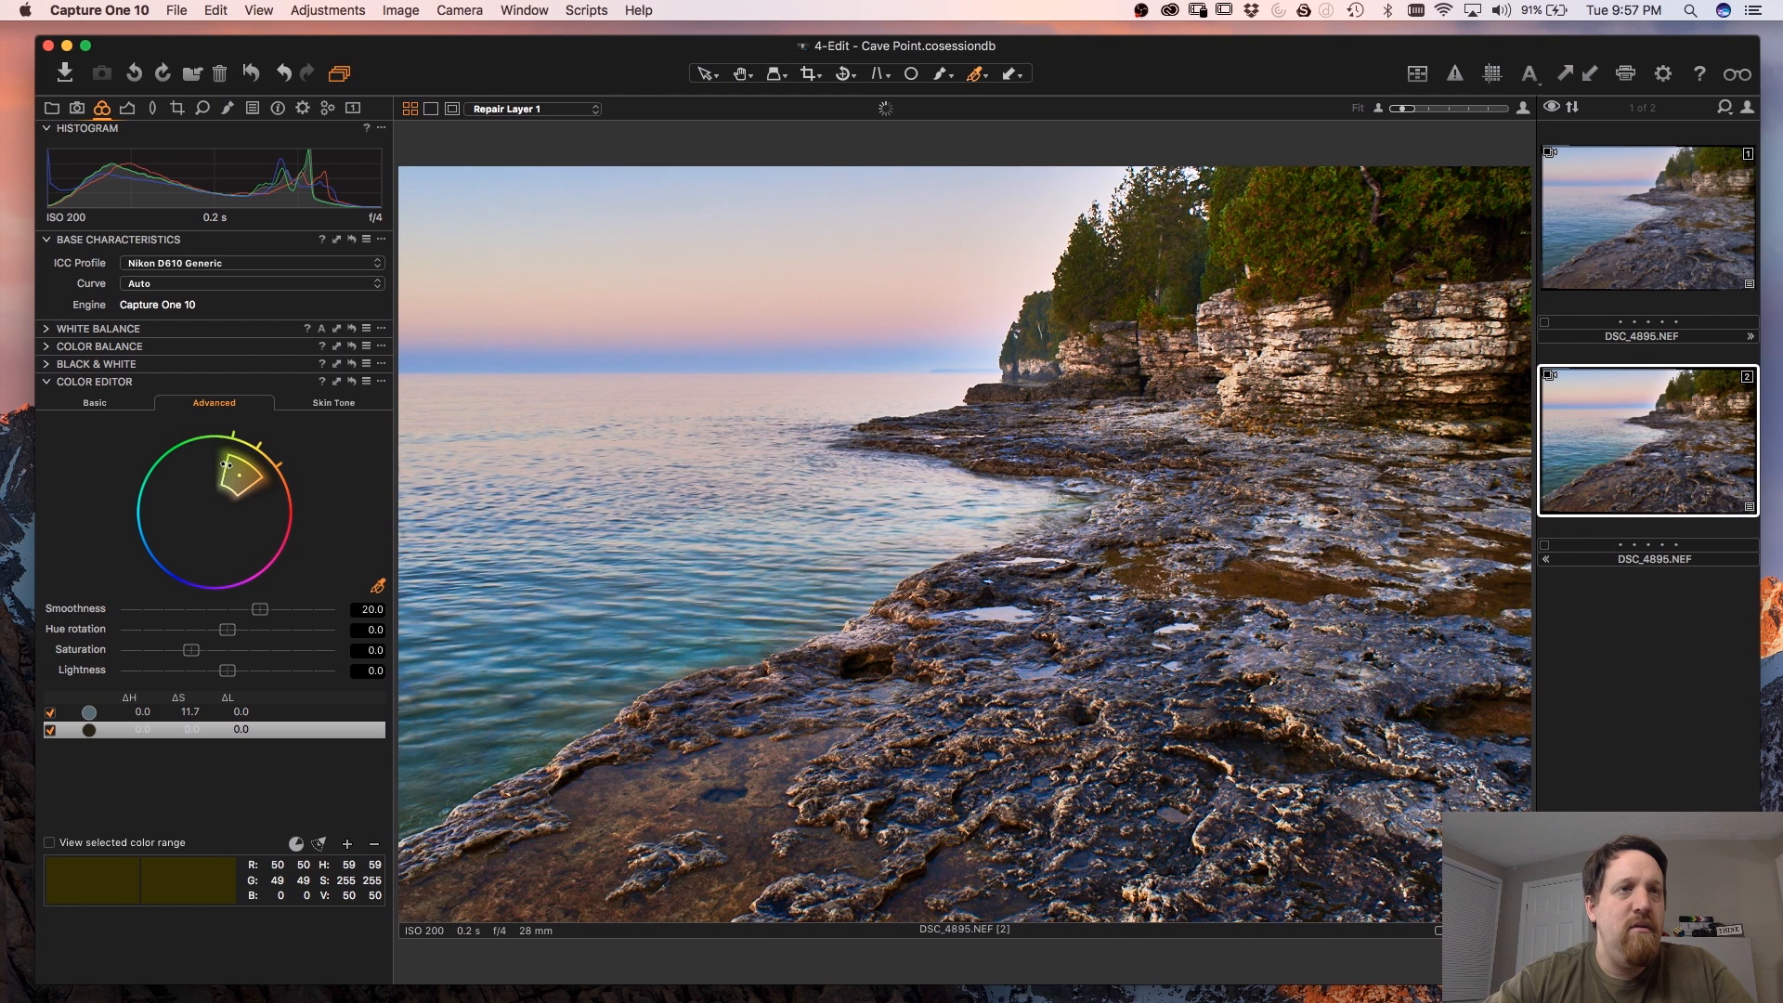
drag(226, 465, 247, 489)
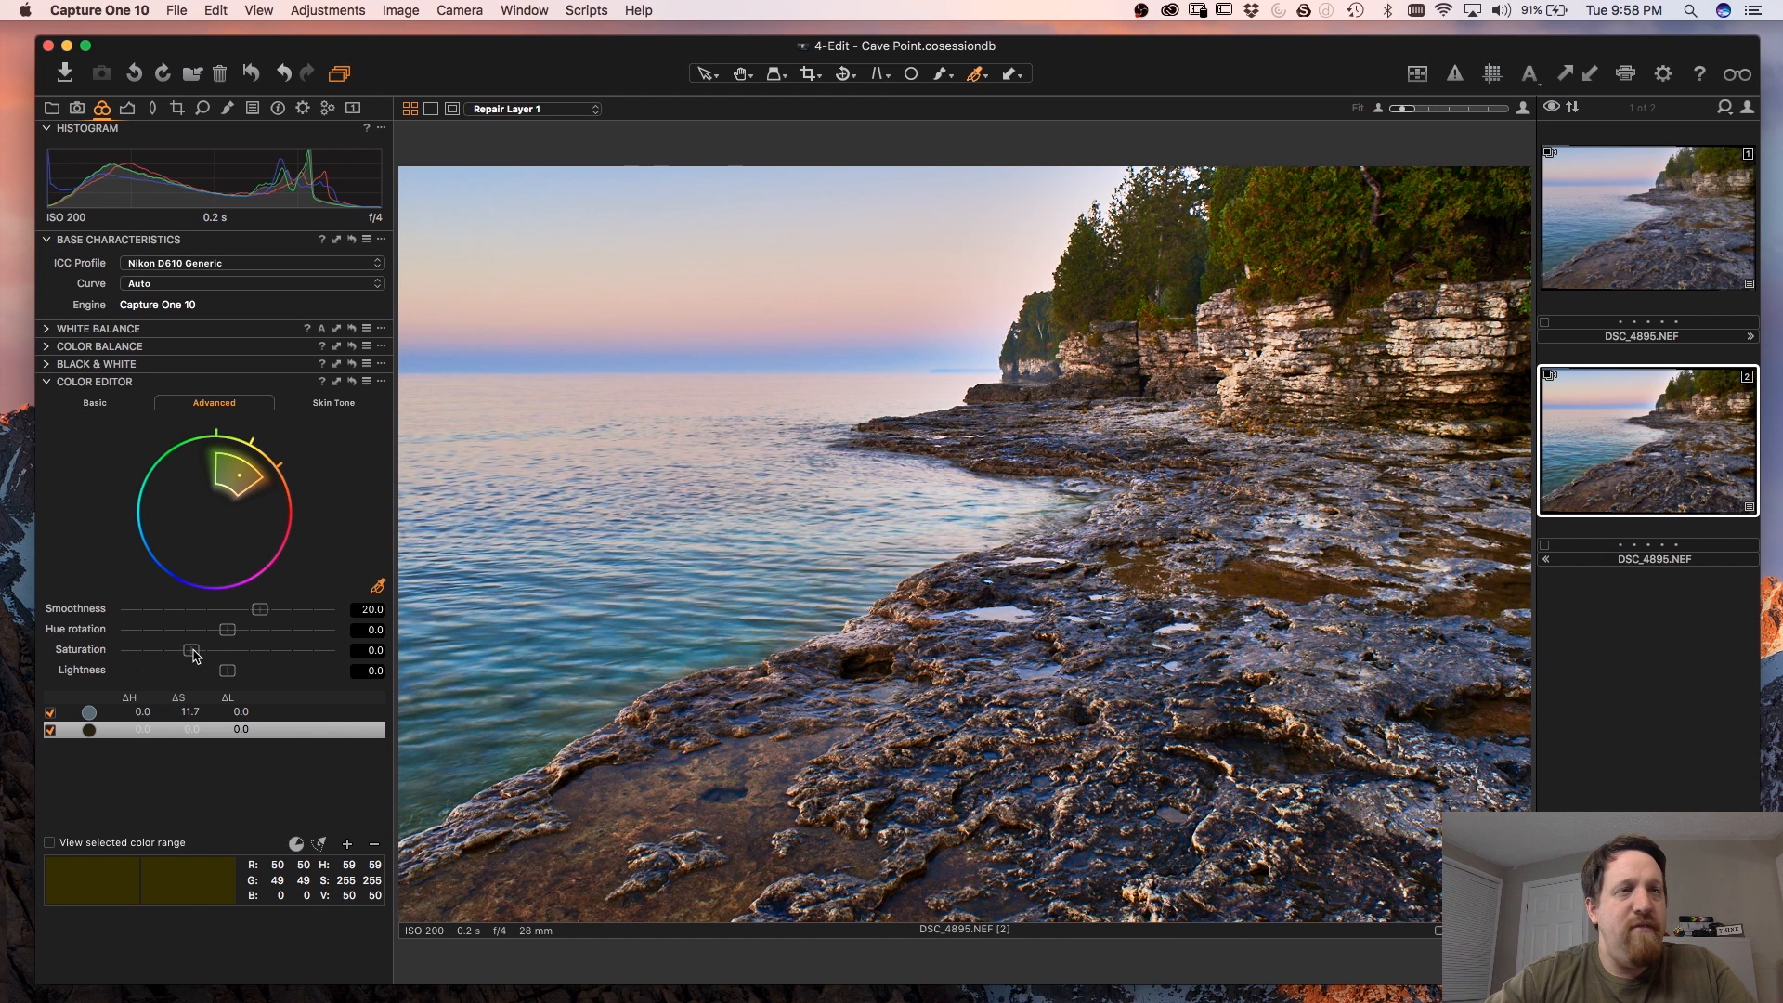
drag(196, 654, 192, 654)
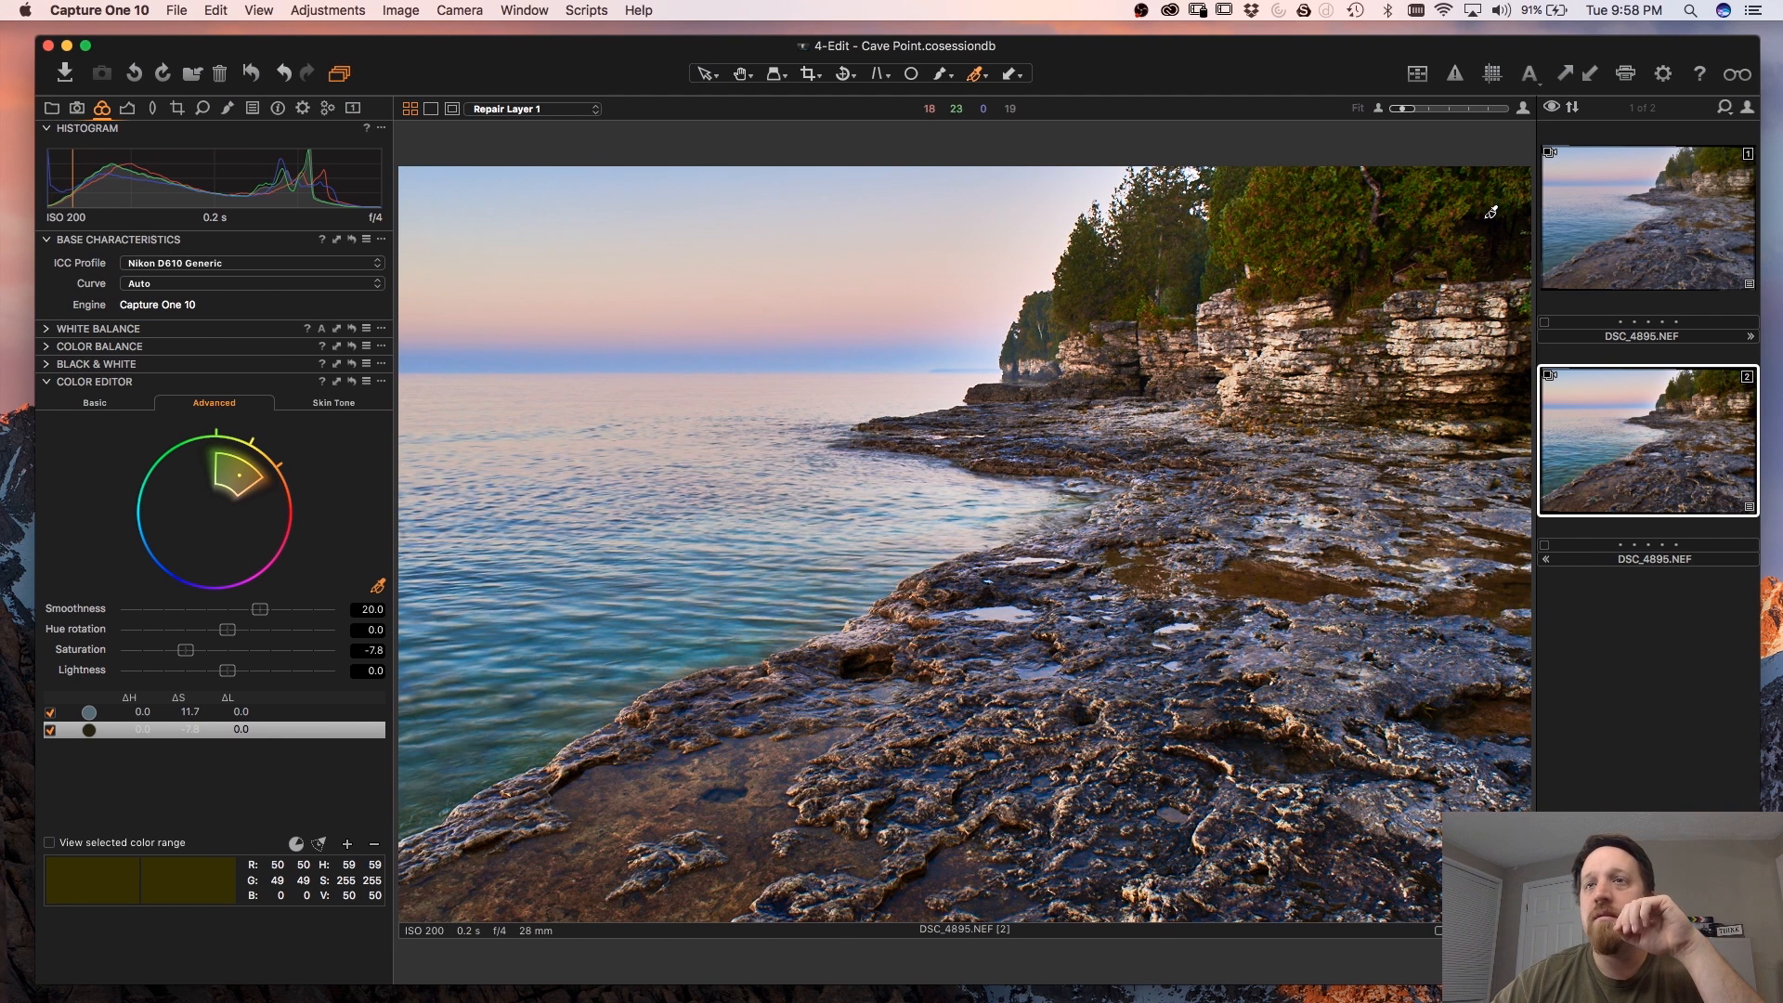
- Clone the first variant of the photo and enable black and white on the clone
click(1634, 225)
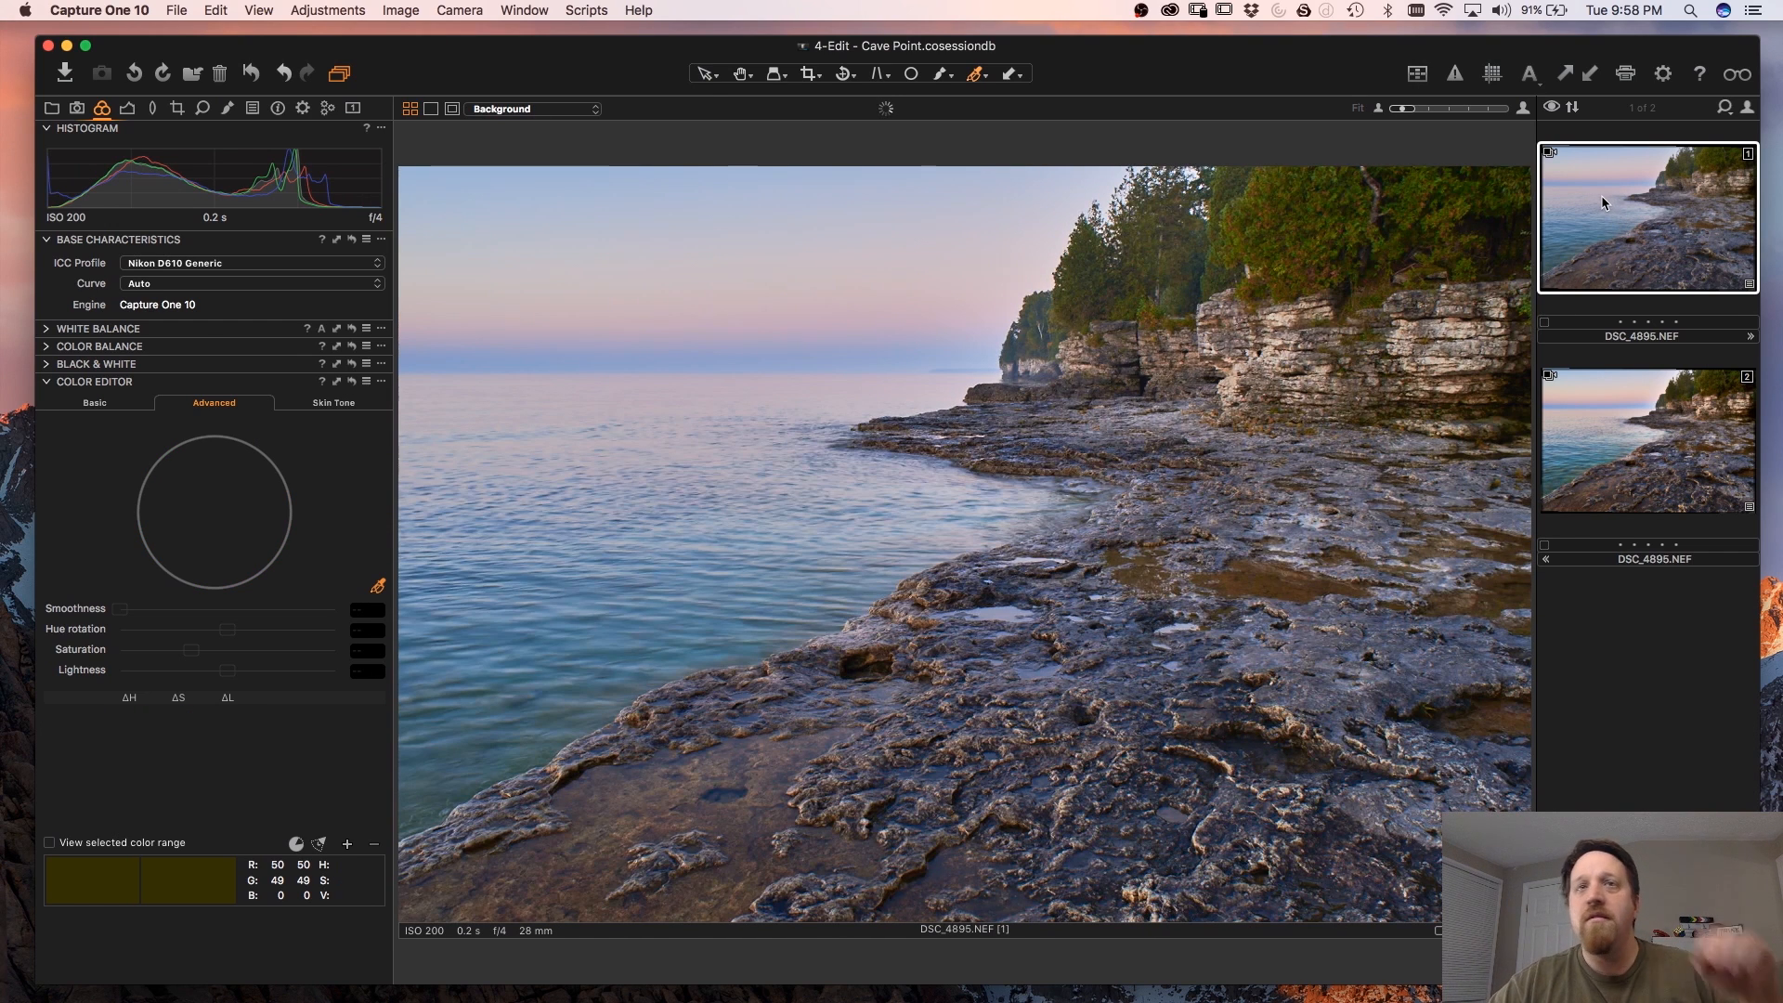
key(F8)
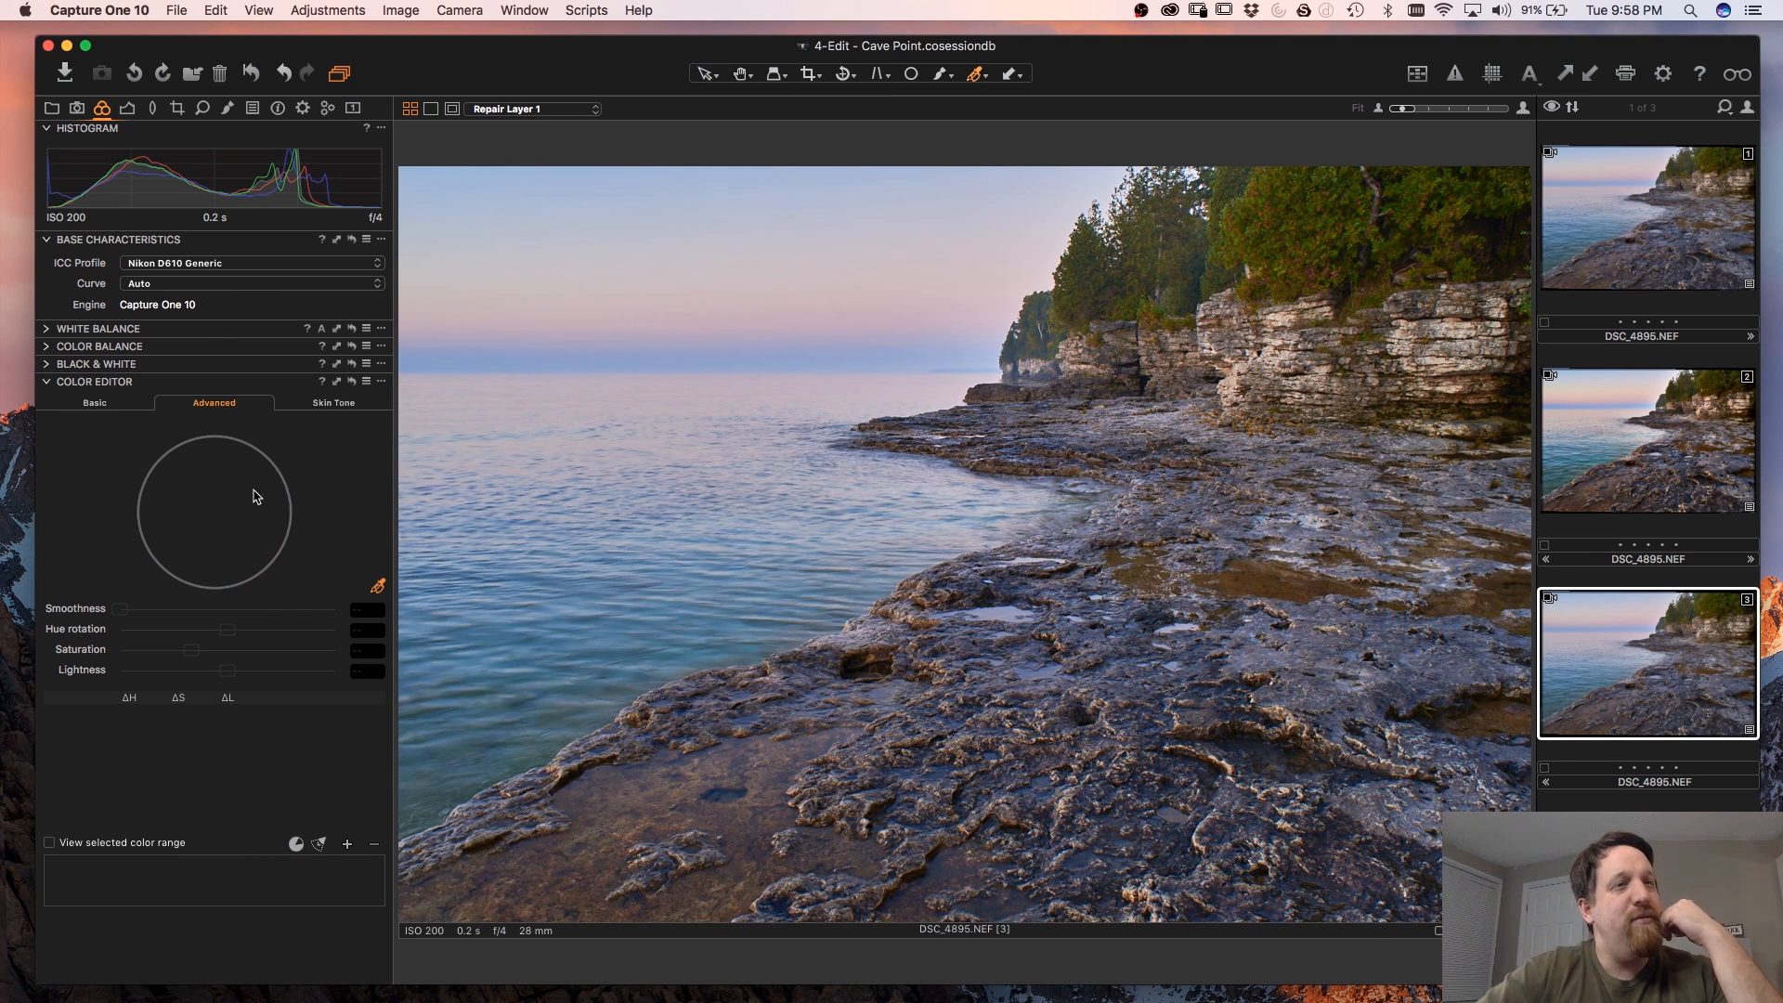
click(48, 364)
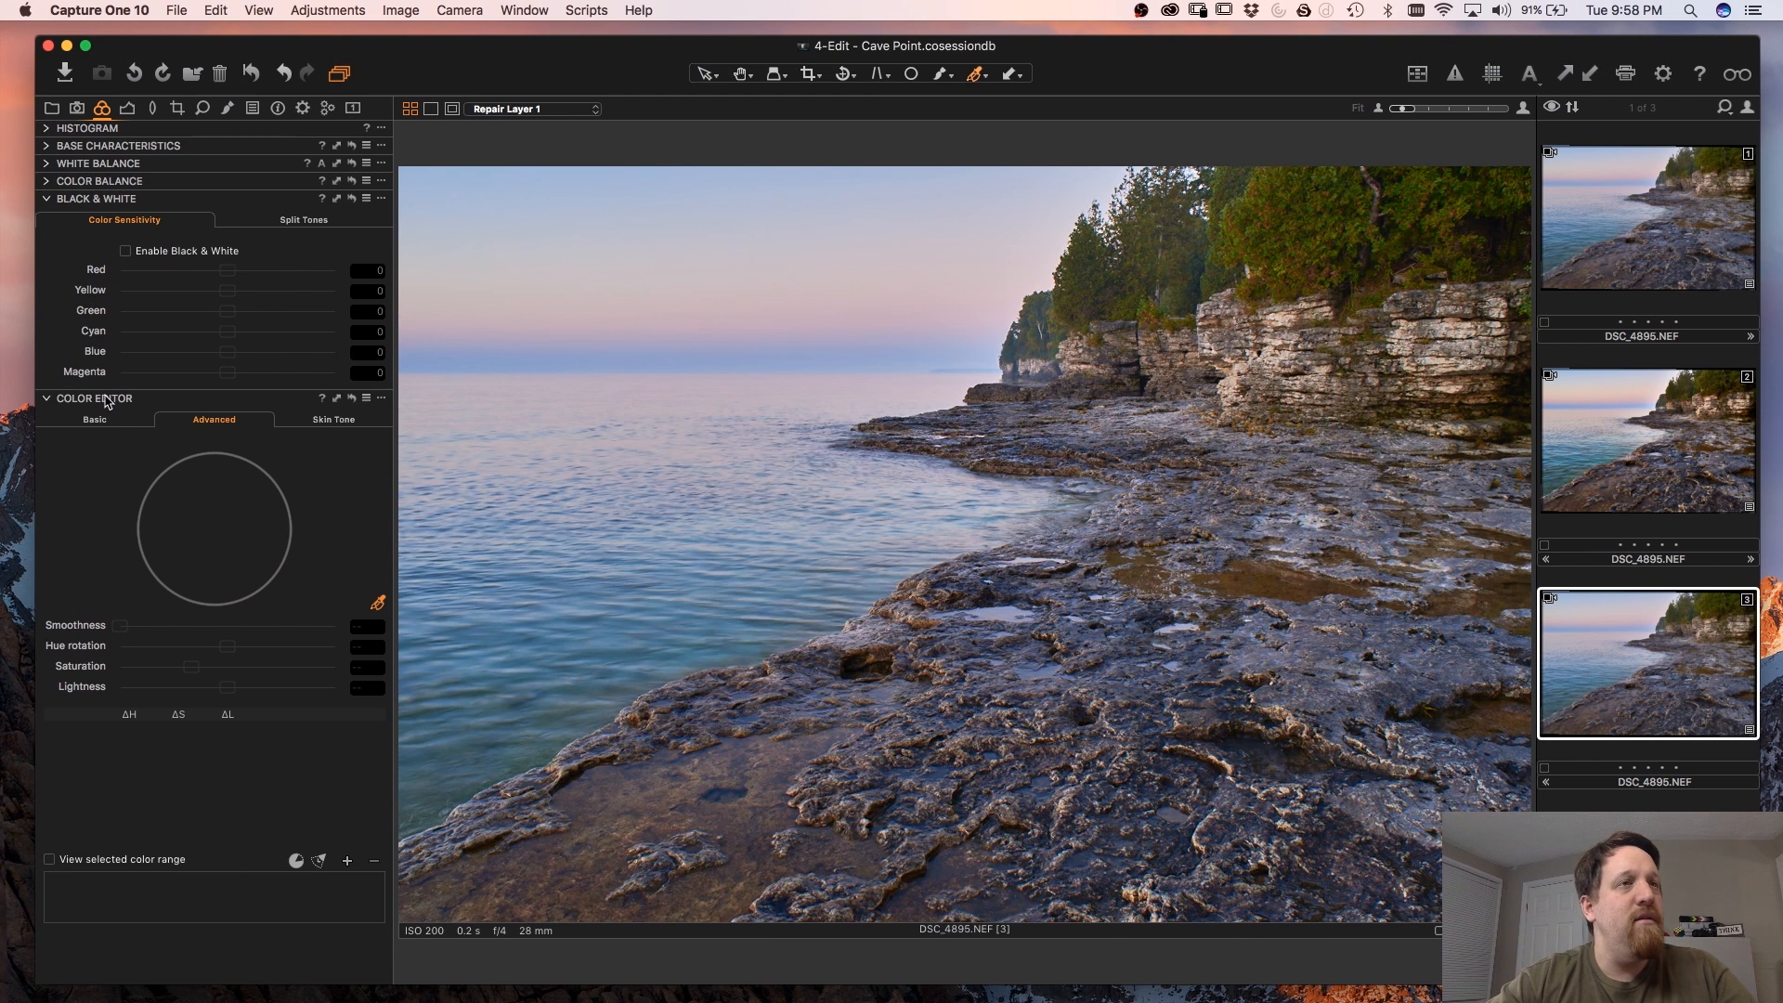
click(127, 251)
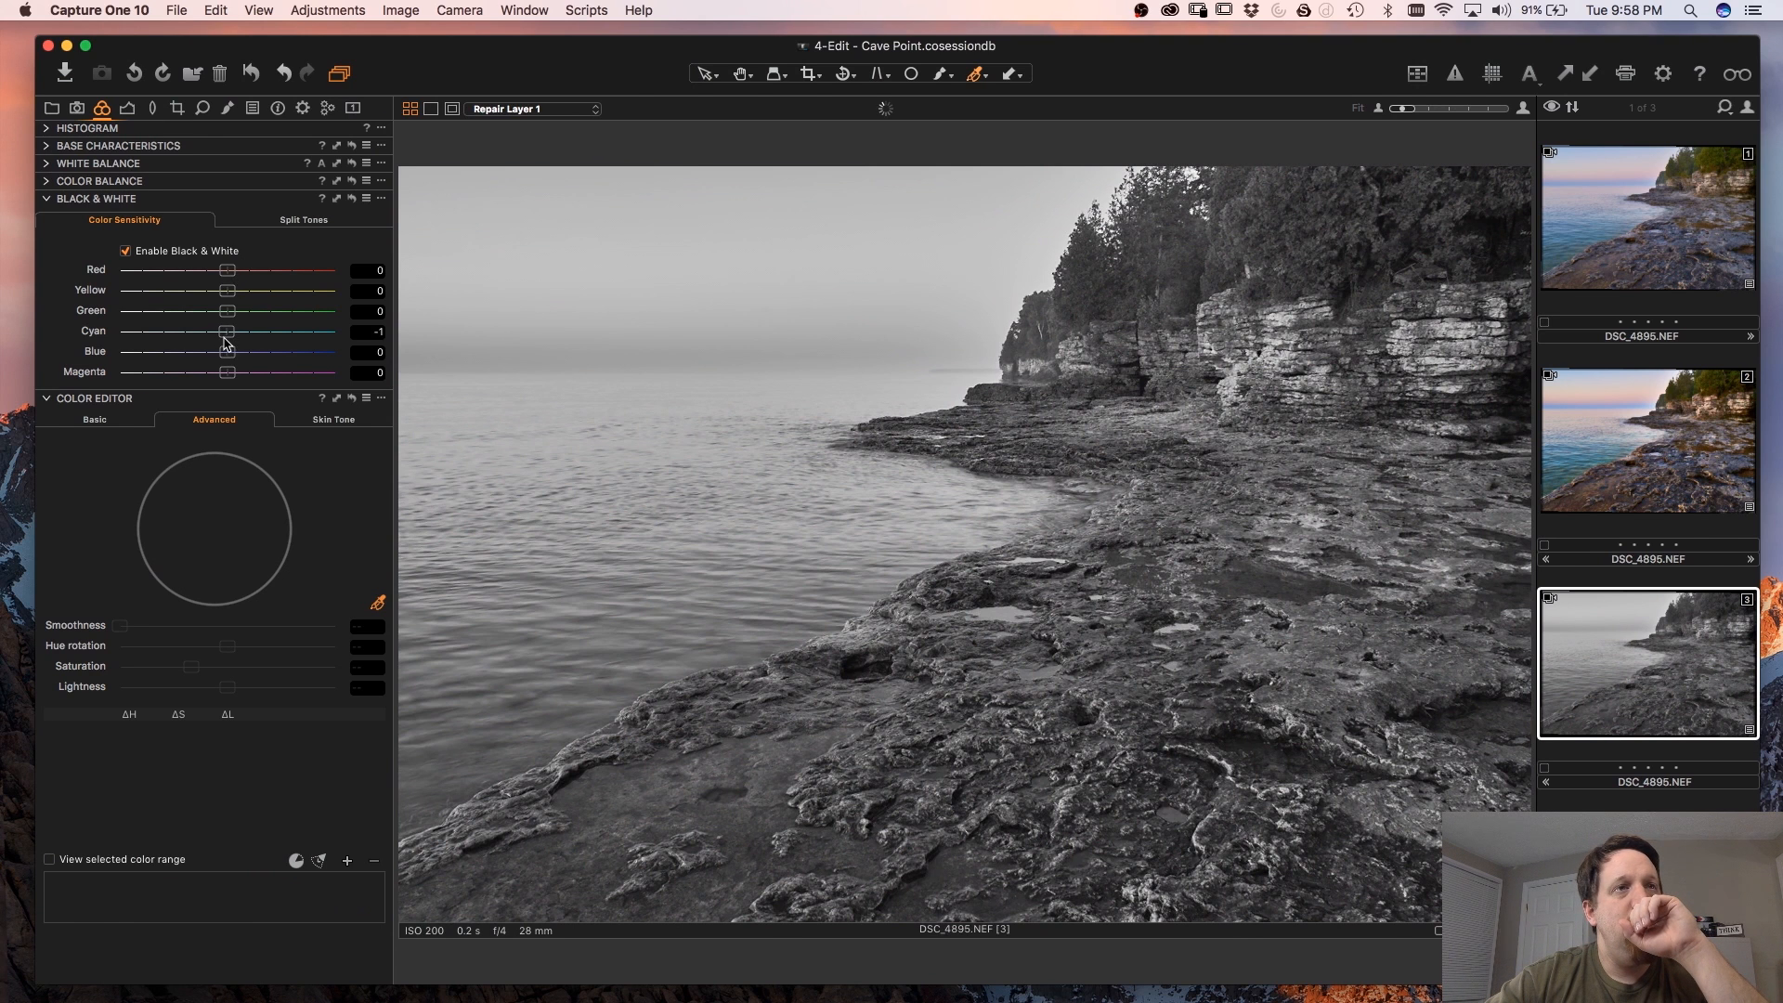
- Set the black and white color sensitivity to -54 for cyan and -60 for blue
drag(224, 342, 160, 378)
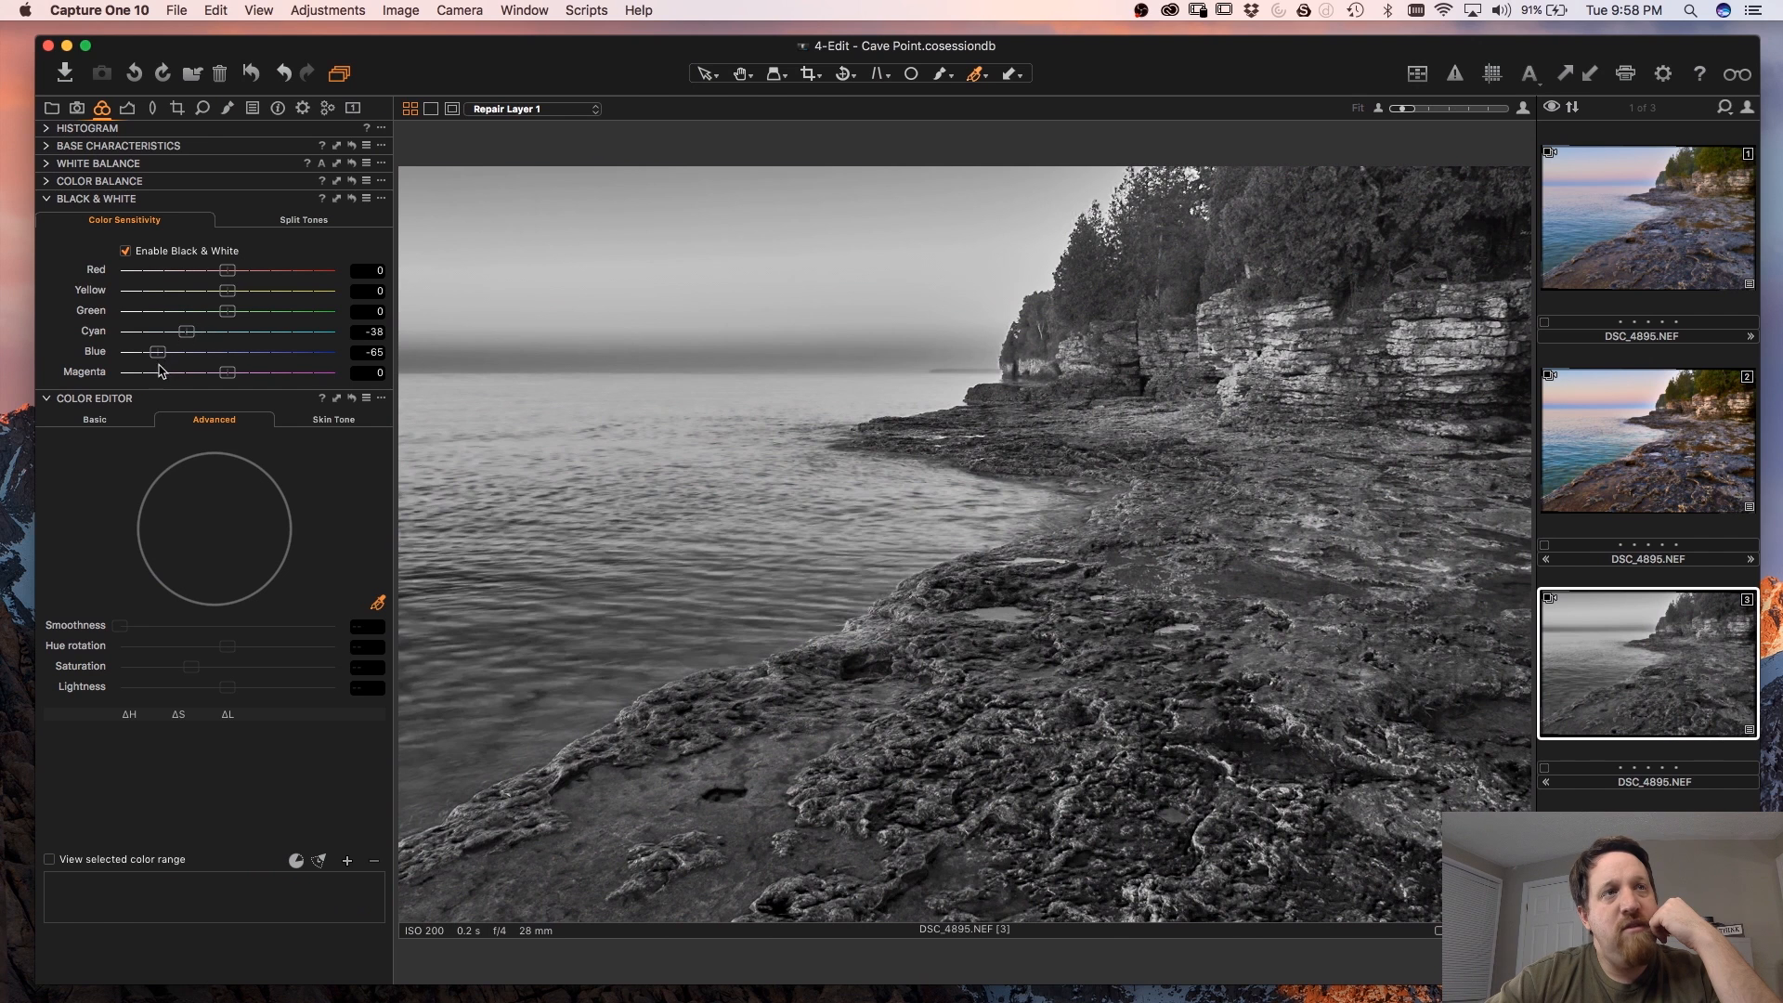
drag(160, 356, 166, 357)
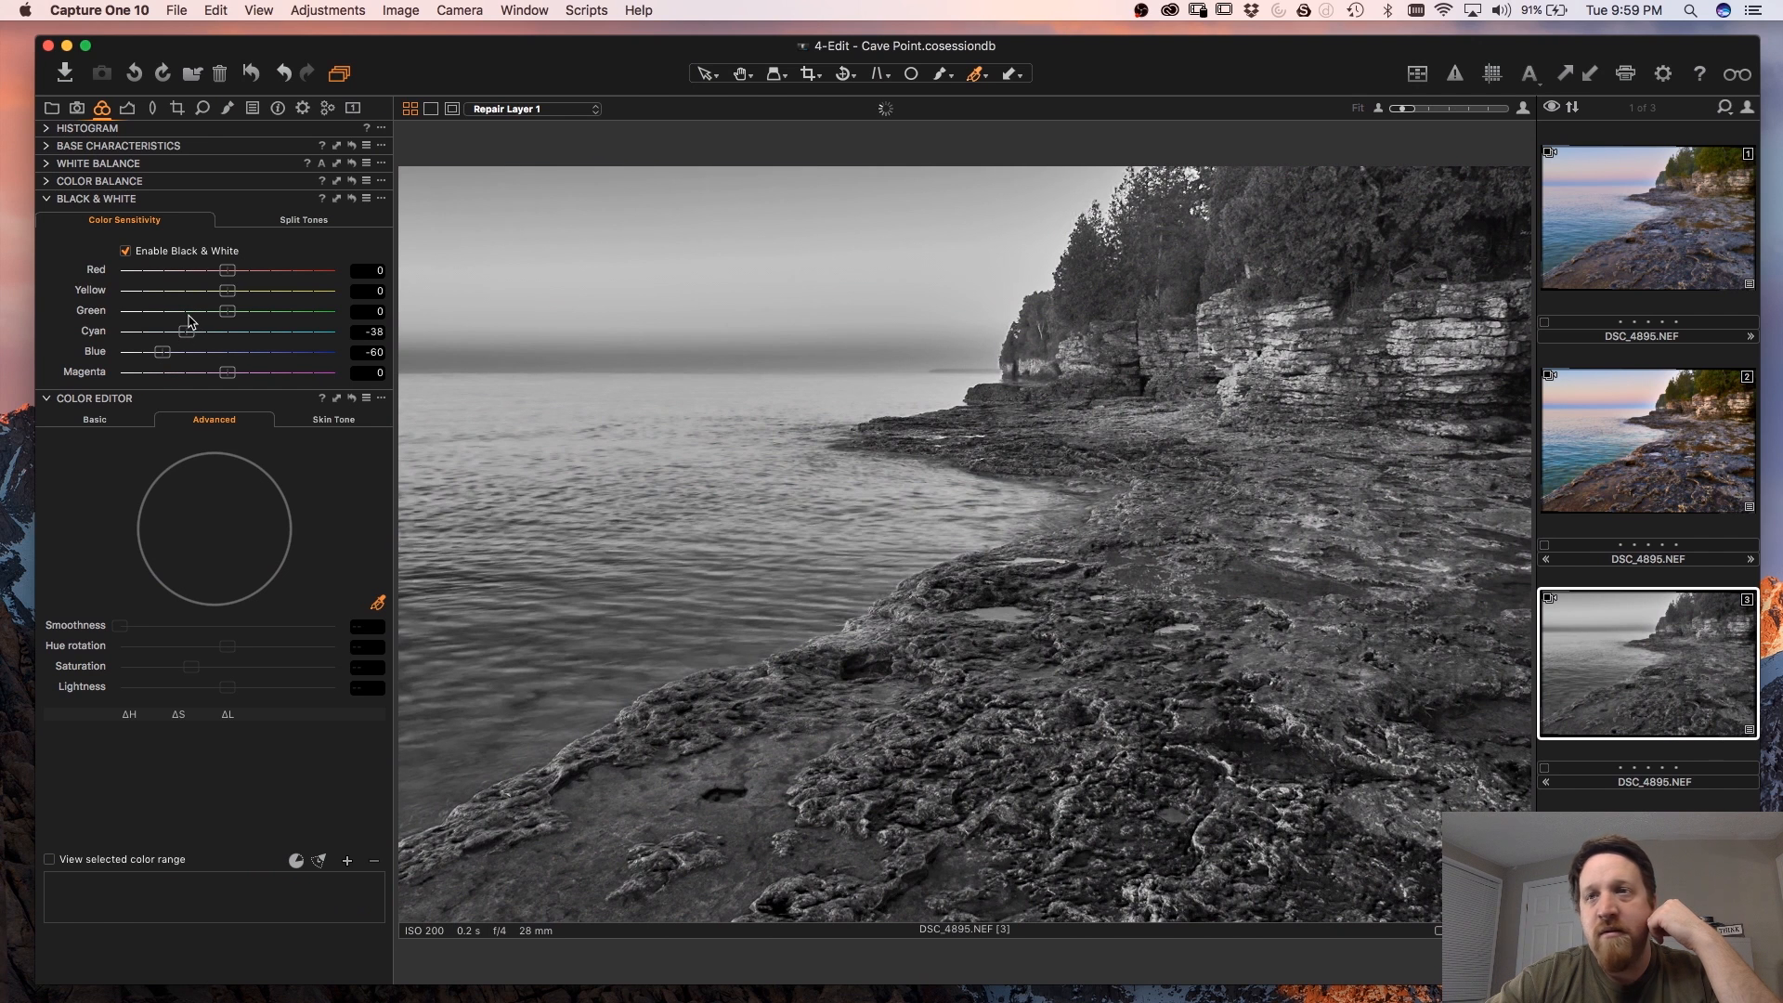
drag(187, 332, 172, 346)
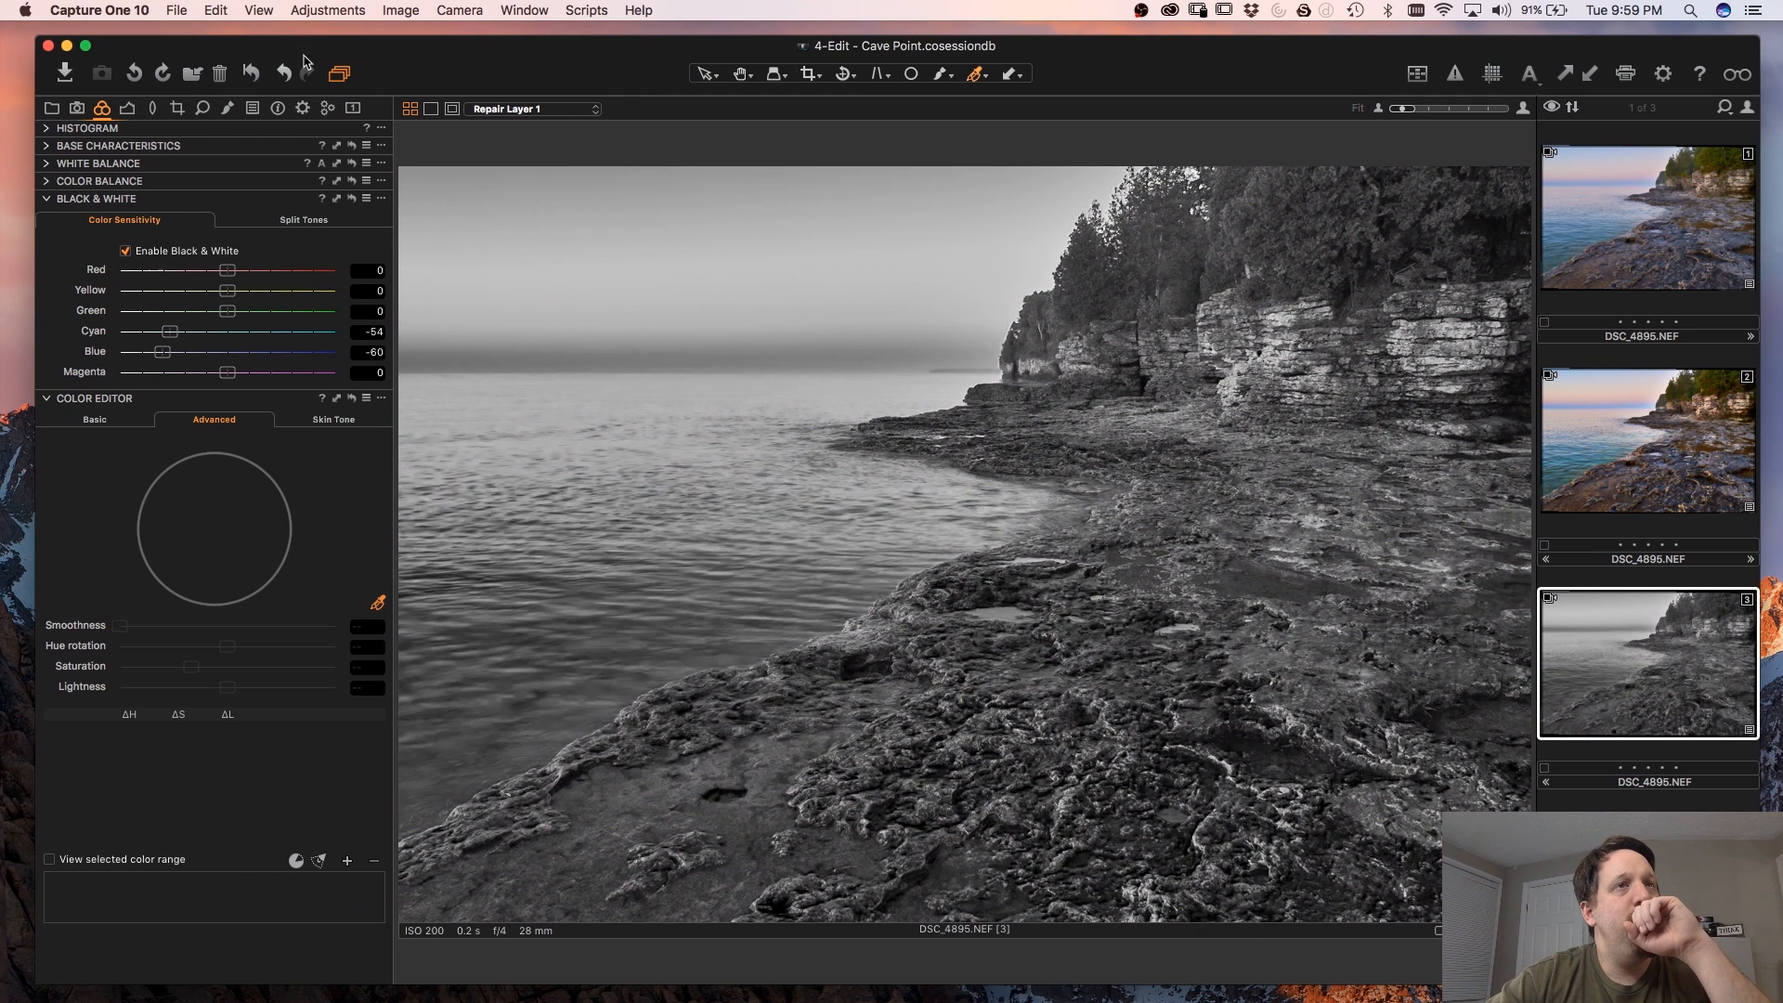
- Set the black and white variant's dark input level to 10 and its exposure to -0.63
click(352, 107)
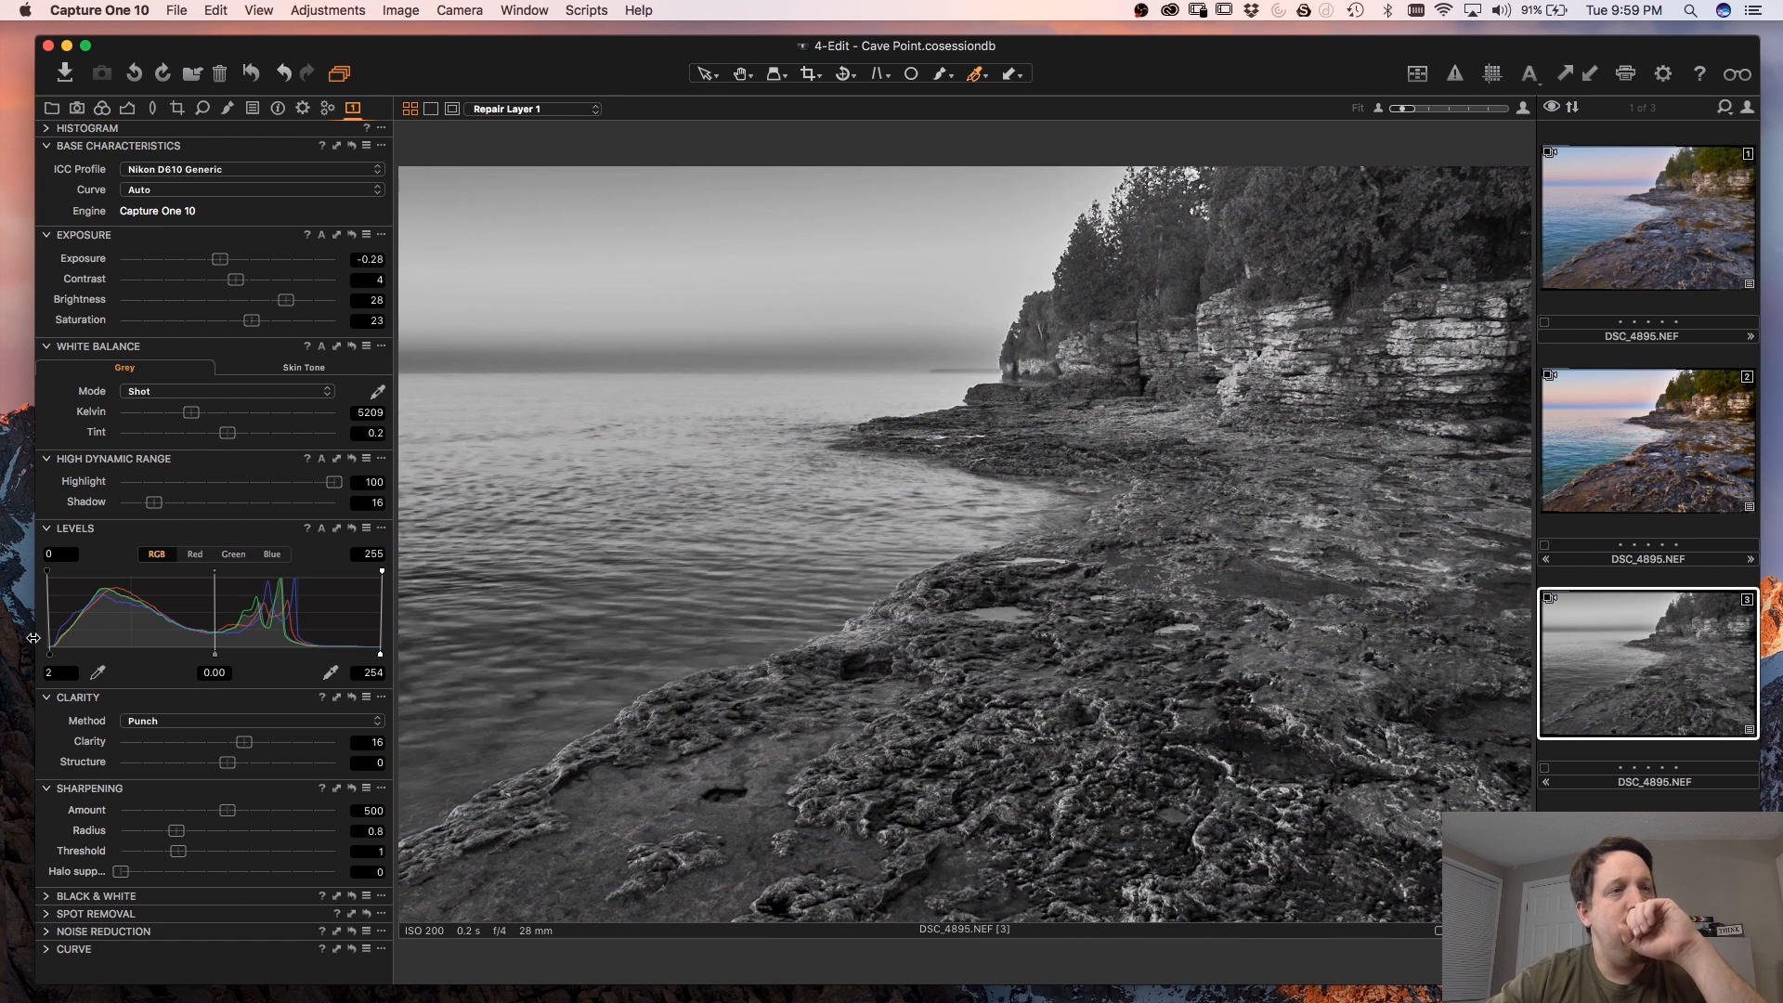
drag(47, 657, 56, 657)
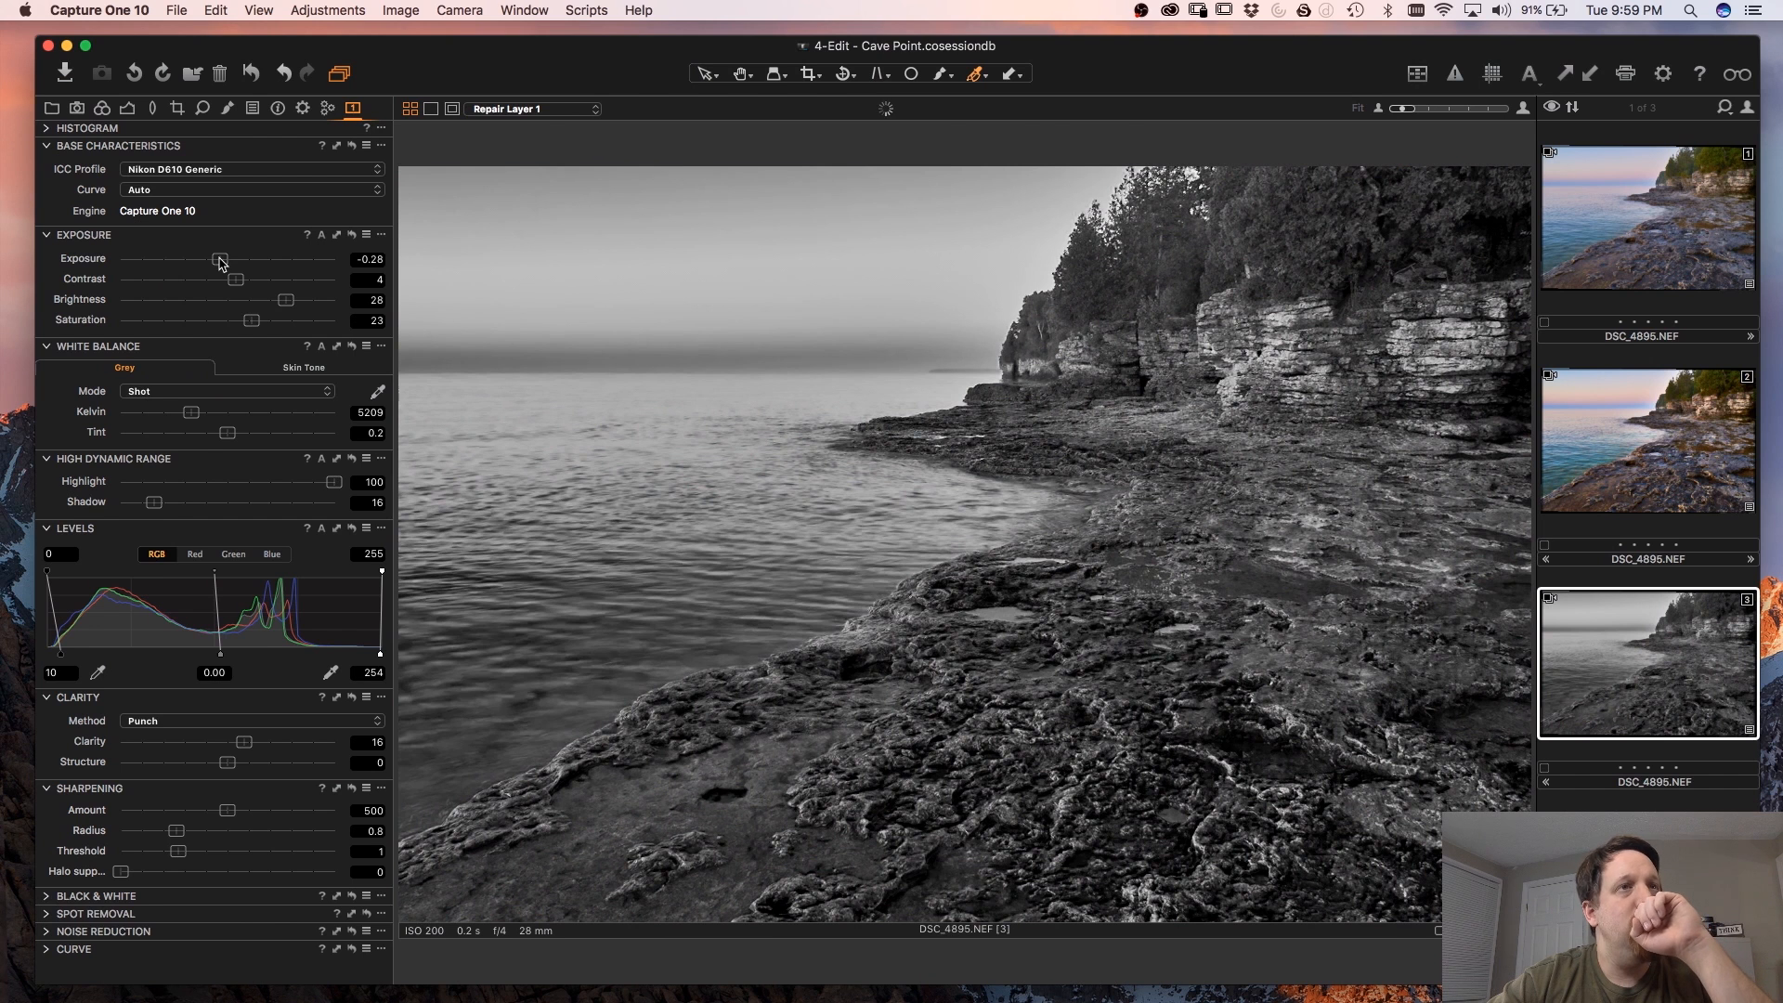
drag(220, 260, 206, 264)
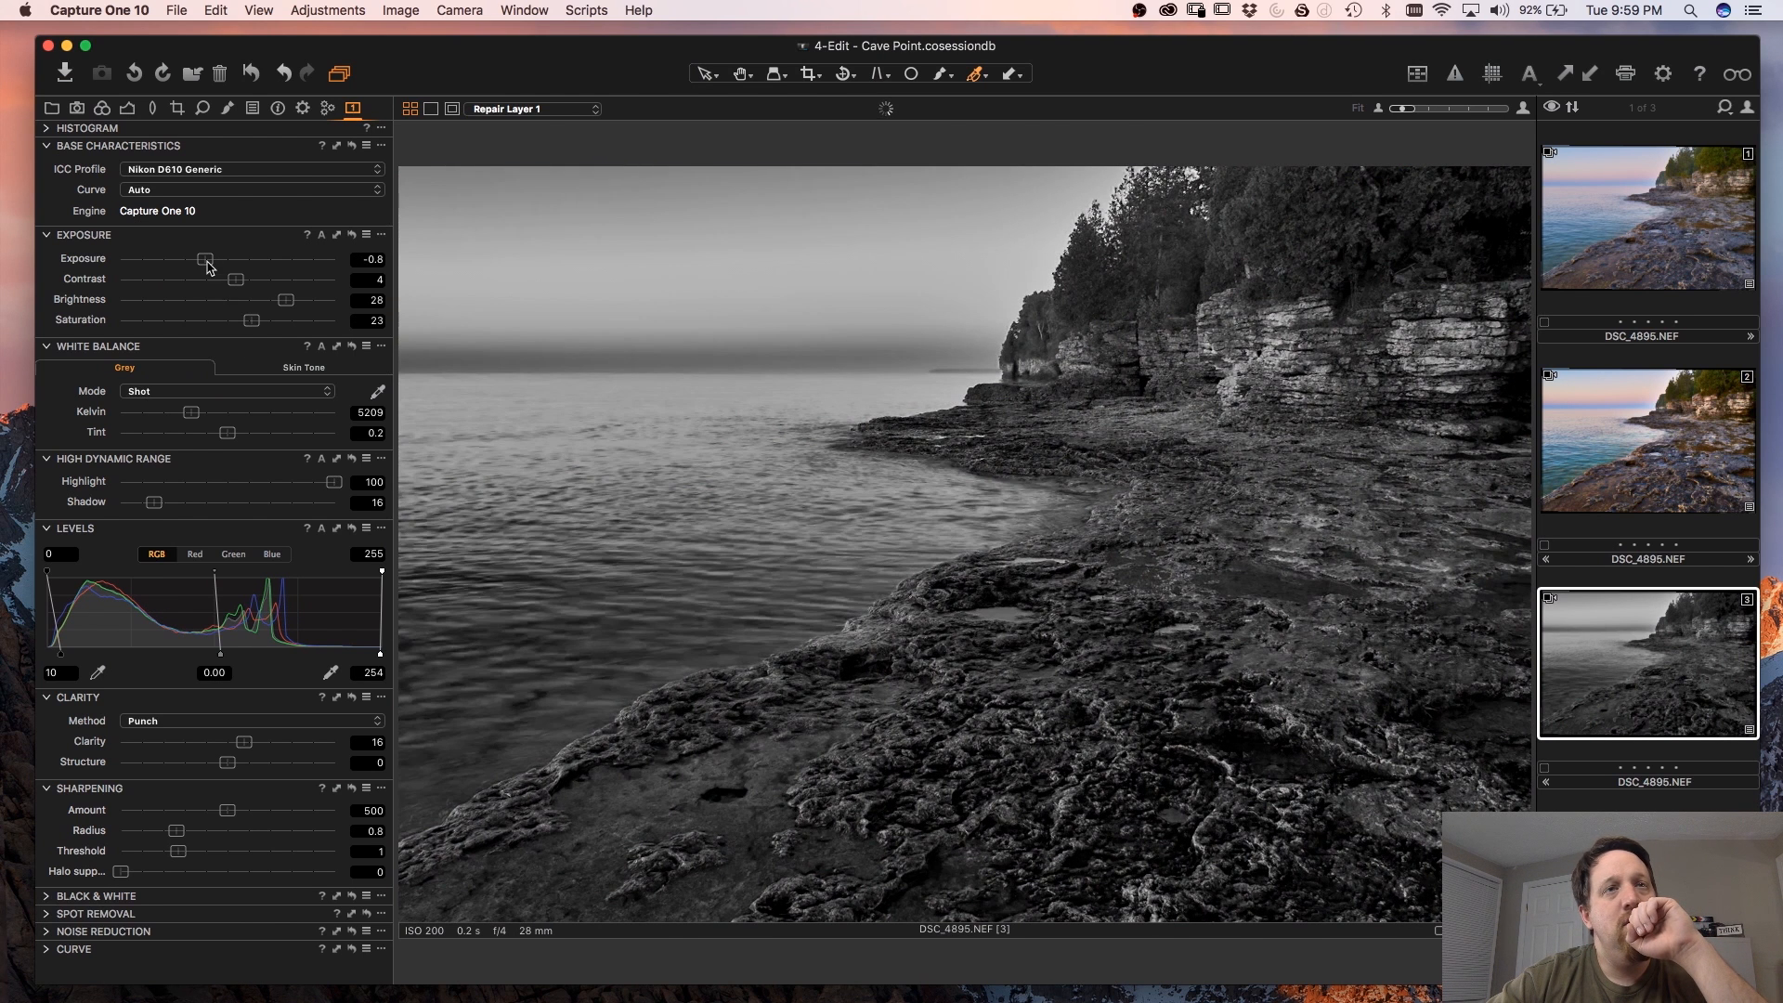
drag(205, 263, 213, 266)
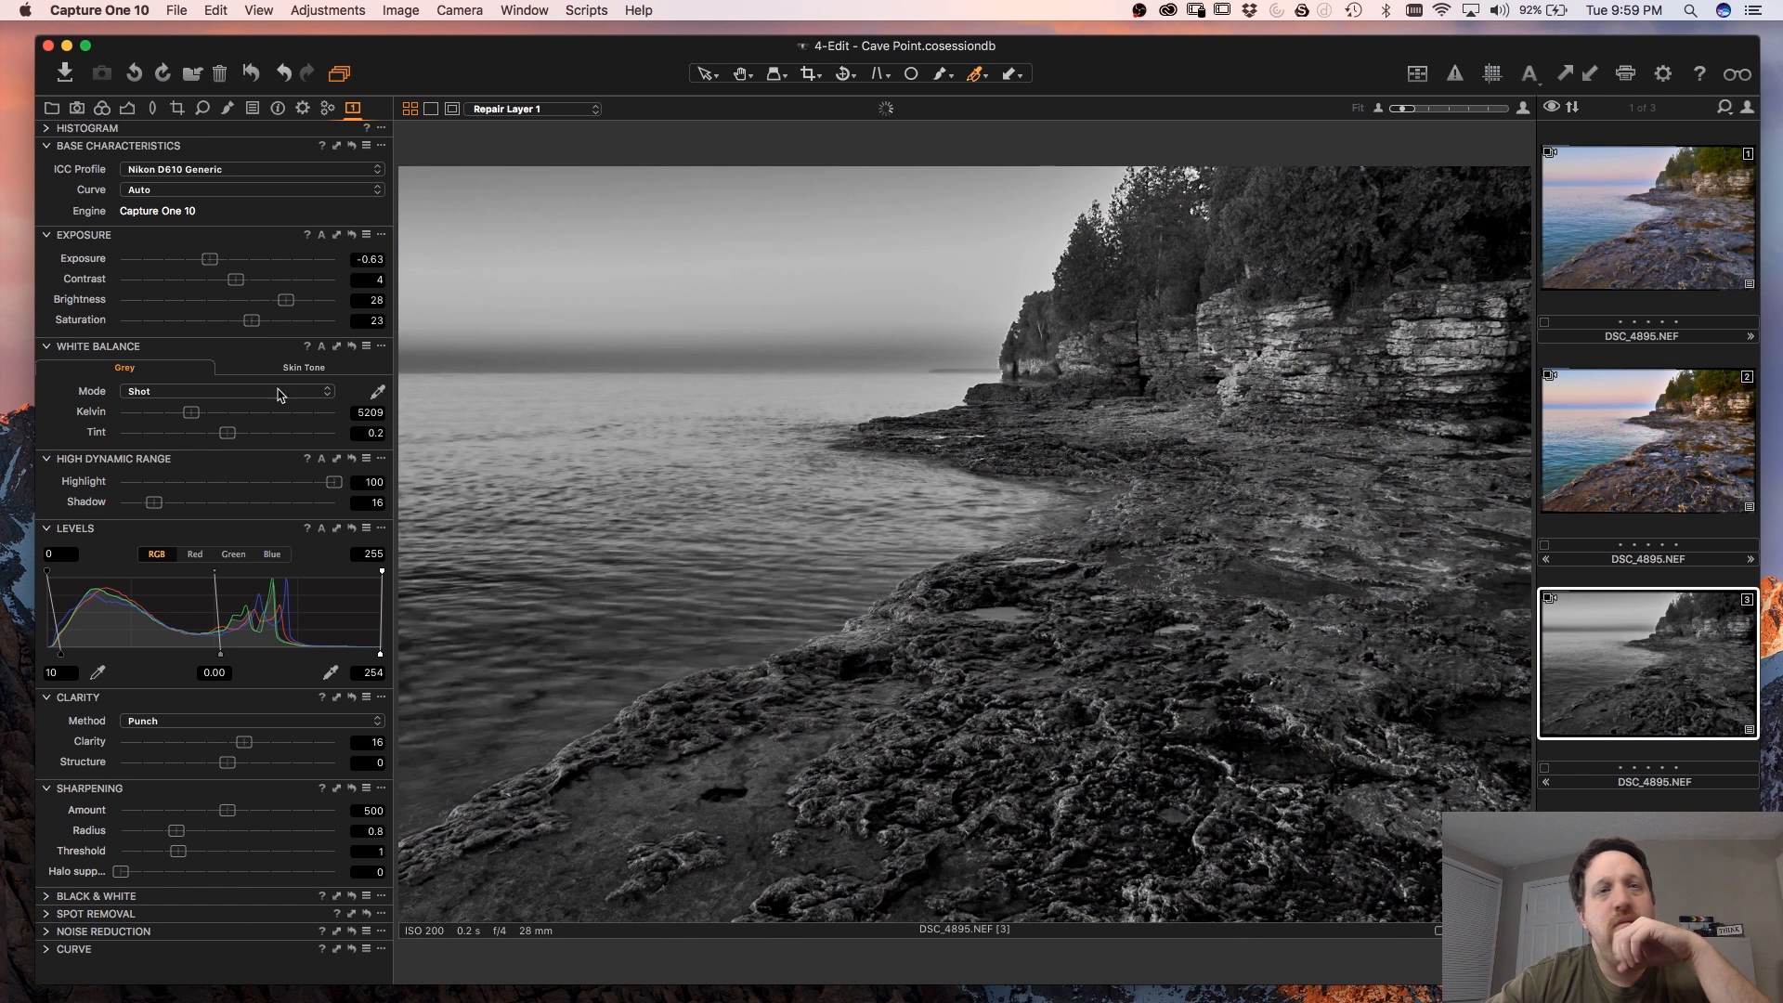
- Set the black and white variant's clarity to 52, exposure to -0.21 and contrast to 8
drag(248, 742, 287, 738)
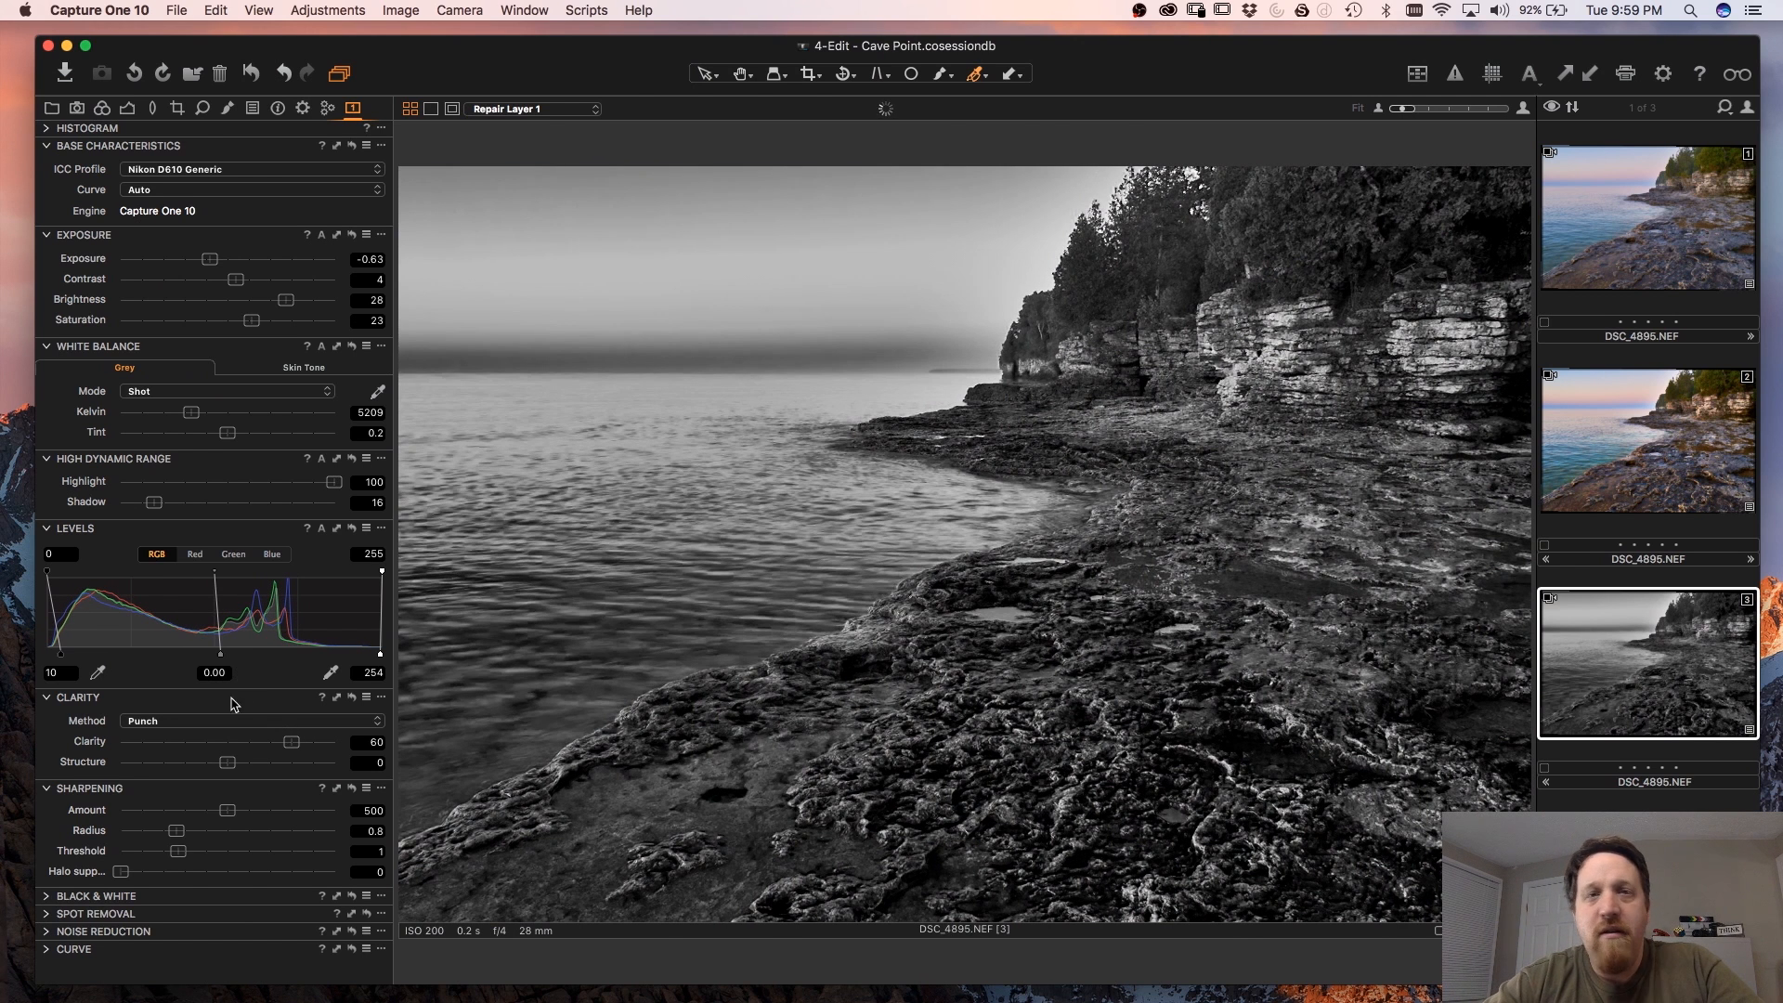
drag(297, 749, 289, 748)
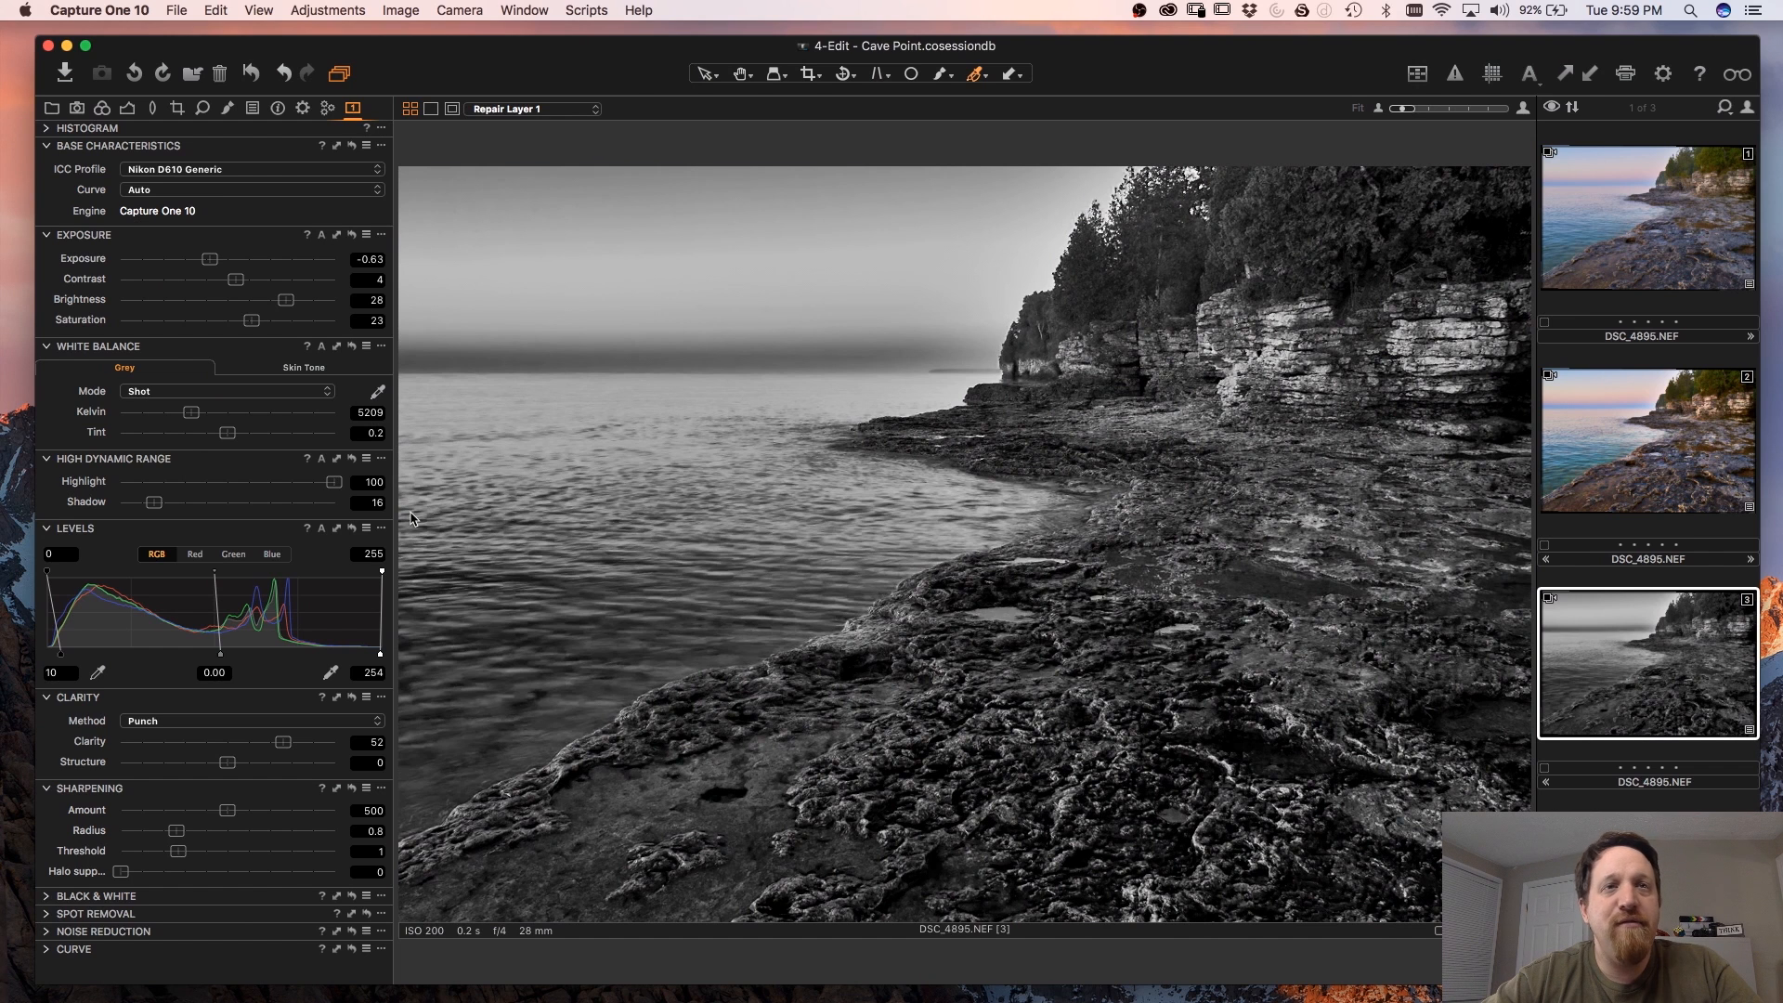
drag(211, 259, 220, 259)
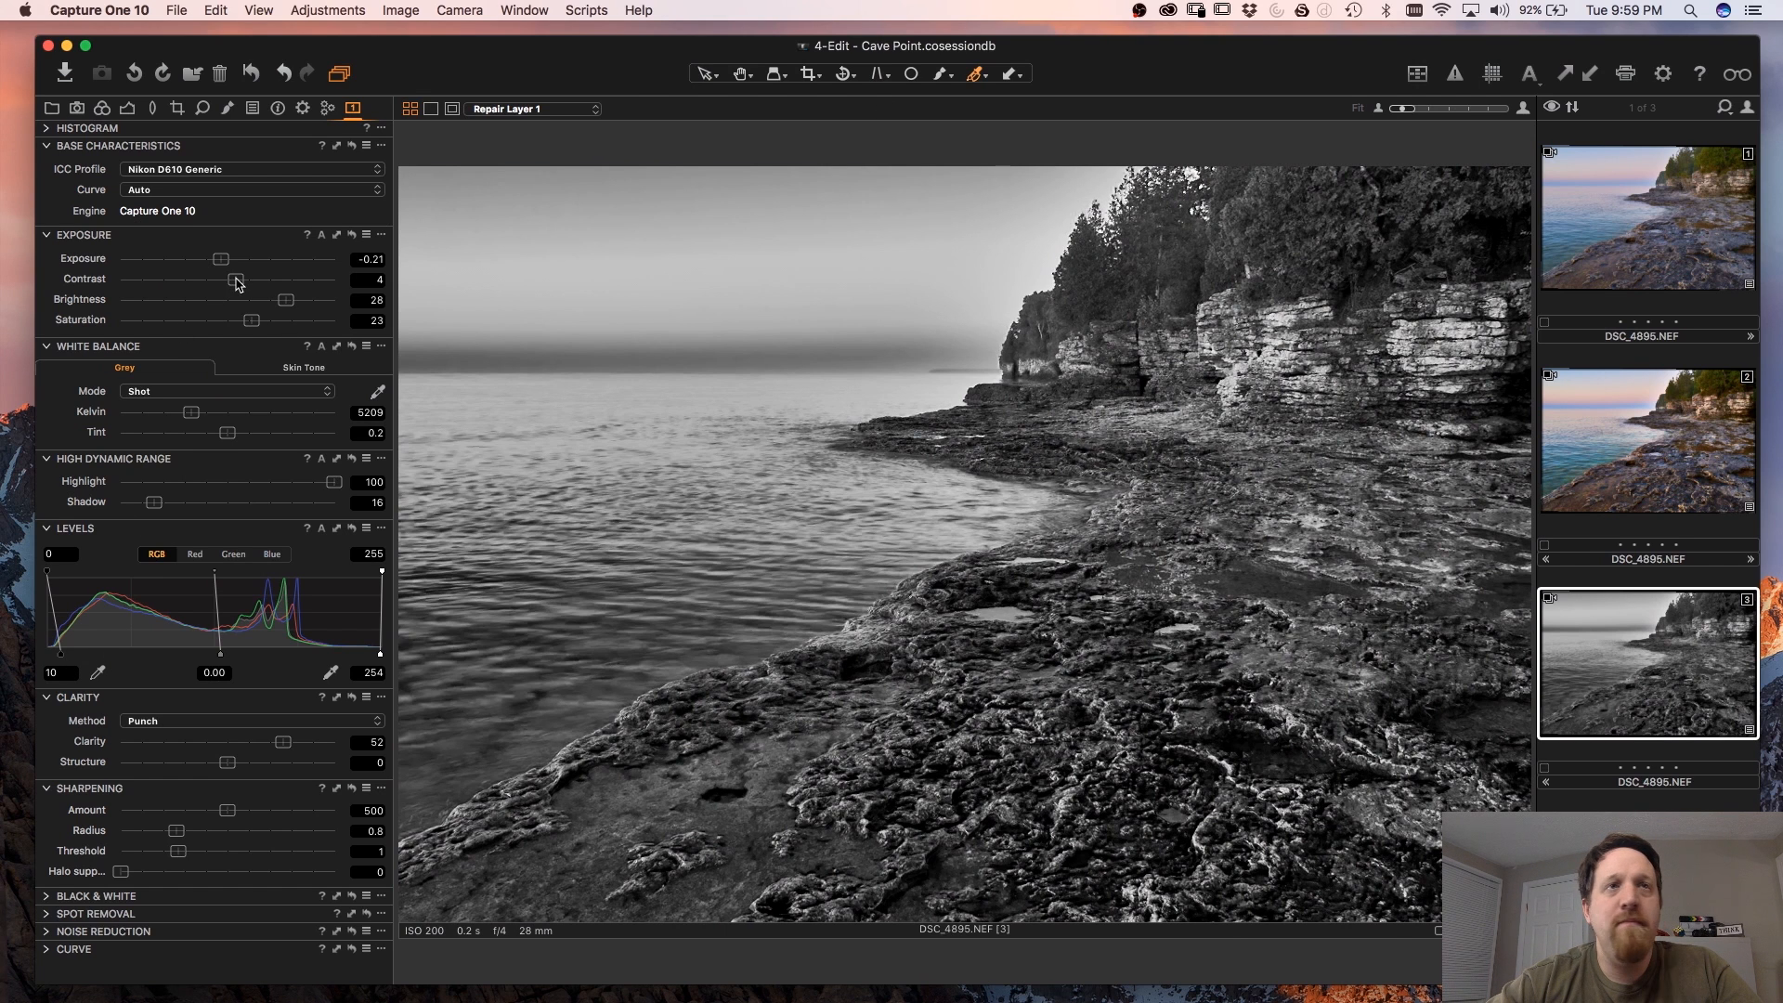
drag(237, 283, 246, 284)
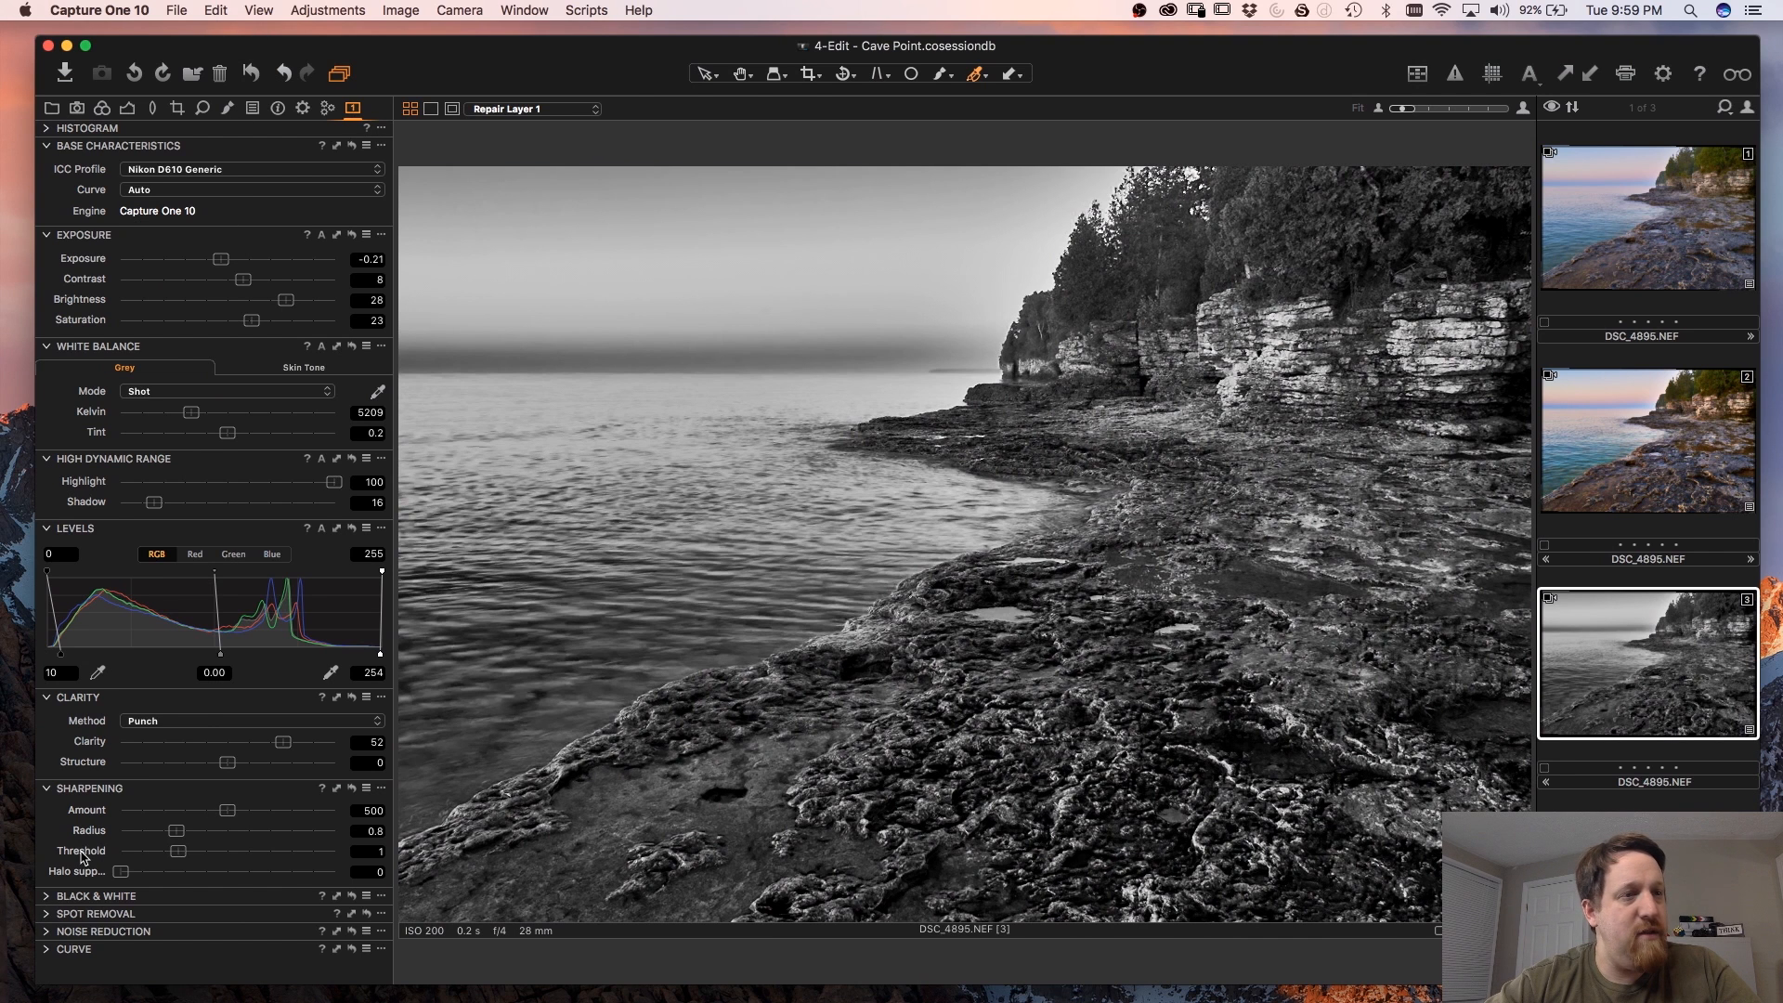
- Set the black and white color sensitivity to -55 for yellow and -68 for cyan
click(53, 897)
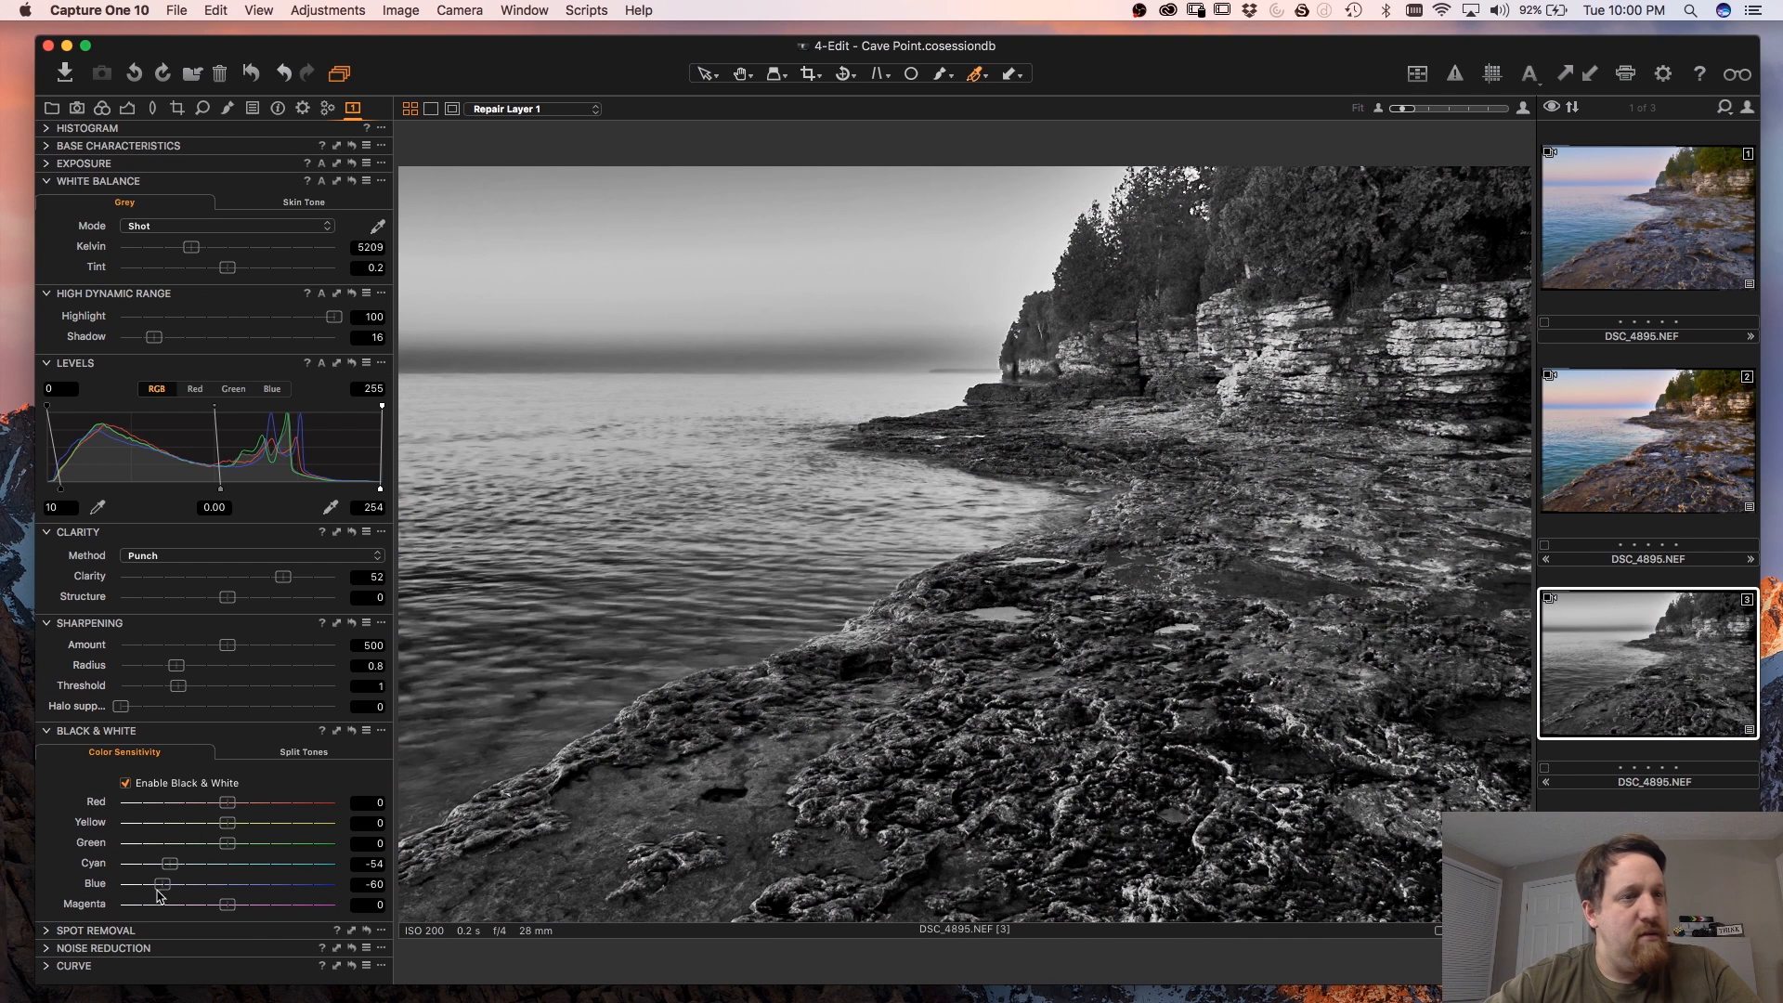
drag(232, 822, 184, 821)
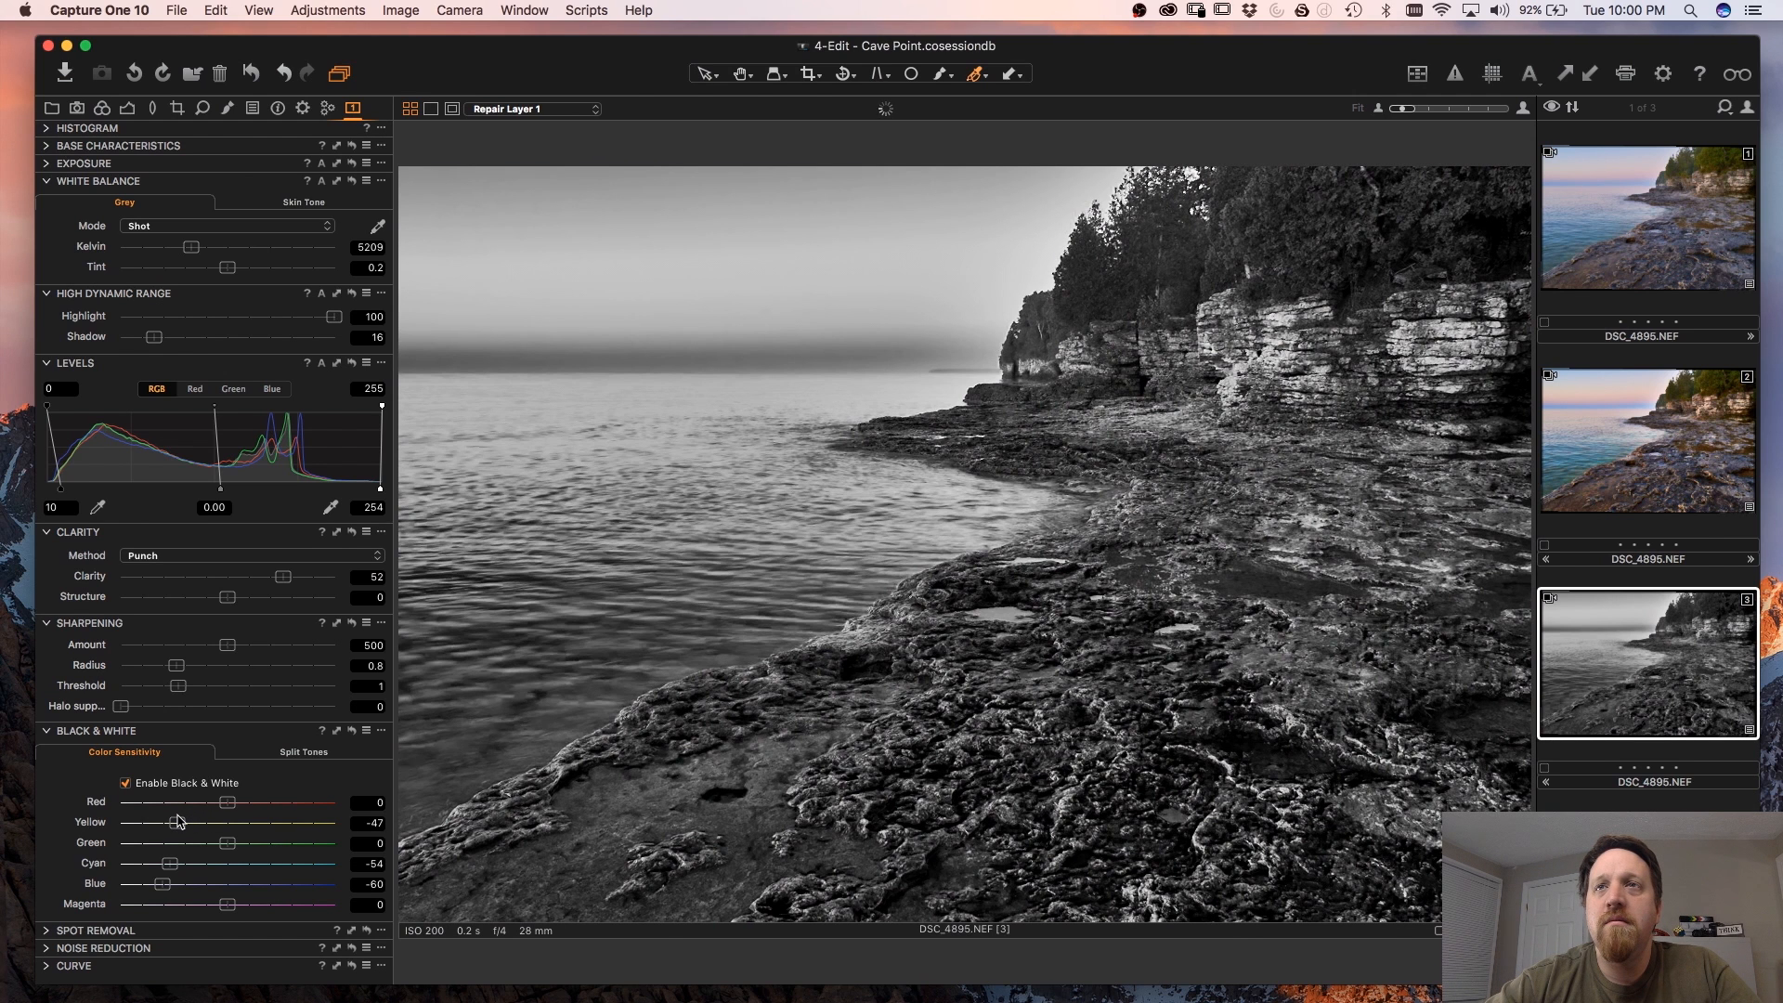
mouse_move(185, 821)
mouse_down()
mouse_move(253, 787)
mouse_move(171, 824)
mouse_up()
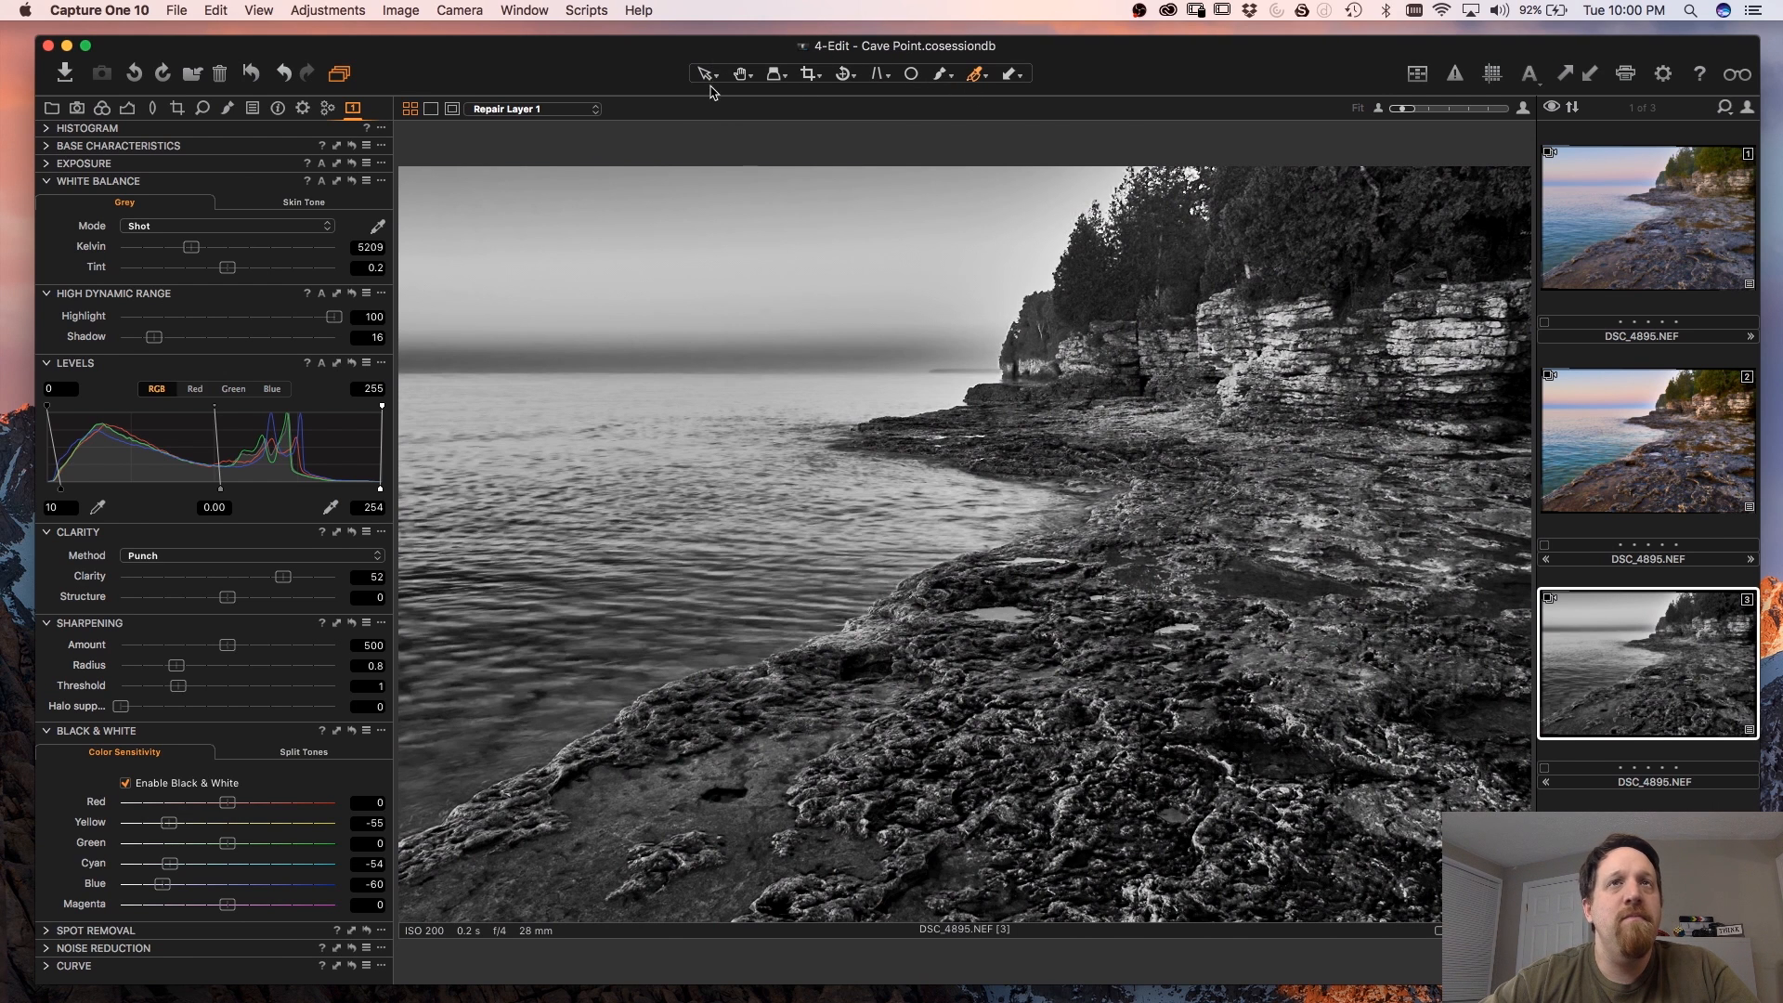
drag(708, 81, 707, 85)
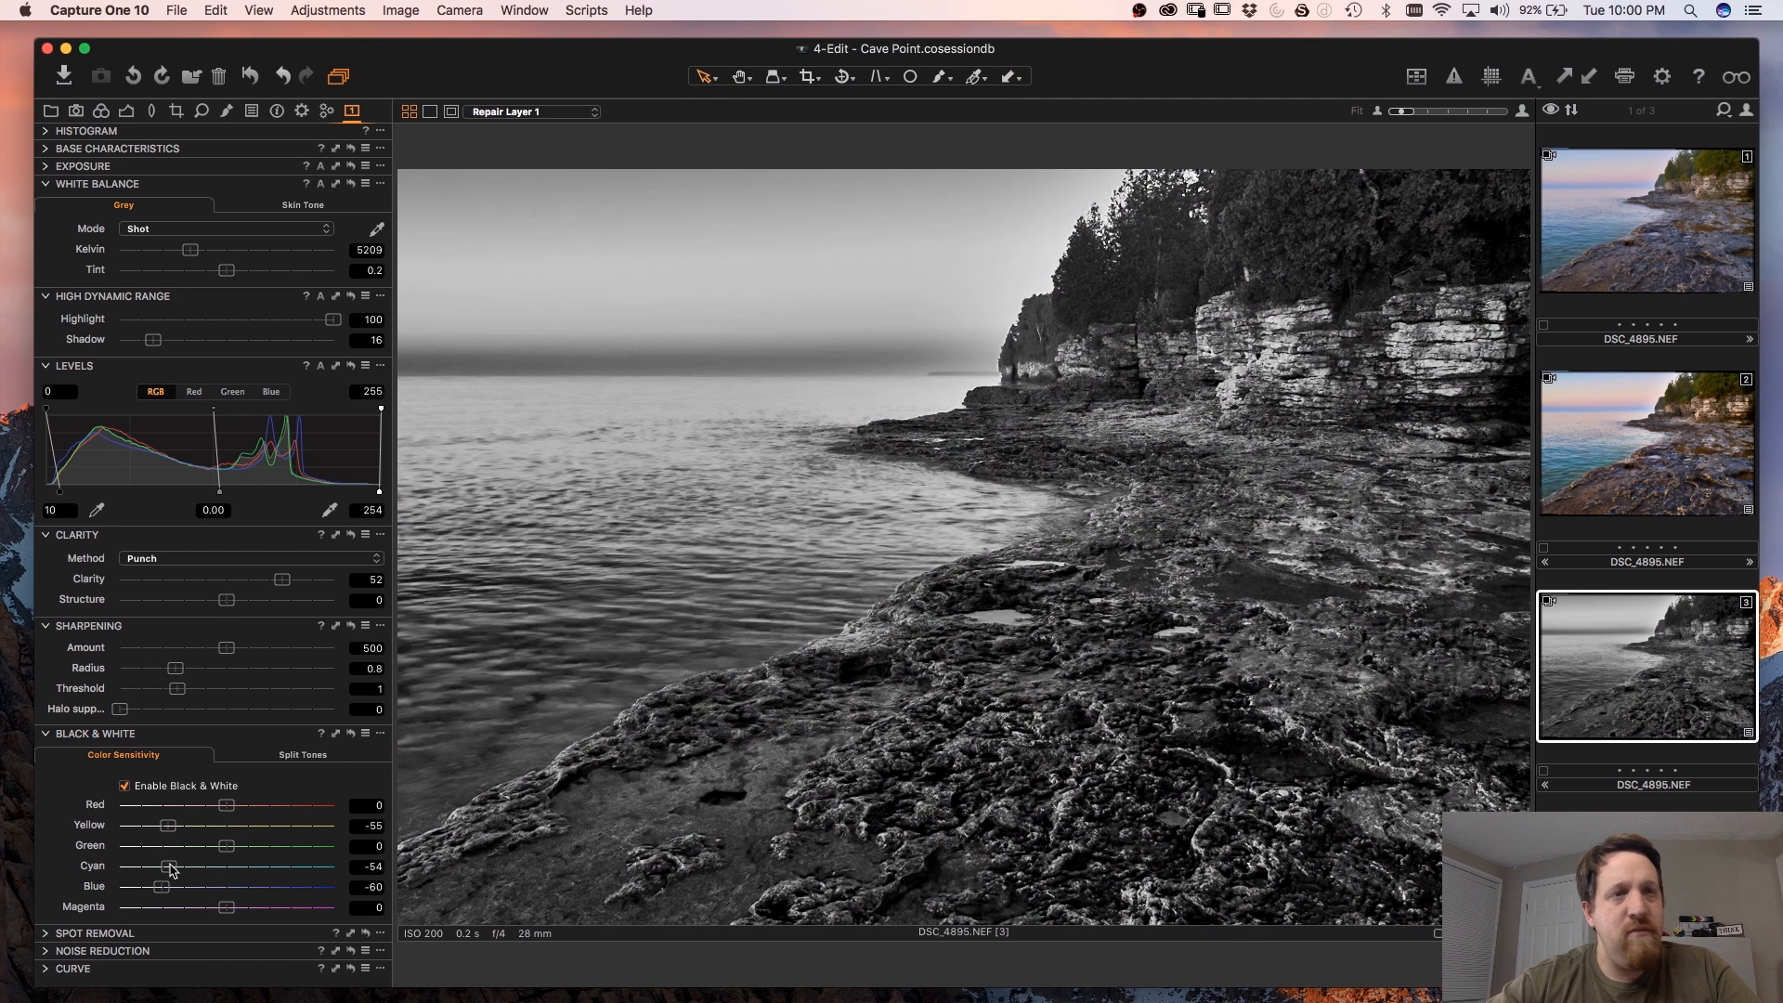
drag(171, 866, 156, 869)
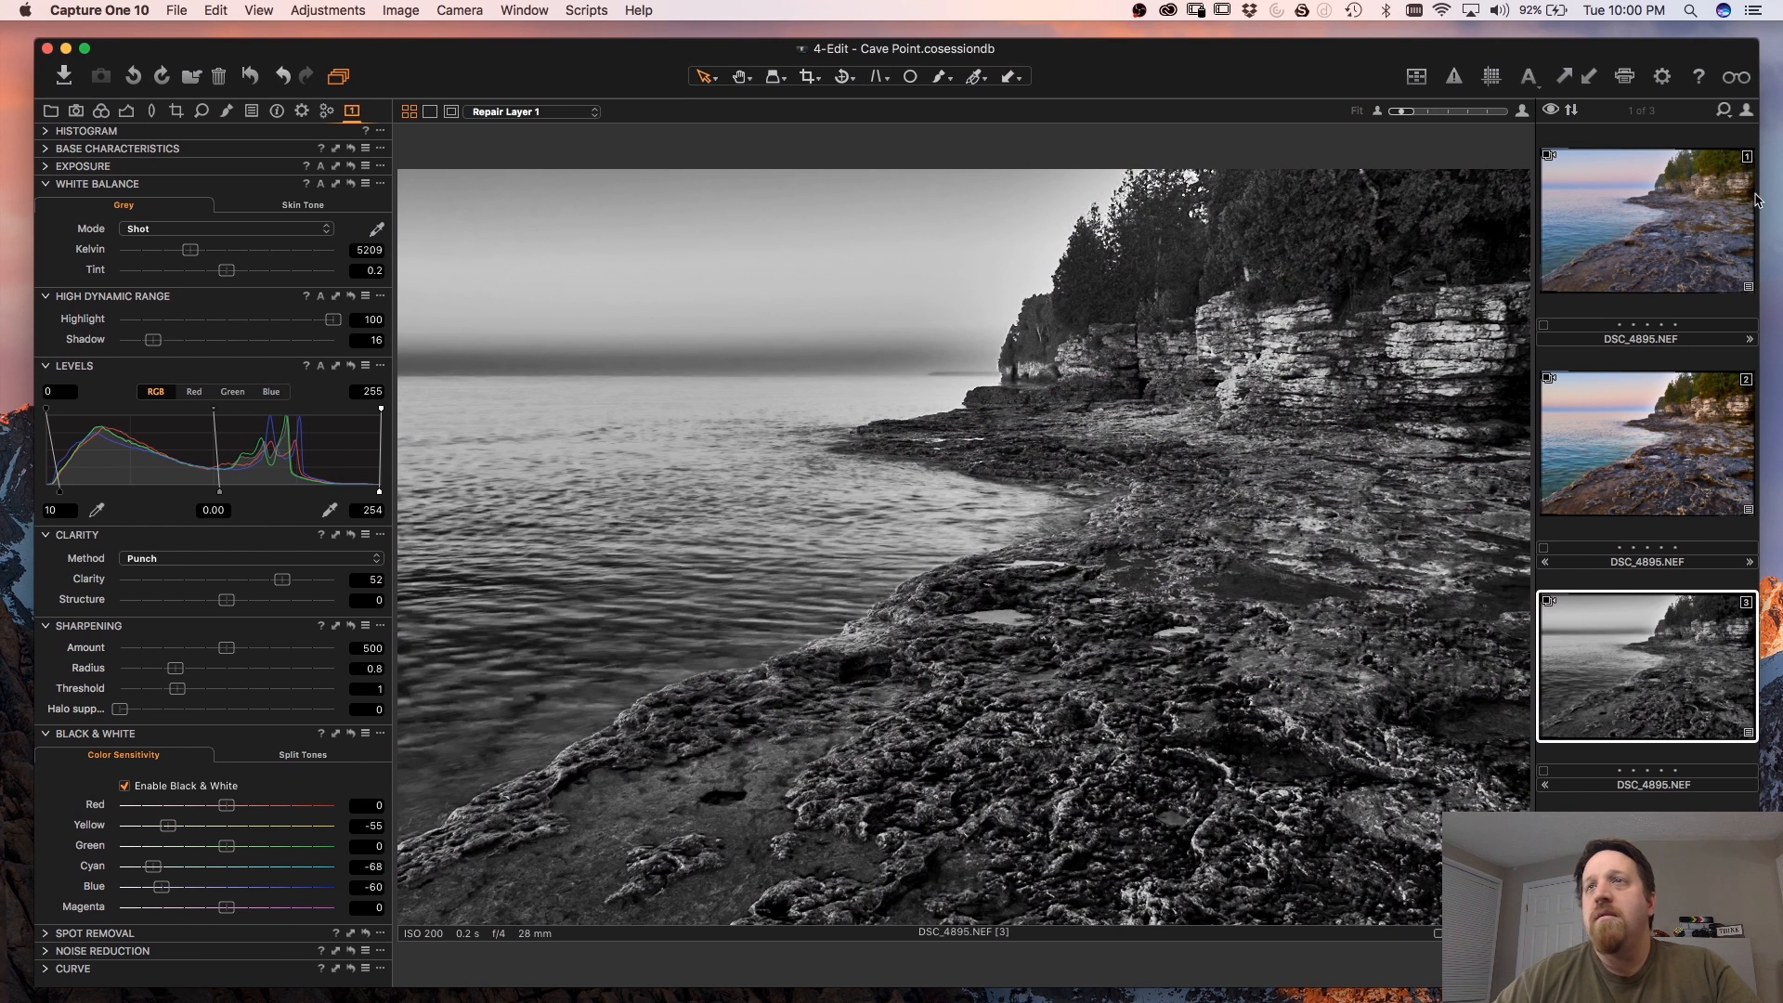
- Clone the first variant again, reset the clone's clarity to 0 and set its High Dynamic Range shadow to 29
click(1666, 232)
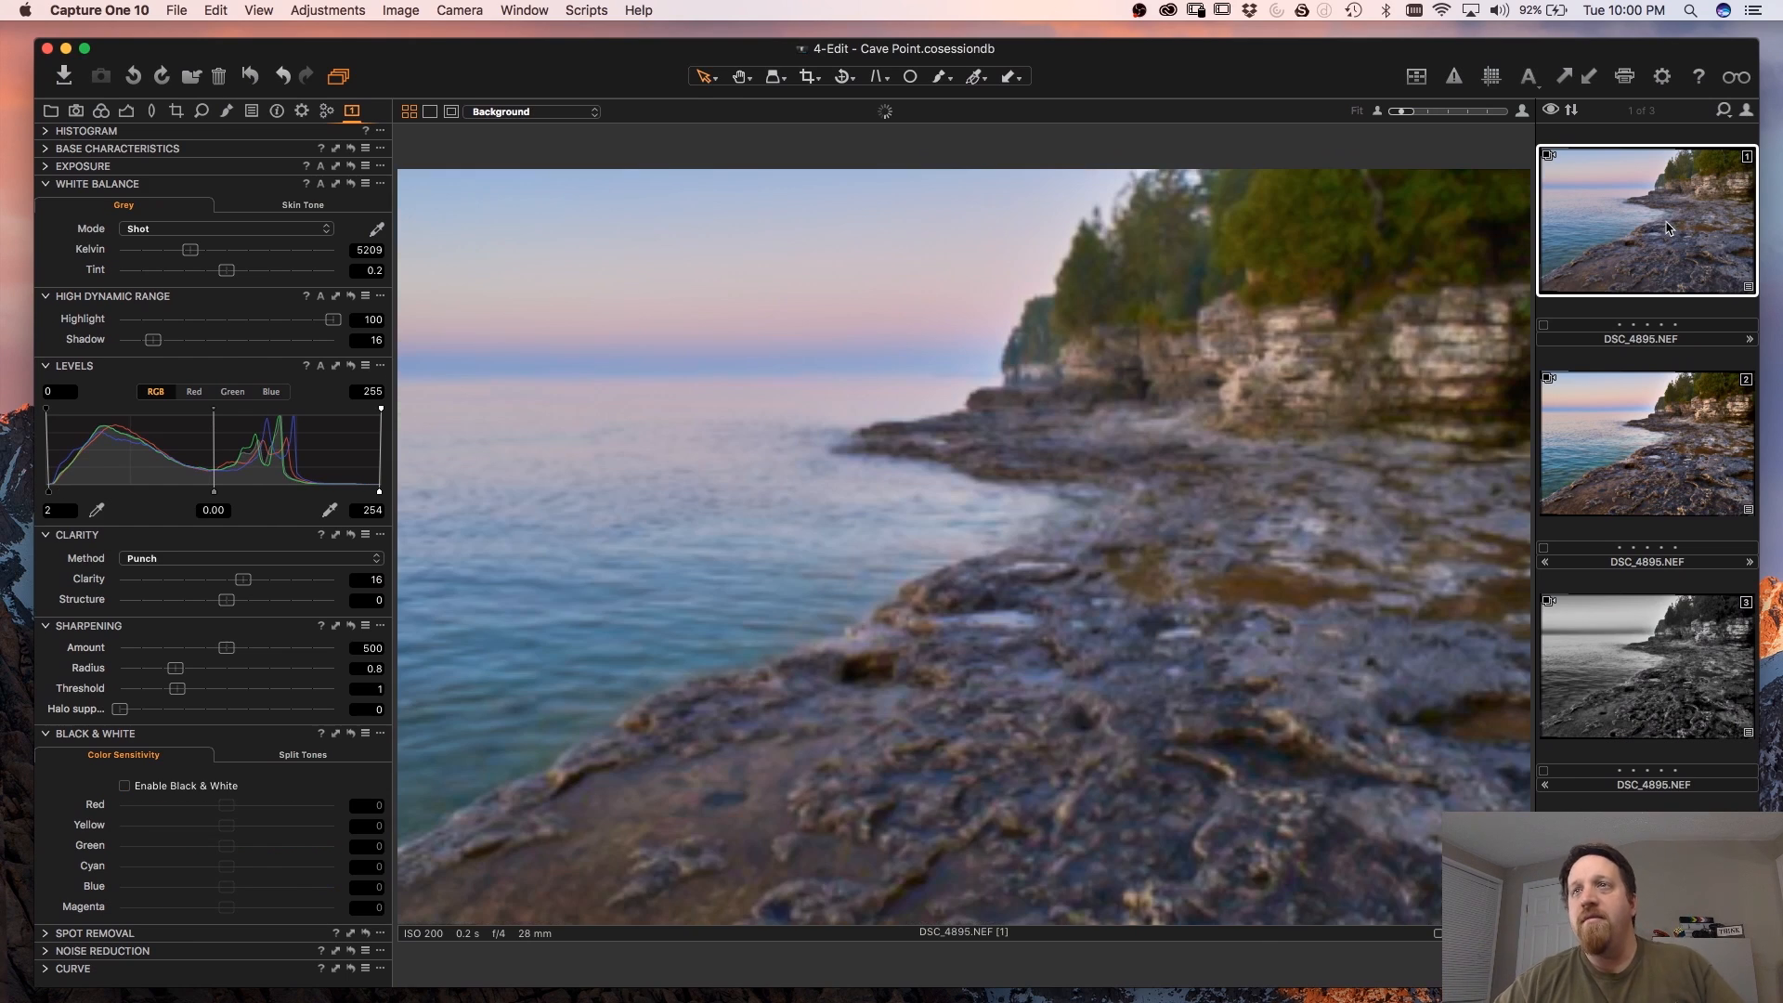
key(F8)
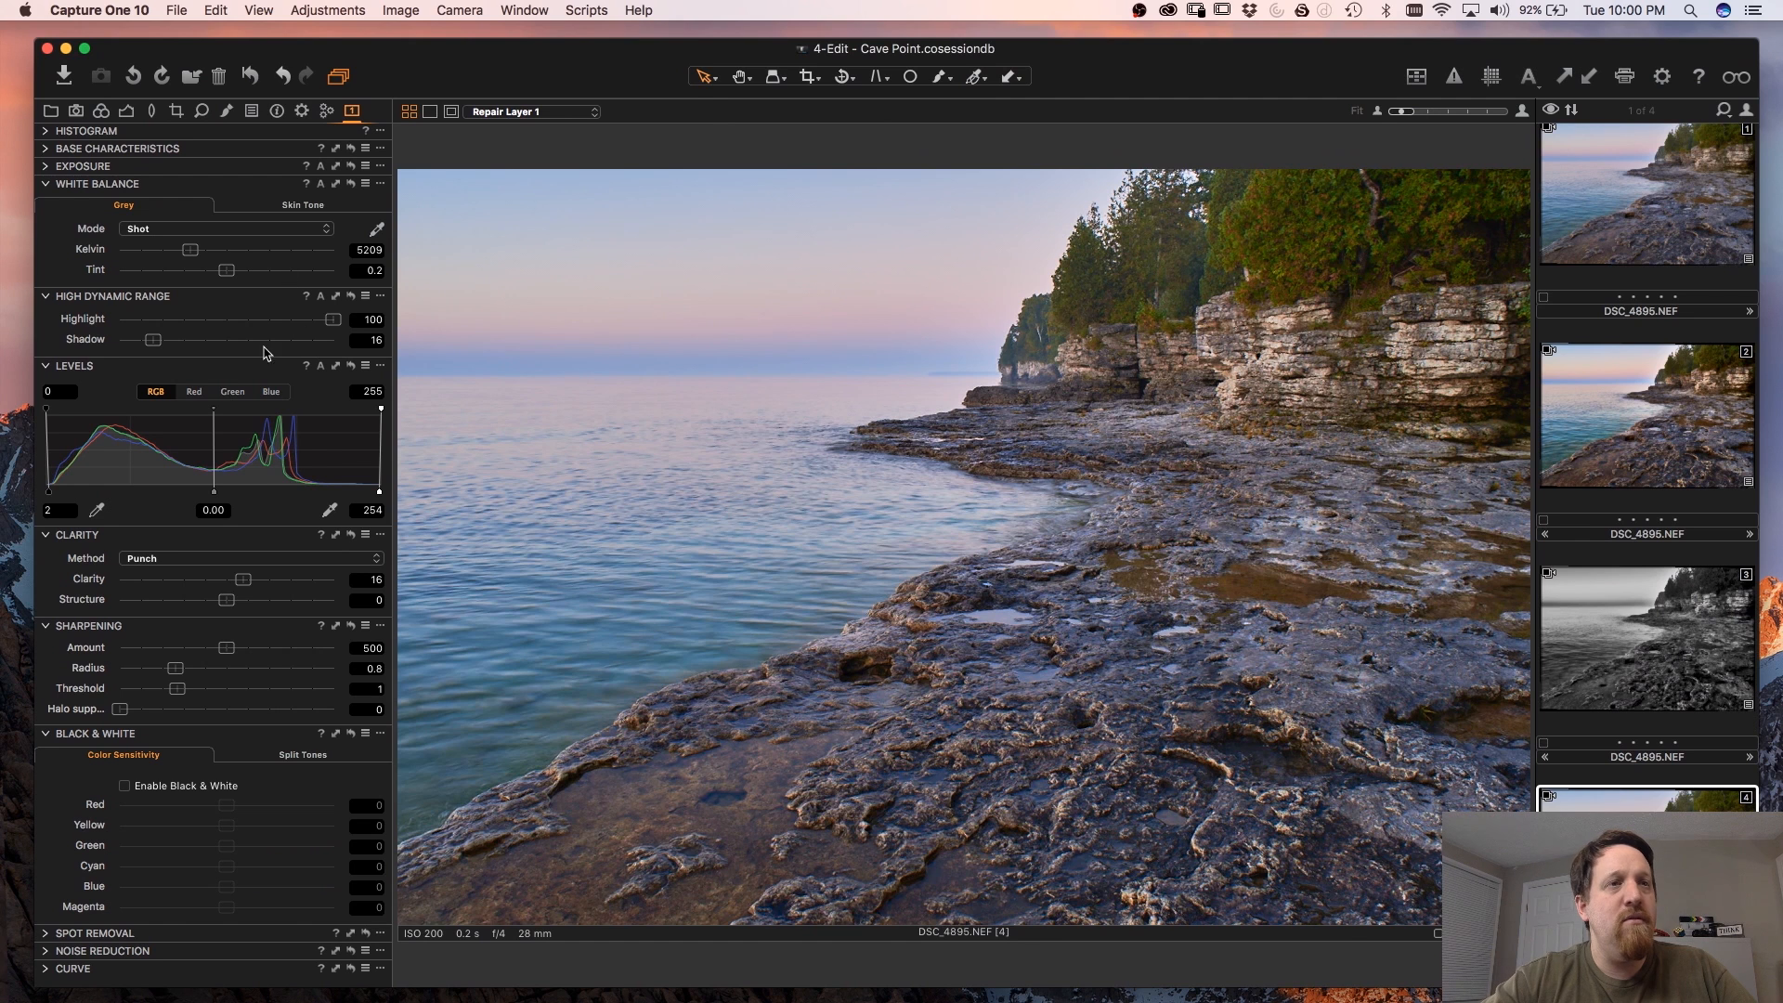
double_click(242, 581)
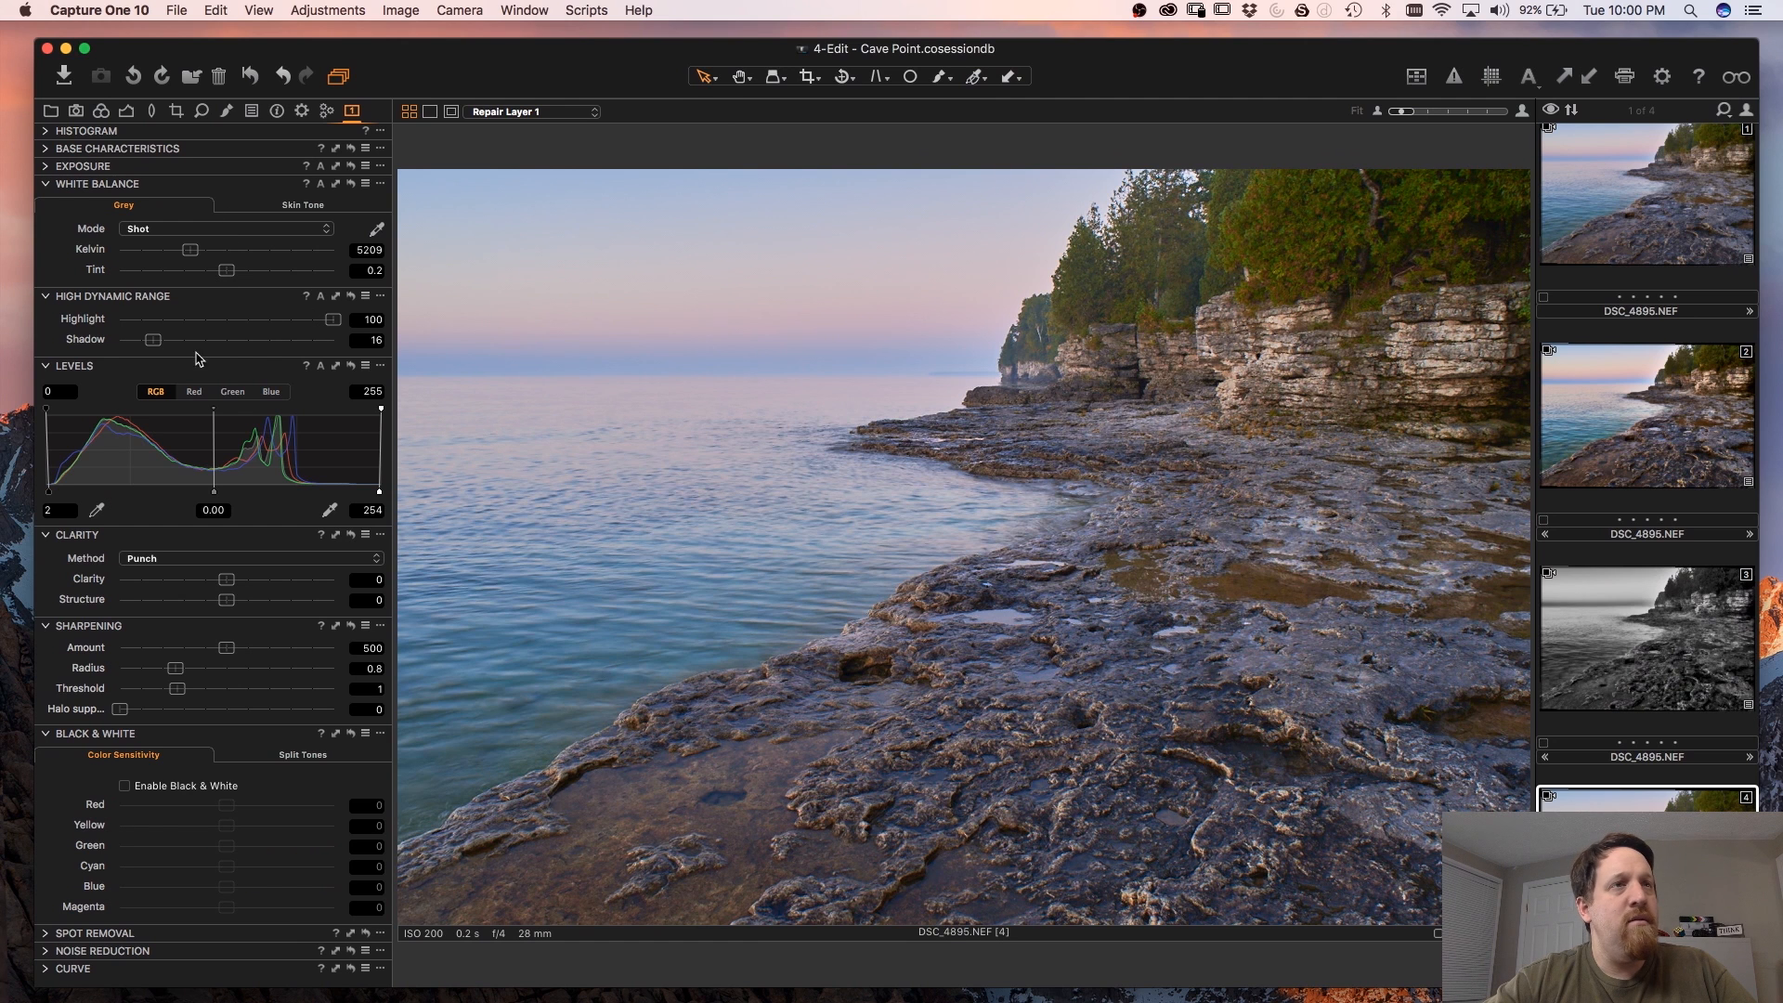
drag(153, 345, 182, 348)
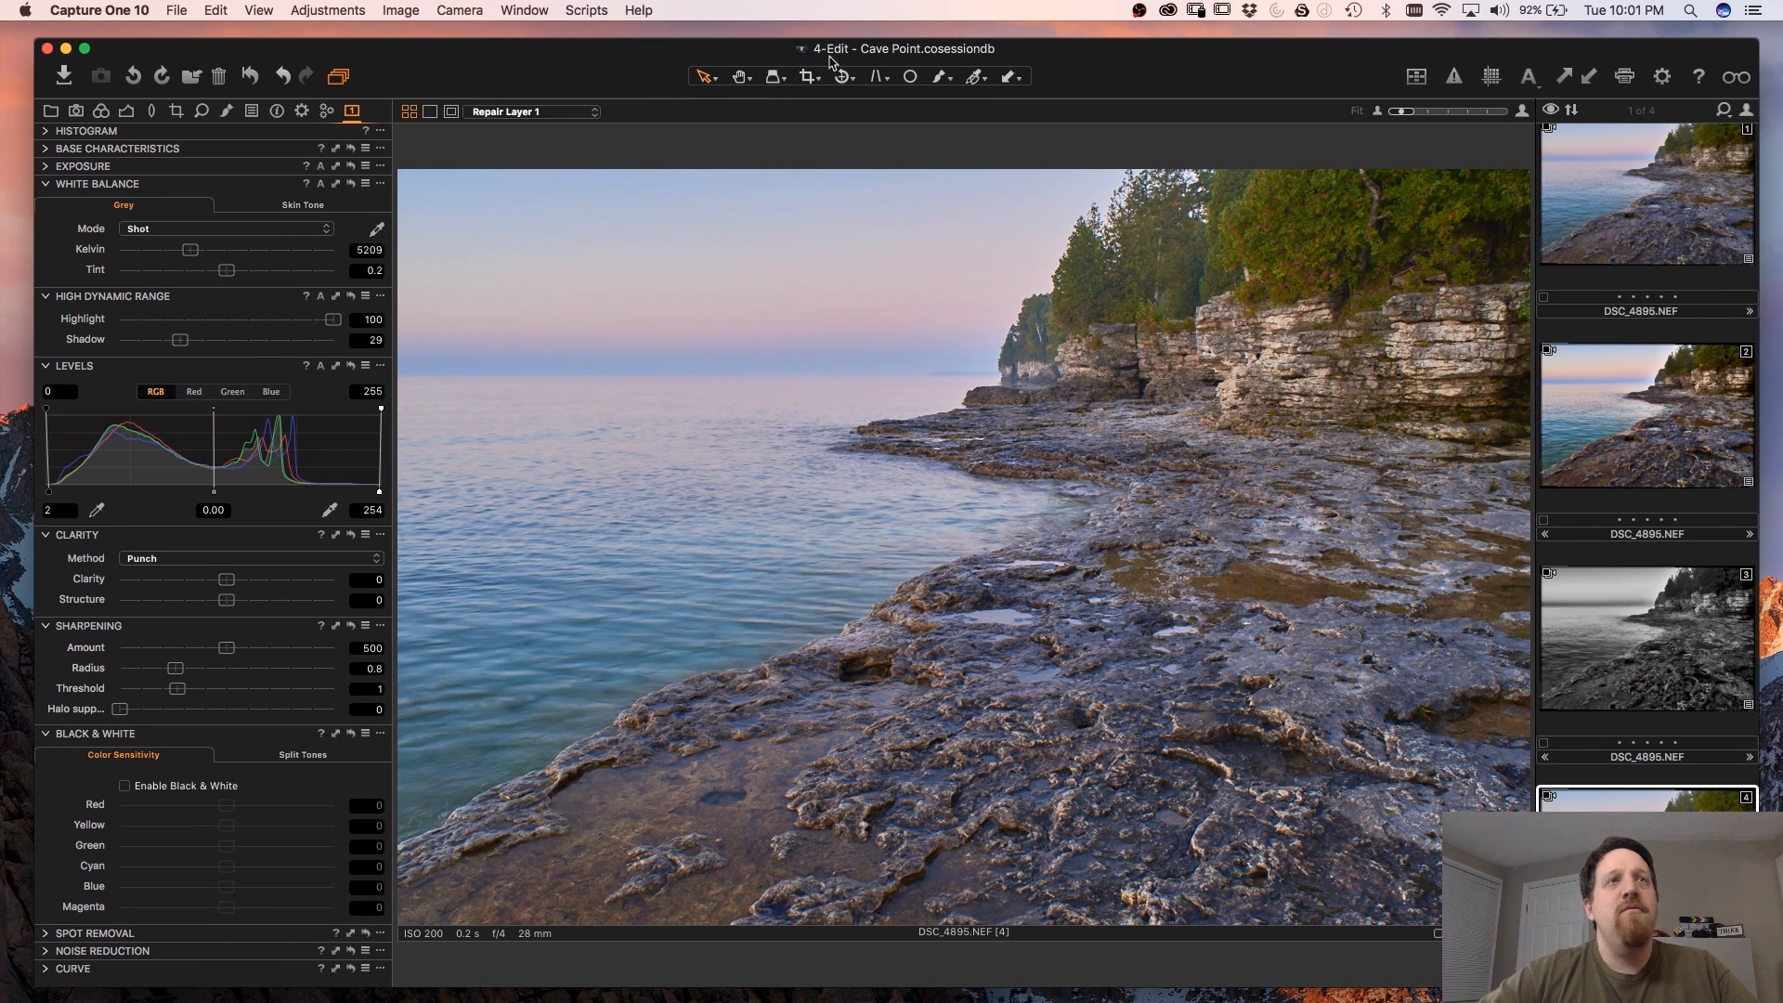
- Add a new adjustment layer to the fourth variant's local adjustments and name it Clarity
click(226, 111)
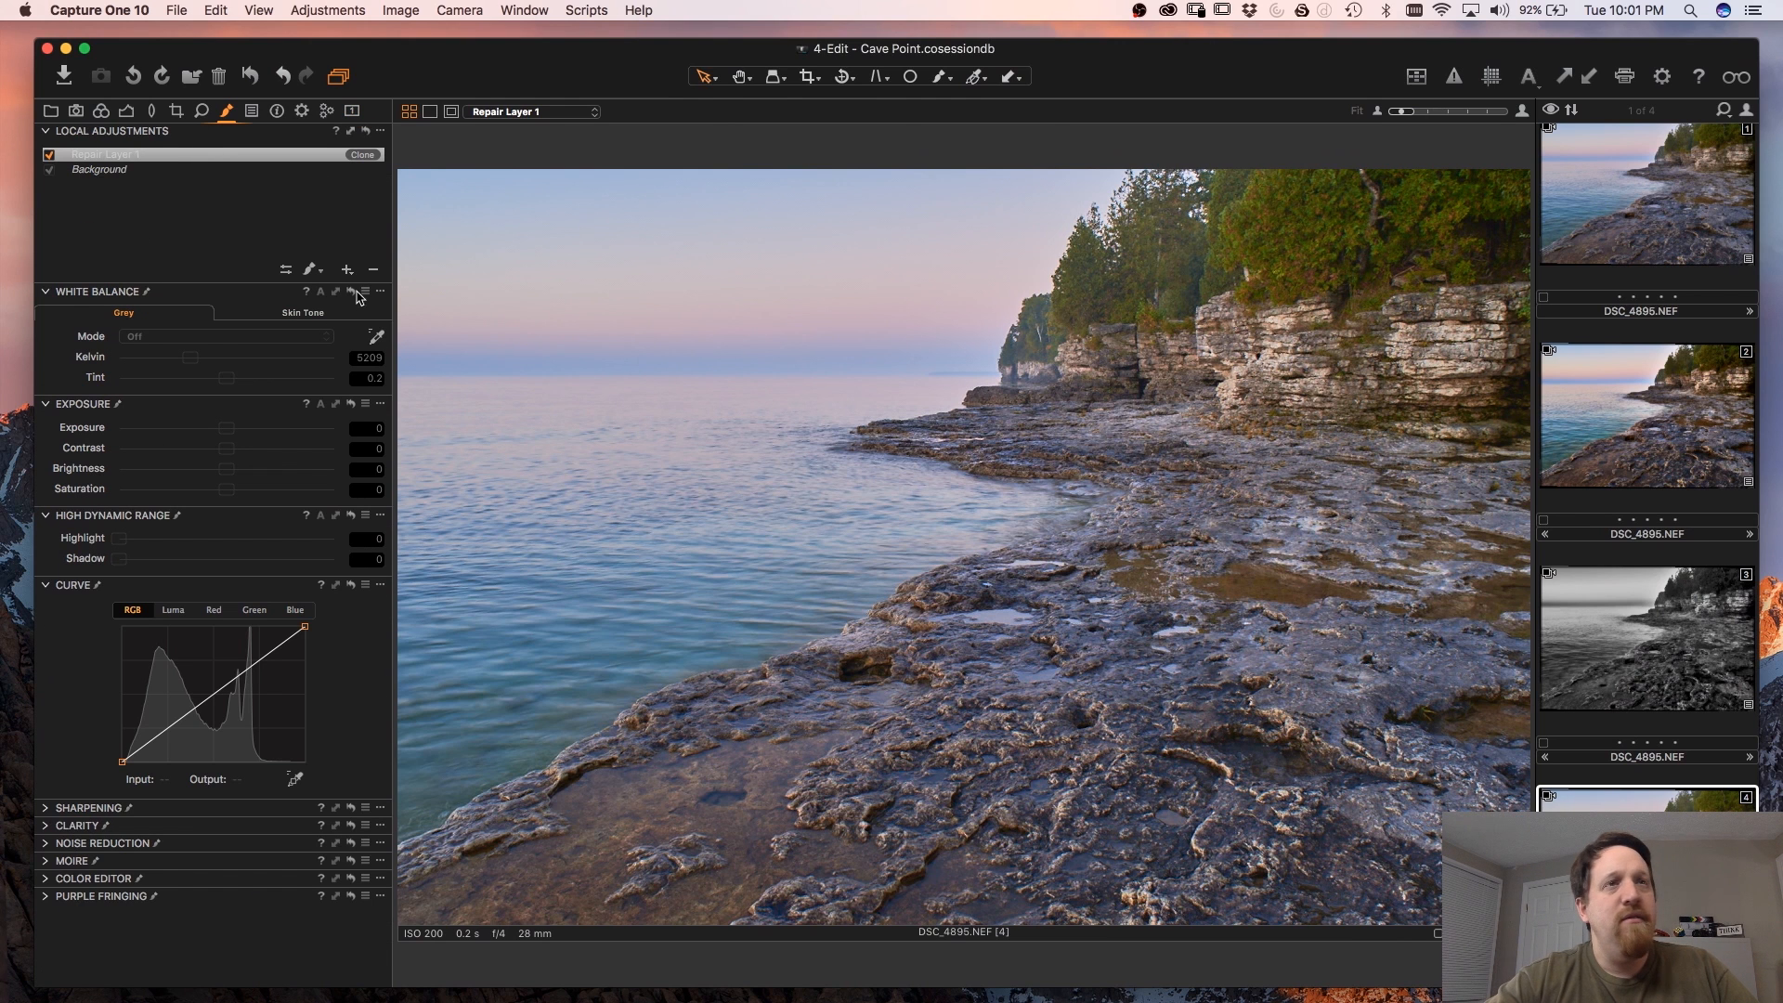
click(317, 274)
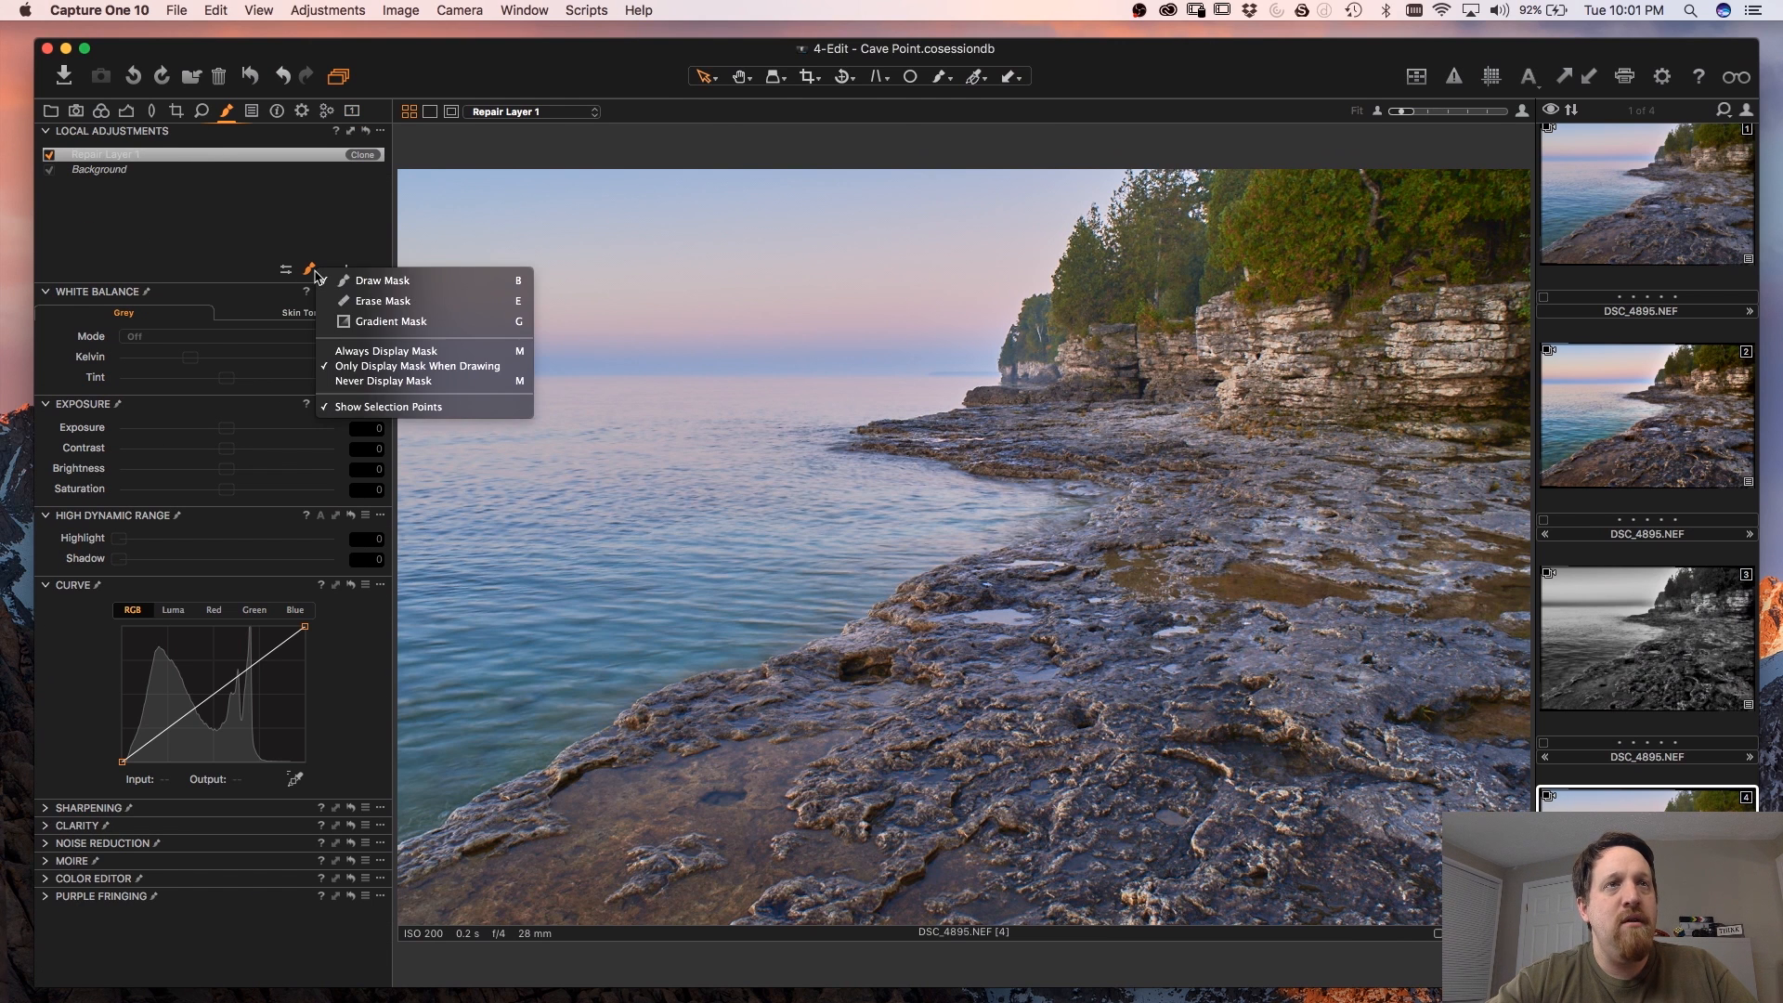
click(340, 234)
click(349, 274)
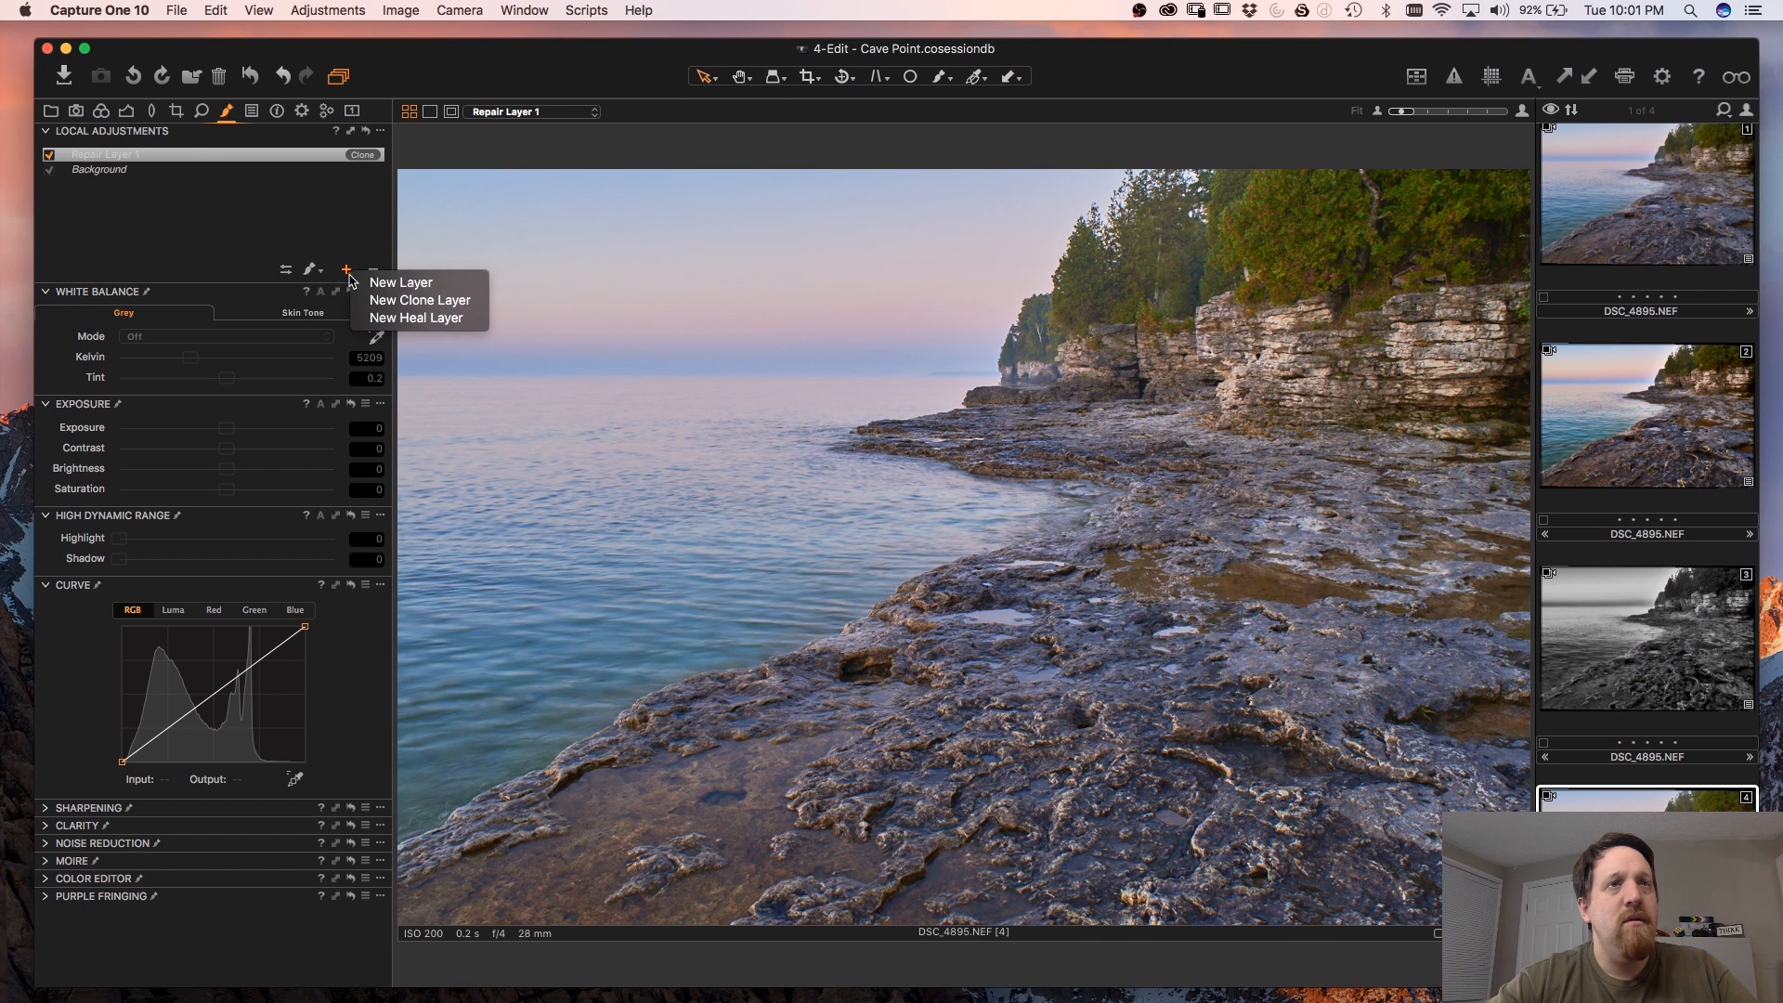
click(362, 267)
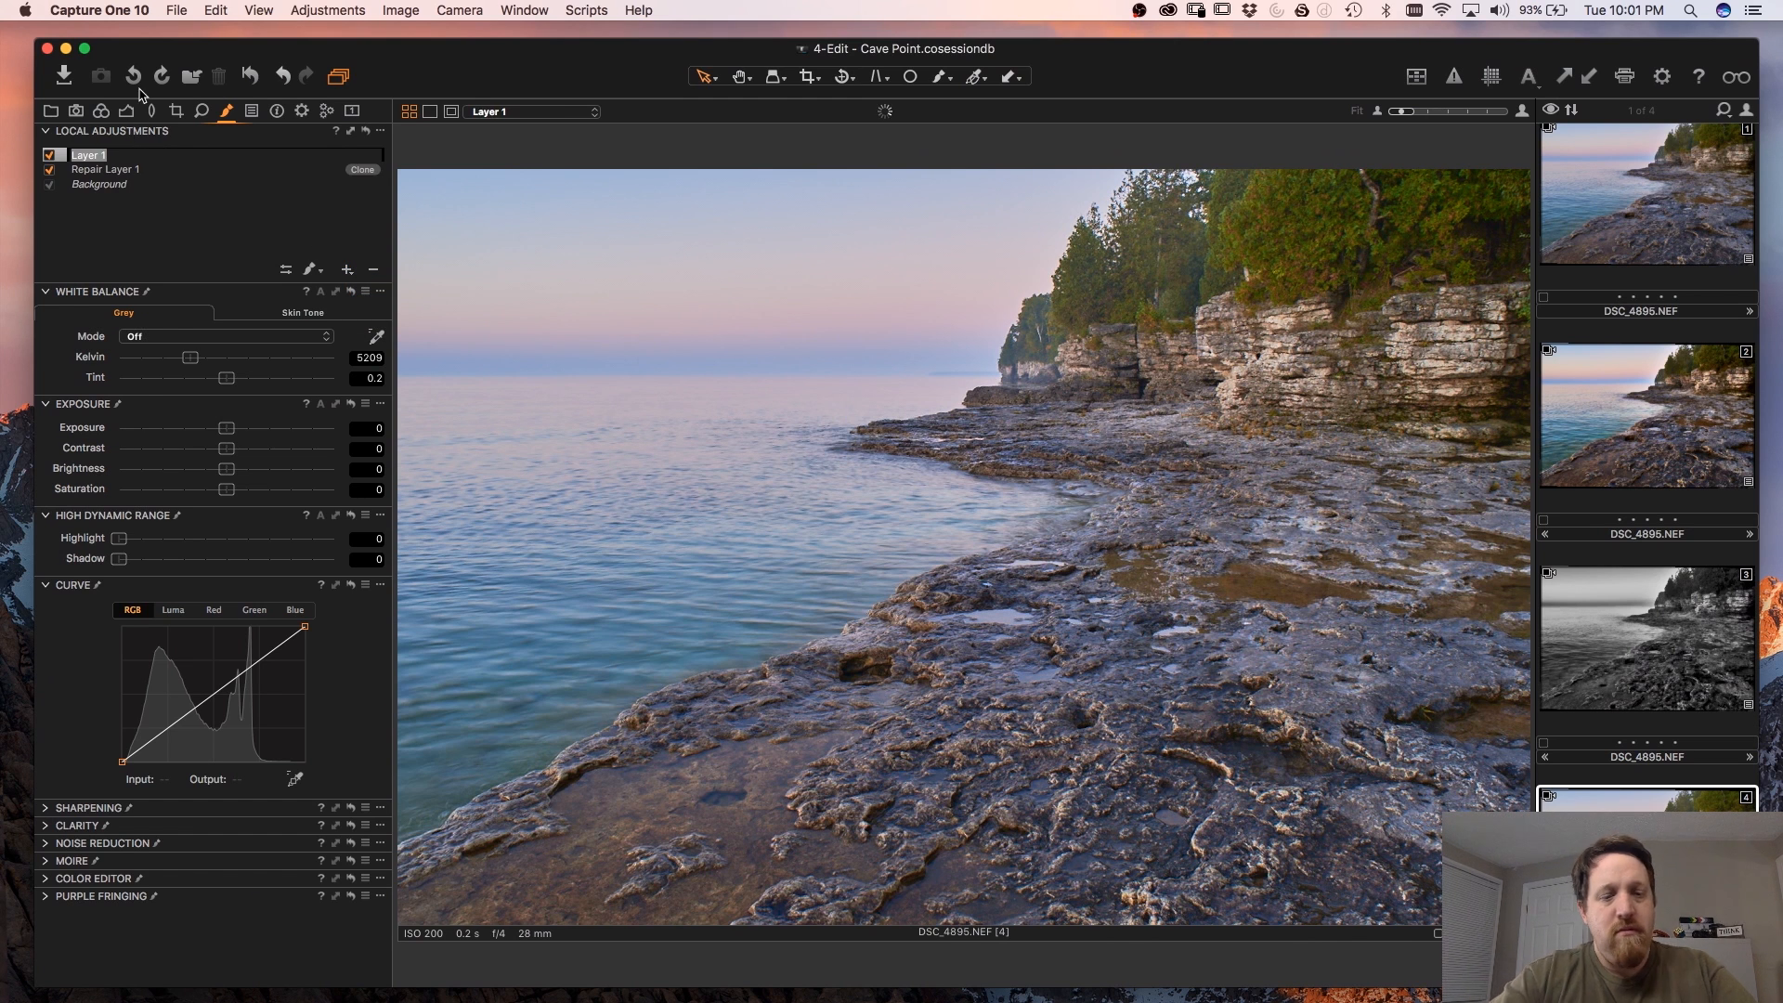
text(c)
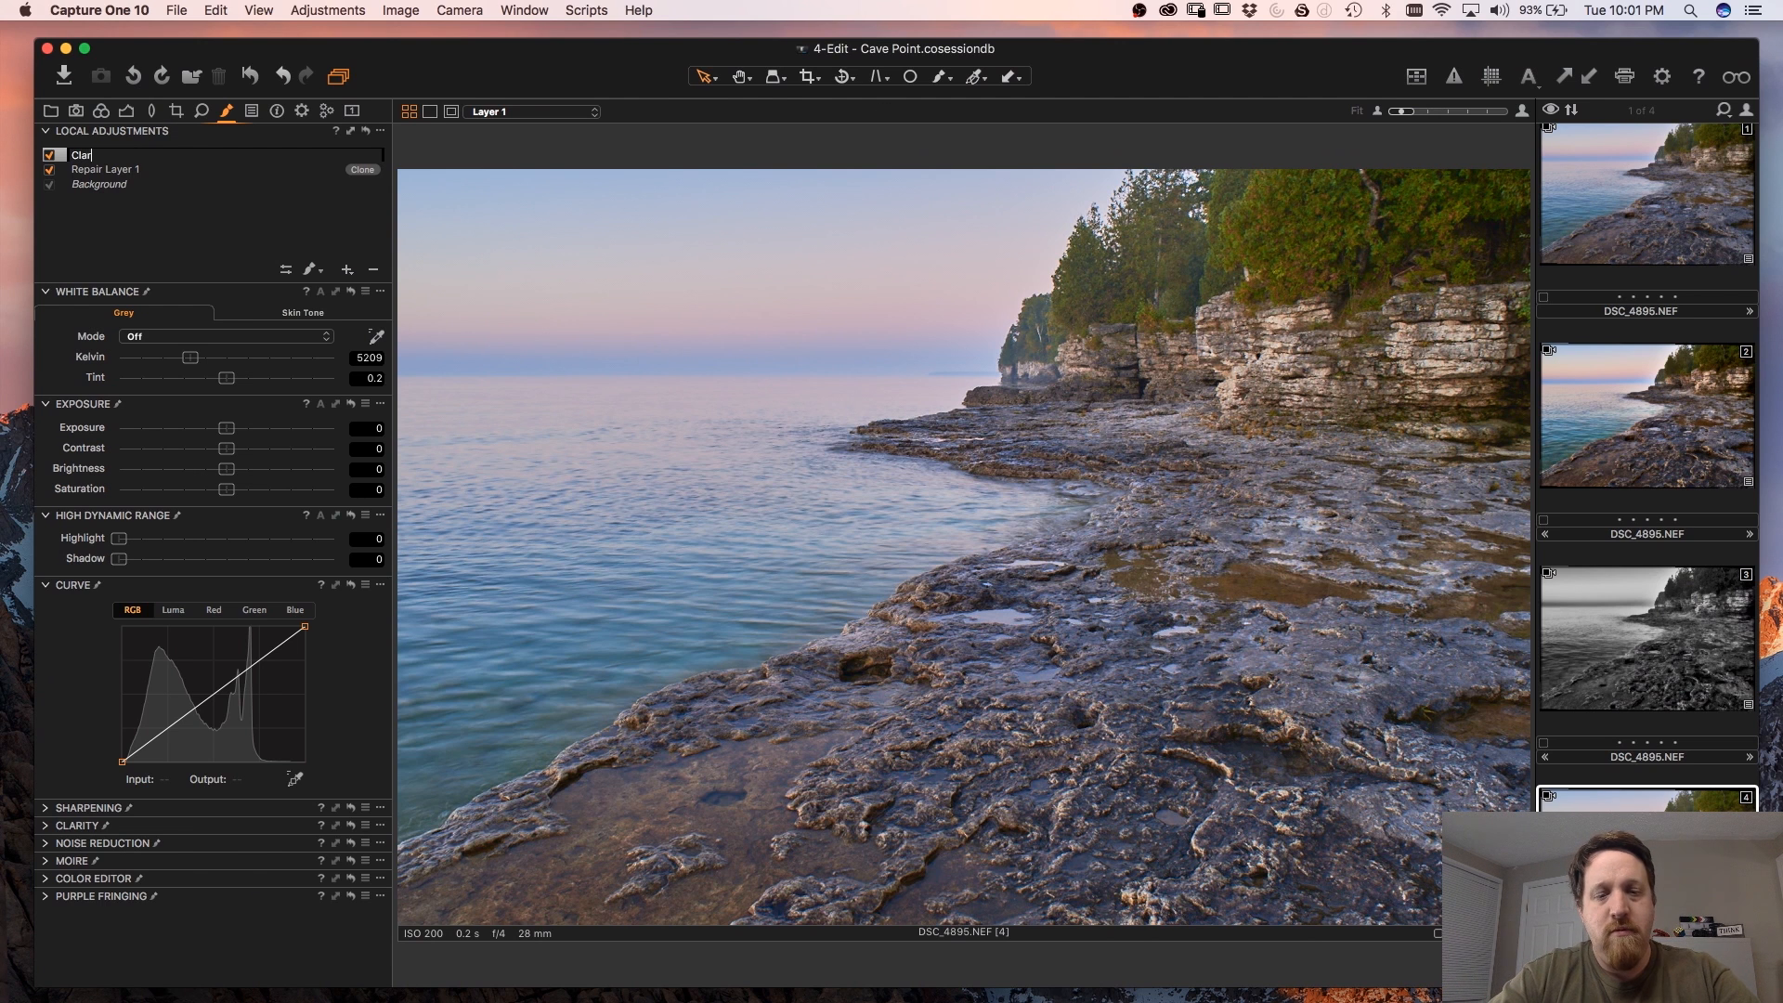
key(Return)
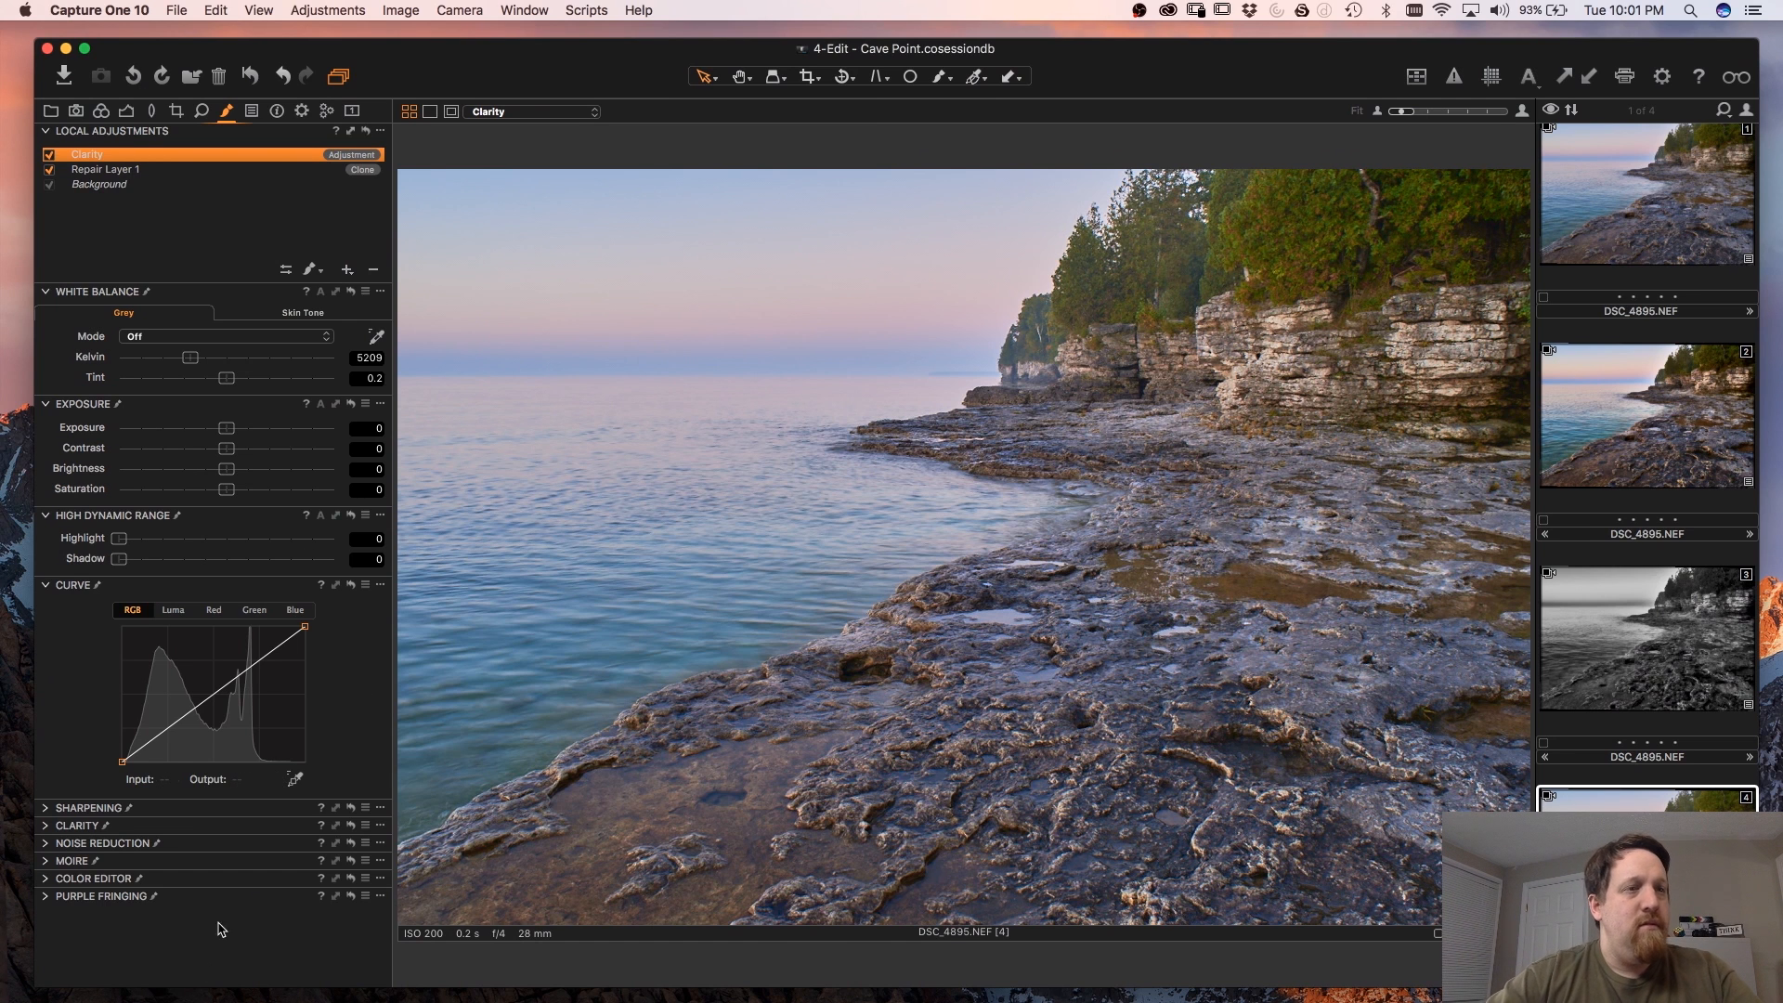
- Set the Clarity layer's clarity and structure to -100 and paint its mask over the sky, distant water, trees and cliff
click(47, 825)
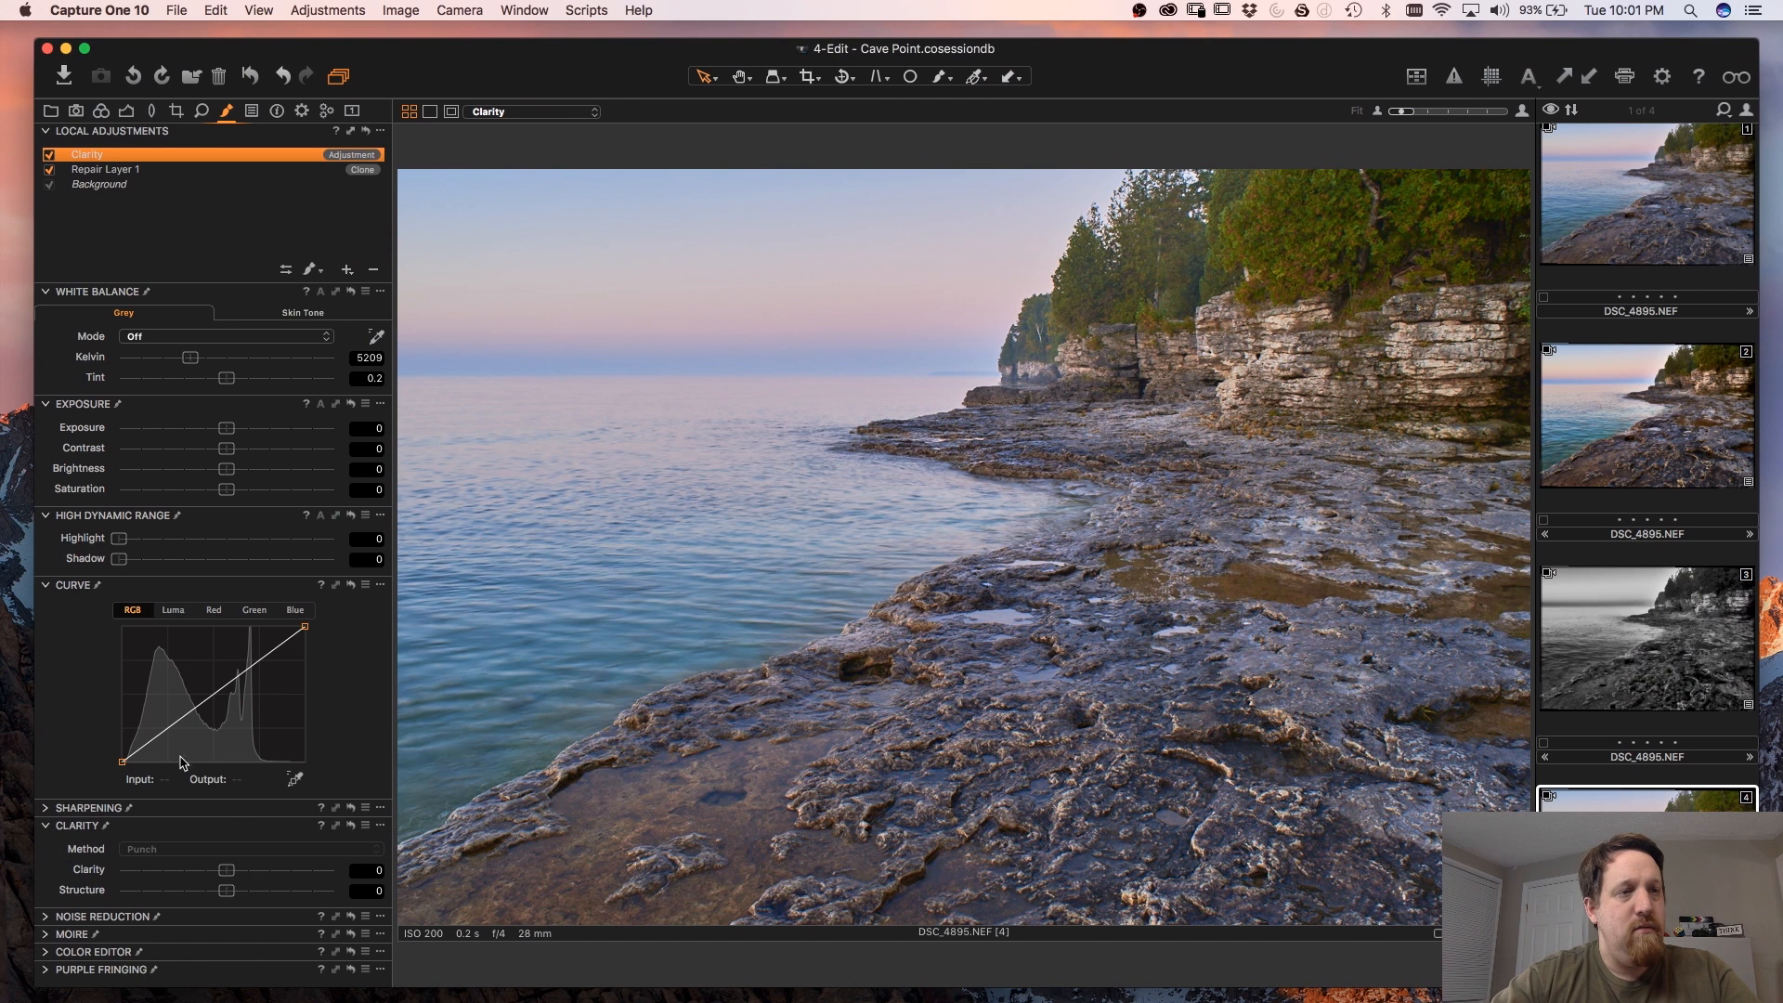
drag(170, 873, 116, 875)
drag(232, 893, 103, 914)
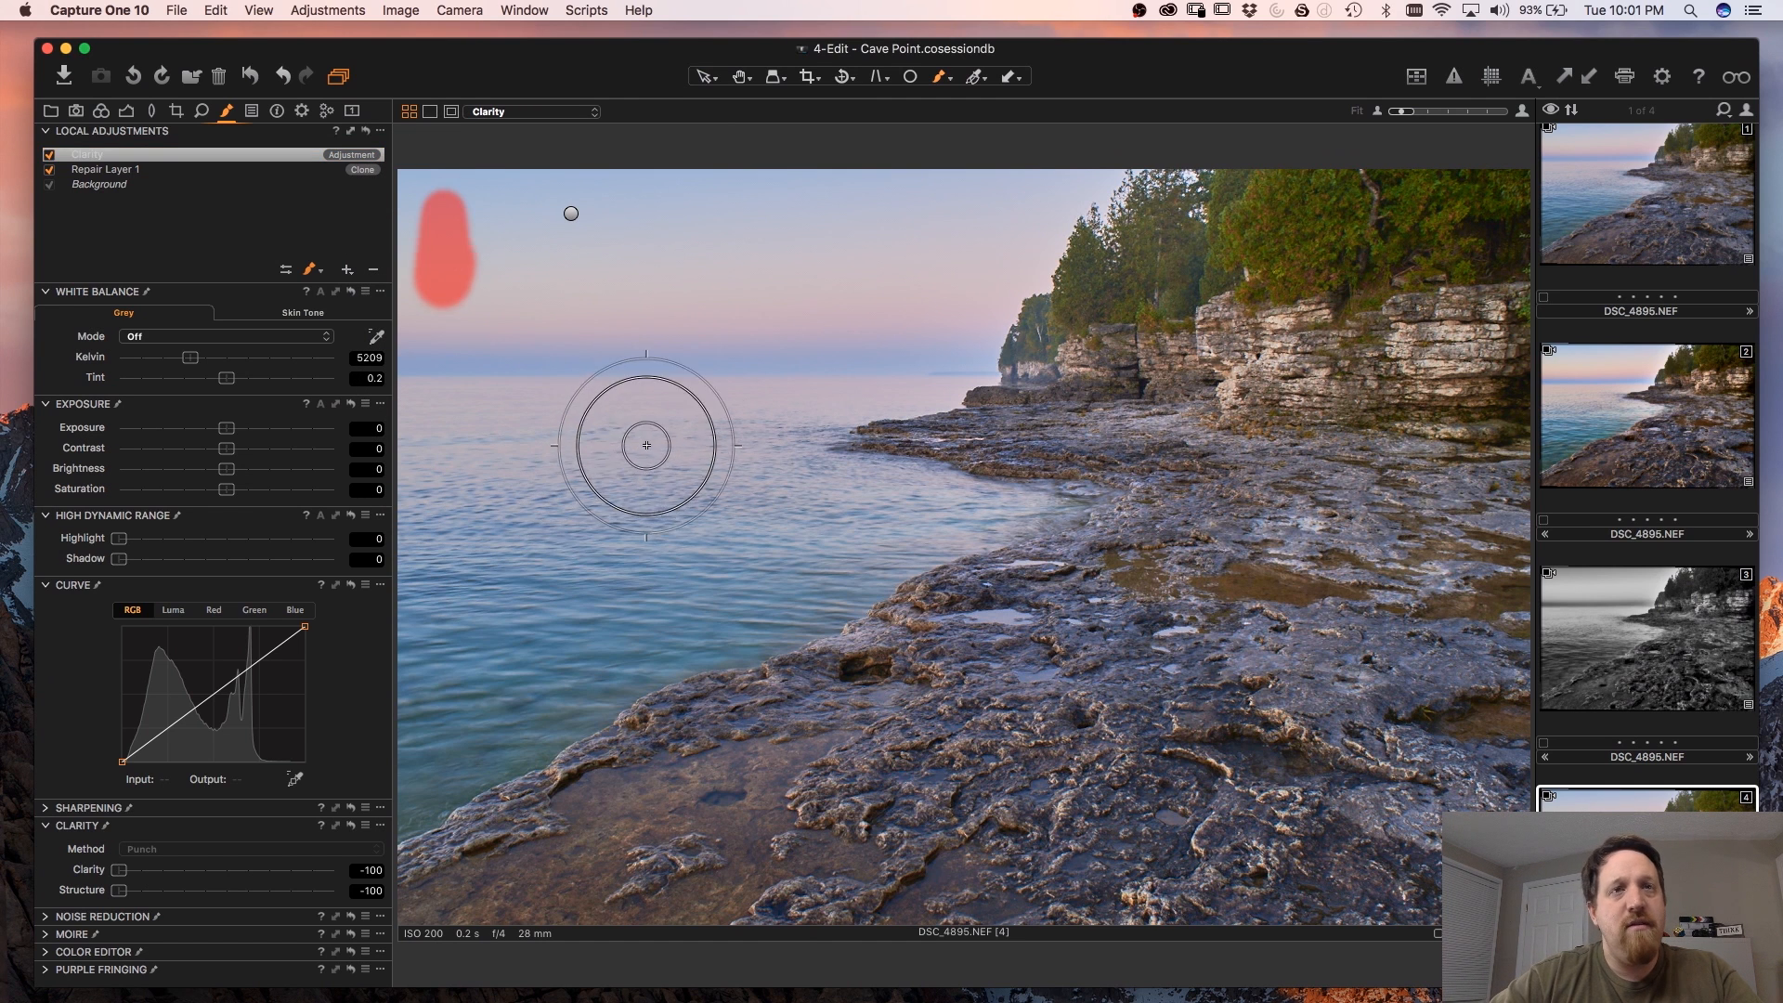
mouse_move(844, 457)
mouse_down()
mouse_move(1103, 441)
mouse_move(1172, 406)
mouse_move(1269, 407)
mouse_move(1395, 350)
mouse_move(1475, 367)
mouse_move(1478, 164)
mouse_move(1484, 222)
mouse_move(1487, 198)
mouse_move(1461, 213)
mouse_move(1420, 181)
mouse_move(1375, 217)
mouse_move(1298, 200)
mouse_move(1291, 174)
mouse_move(1278, 201)
mouse_move(1197, 217)
mouse_move(1116, 318)
mouse_move(1036, 256)
mouse_move(985, 253)
mouse_move(965, 309)
mouse_move(1159, 229)
mouse_move(1178, 256)
mouse_move(1023, 275)
mouse_move(1017, 347)
mouse_move(993, 258)
mouse_move(931, 267)
mouse_move(848, 357)
mouse_move(758, 229)
mouse_move(718, 302)
mouse_move(672, 277)
mouse_move(592, 362)
mouse_move(576, 303)
mouse_move(529, 340)
mouse_move(510, 316)
mouse_move(505, 191)
mouse_move(480, 183)
mouse_move(456, 307)
mouse_move(440, 216)
mouse_move(414, 191)
mouse_move(414, 499)
mouse_move(437, 369)
mouse_move(507, 196)
mouse_move(616, 130)
mouse_move(664, 166)
mouse_move(599, 198)
mouse_move(840, 143)
mouse_move(975, 139)
mouse_up()
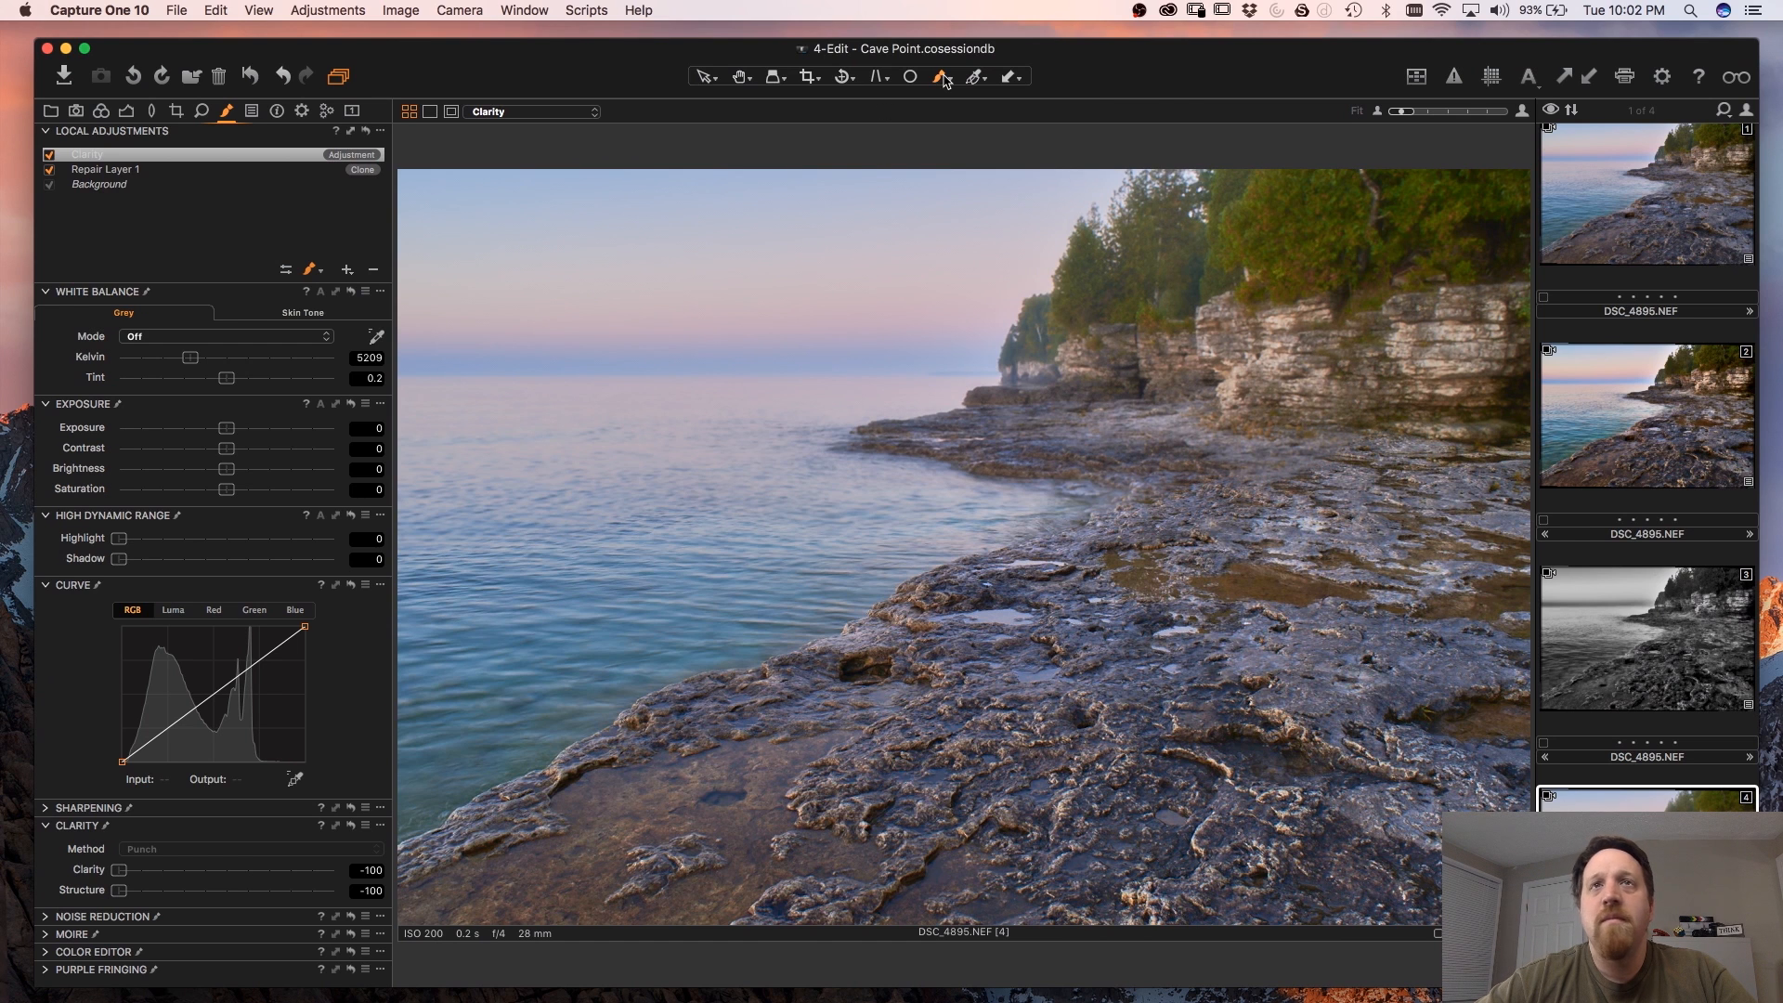
- Touch up the Clarity layer's mask around the trees and cliff with Erase Mask and check its coverage with the mask overlay
click(945, 81)
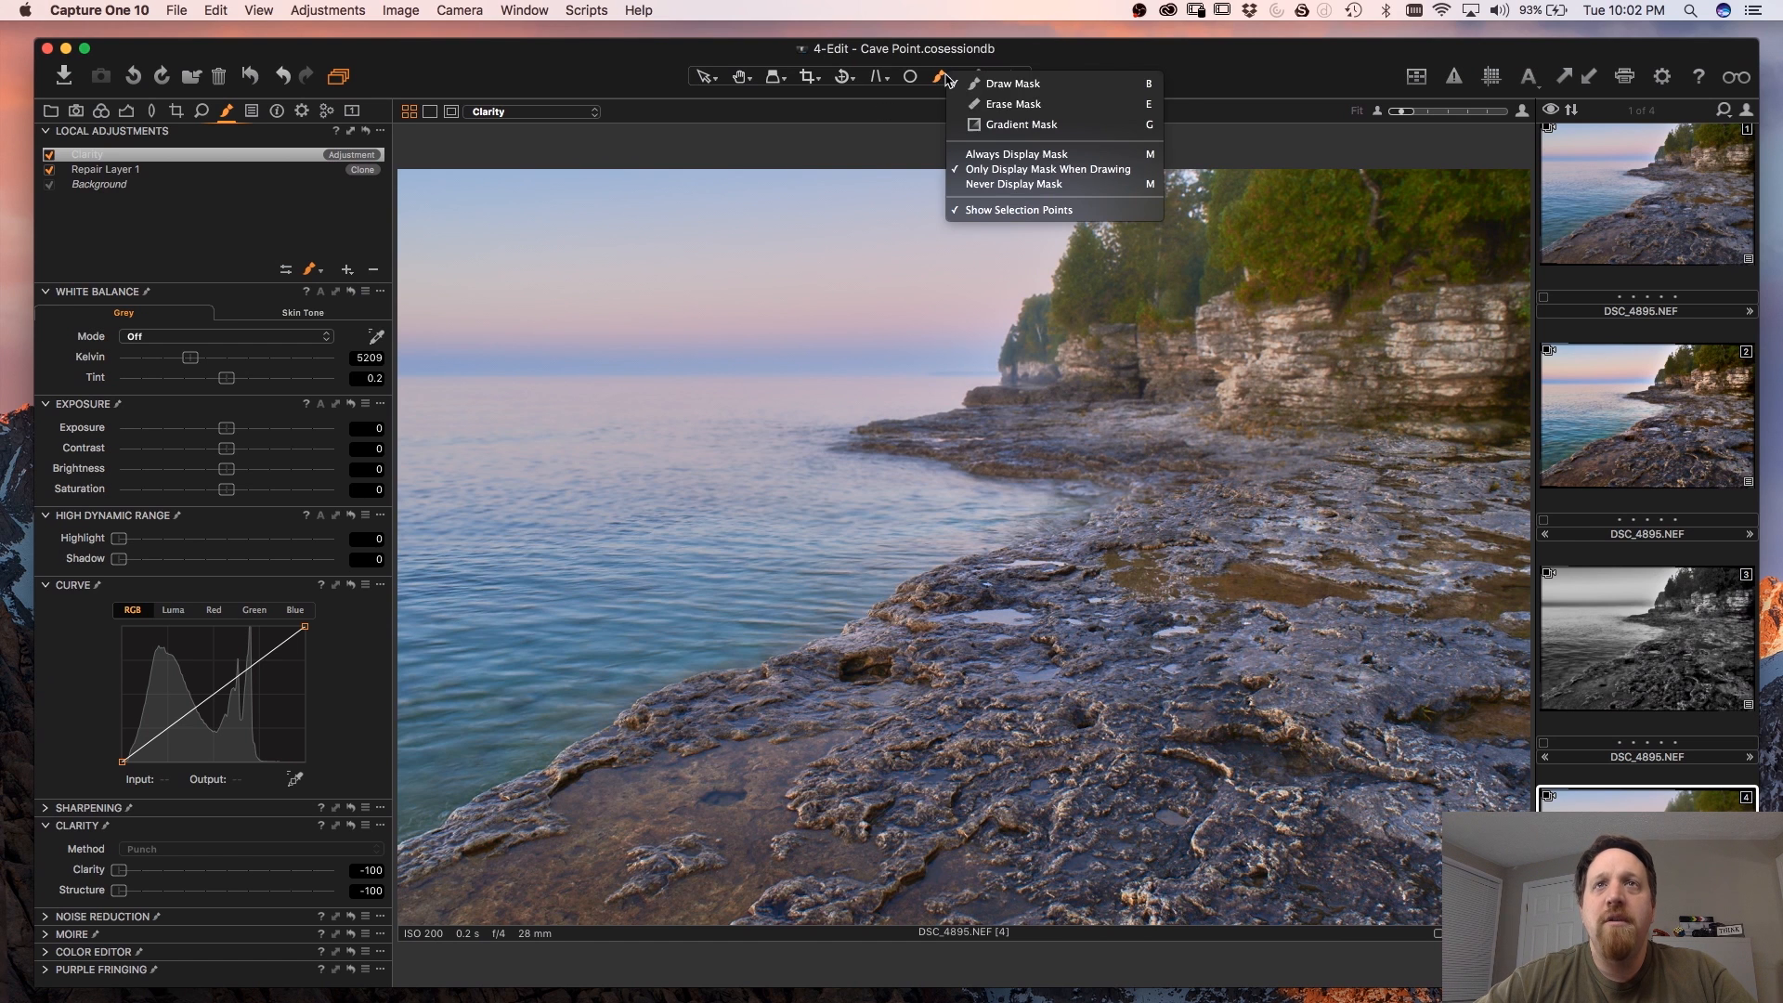
click(989, 104)
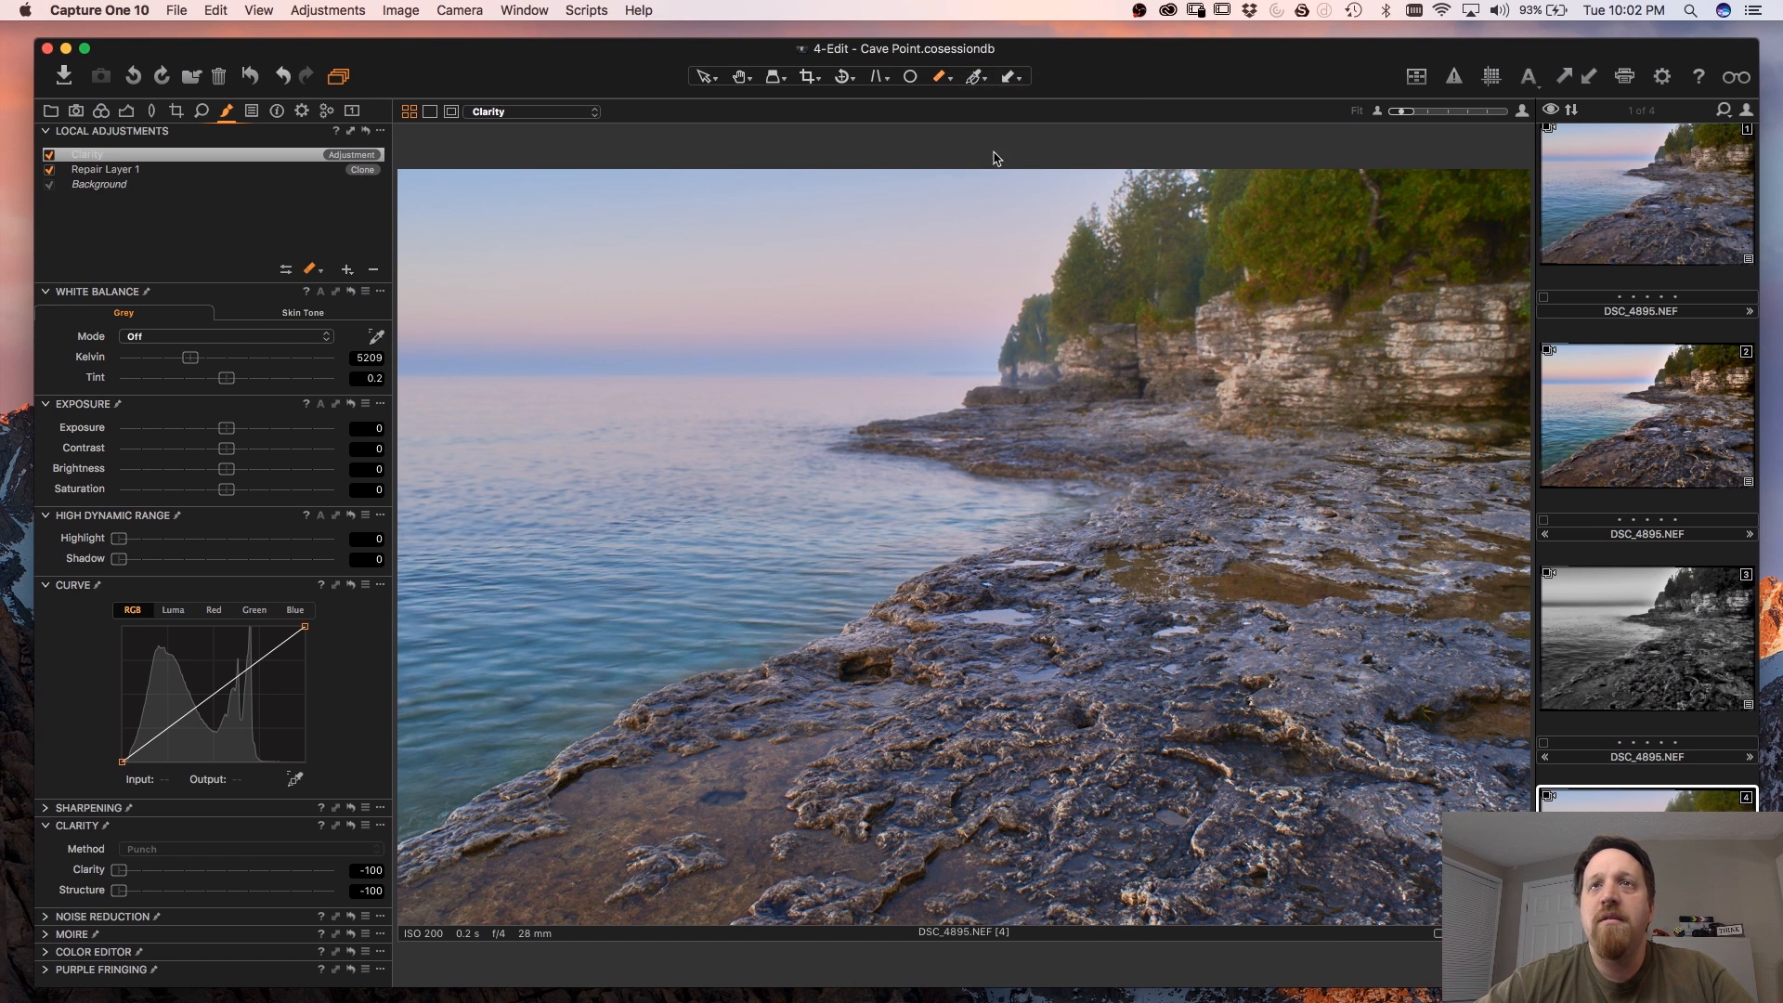
right_click(1160, 445)
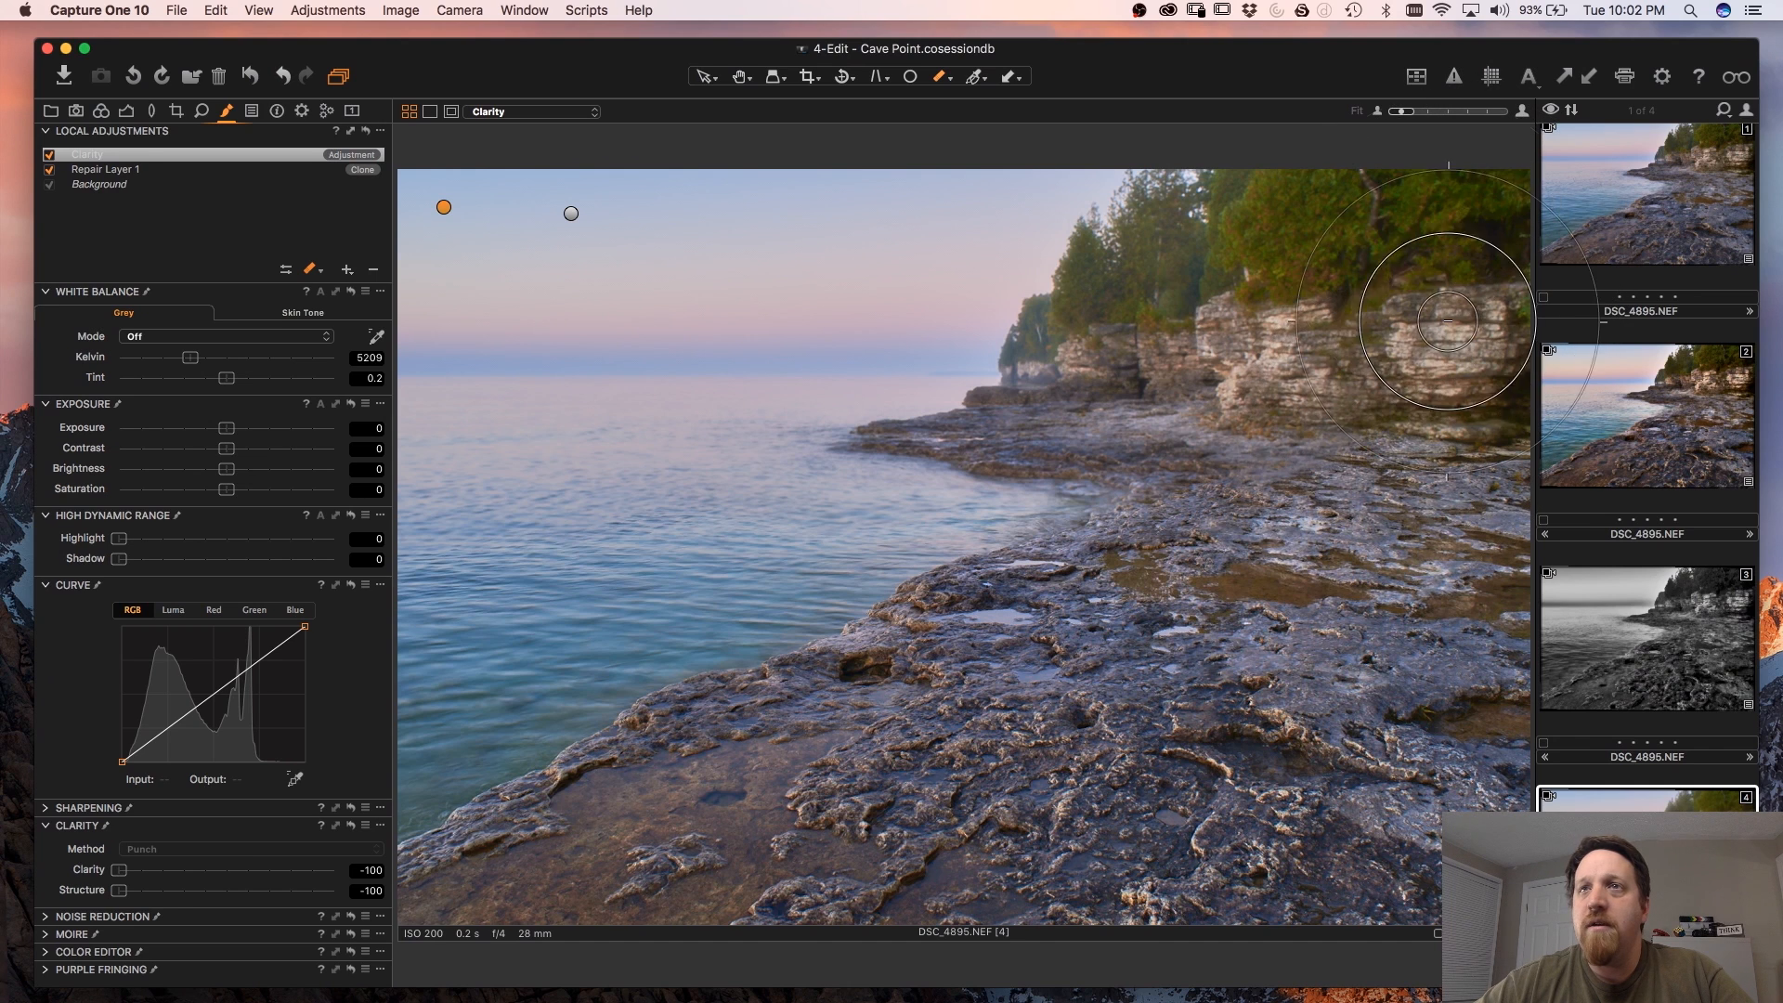
key(m)
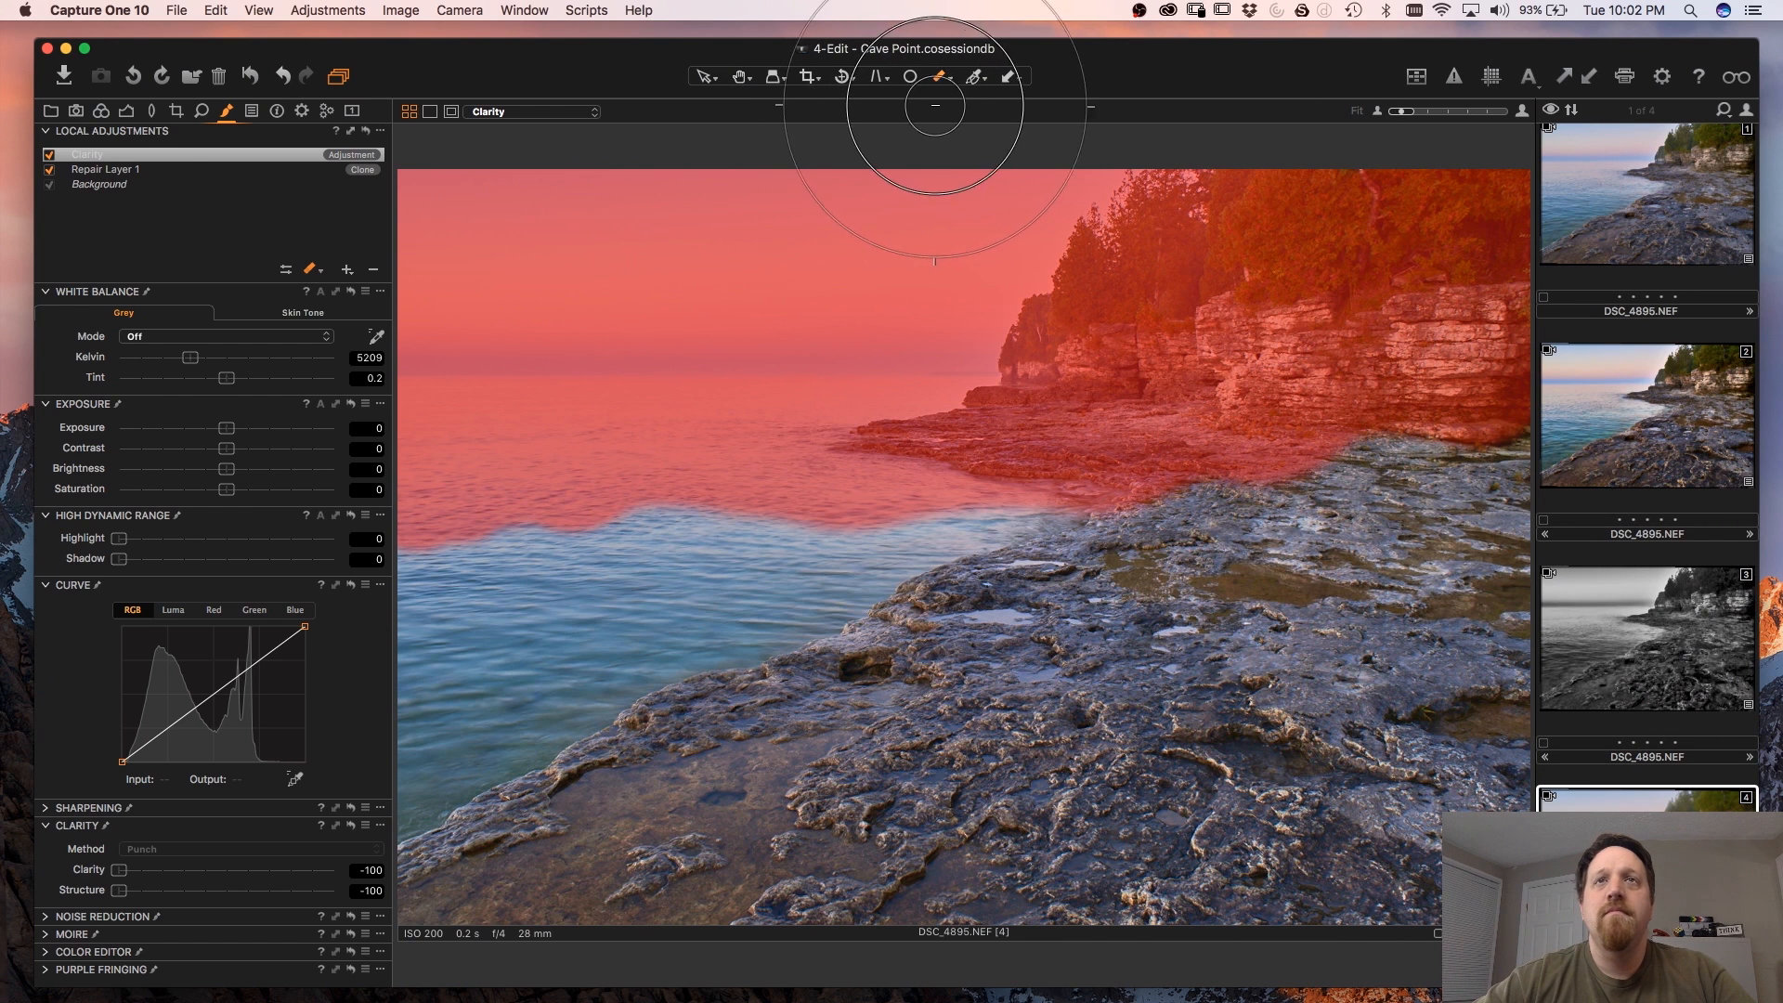
click(704, 77)
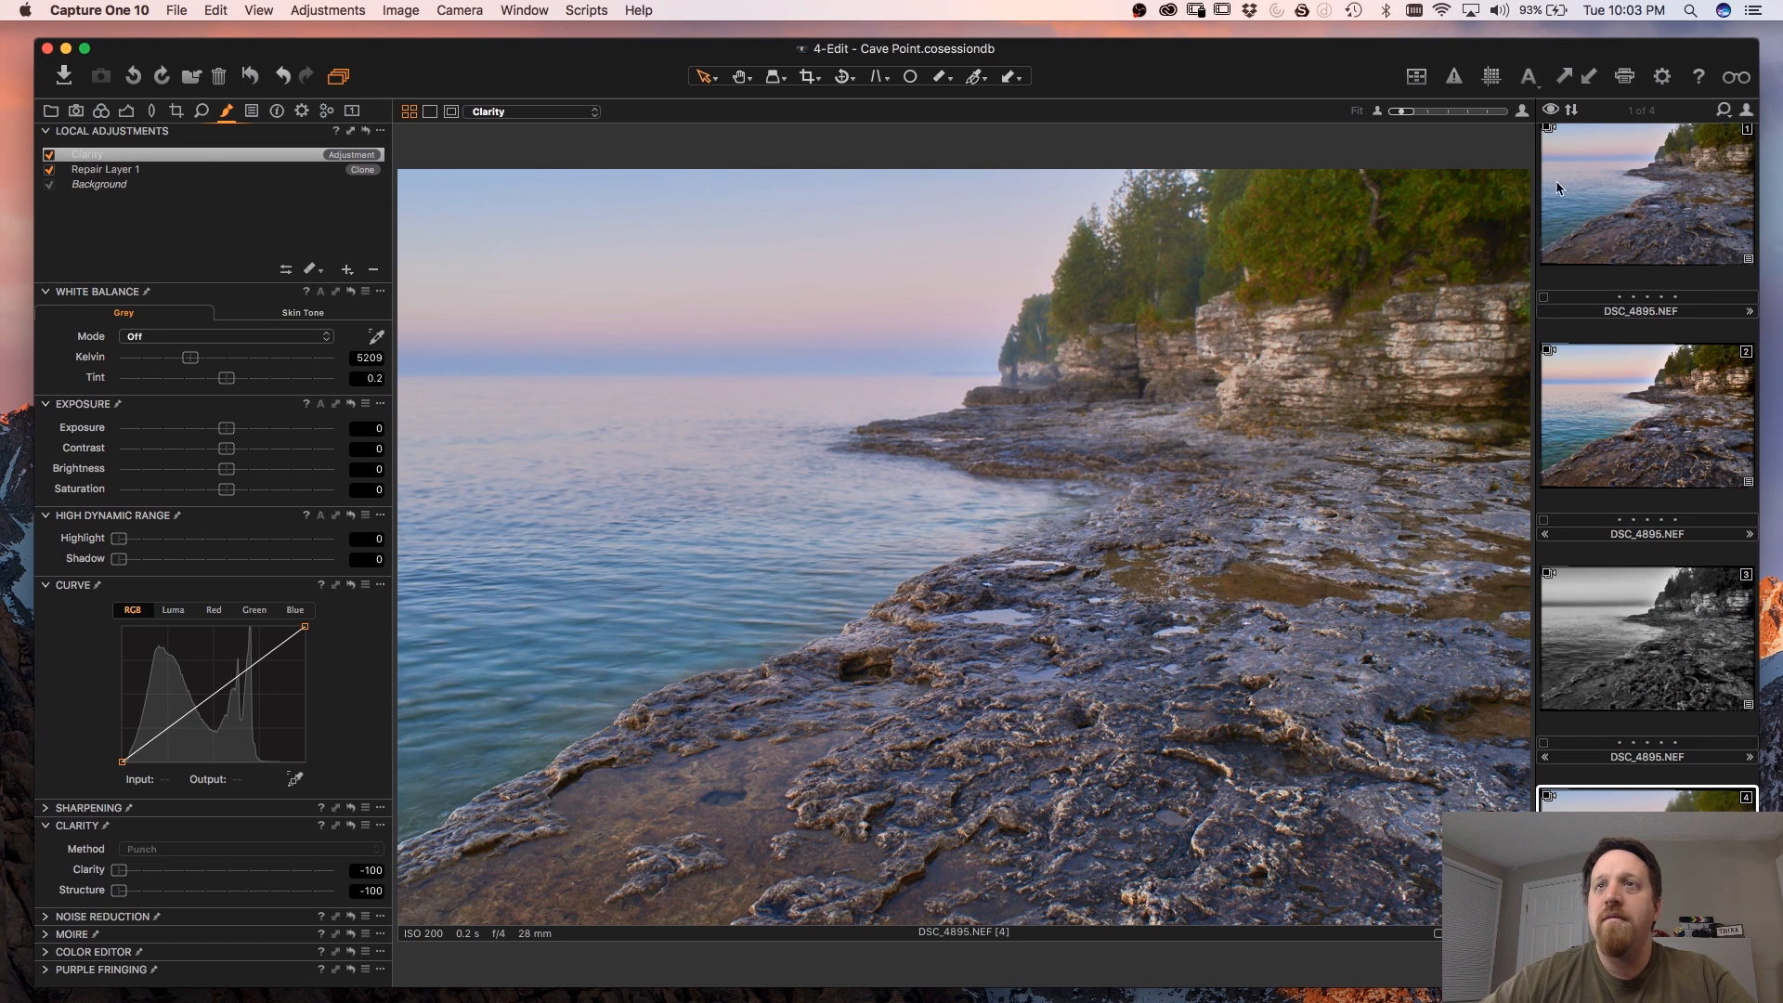
- Set the background layer's contrast to -7 and its exposure to 0.24
click(213, 184)
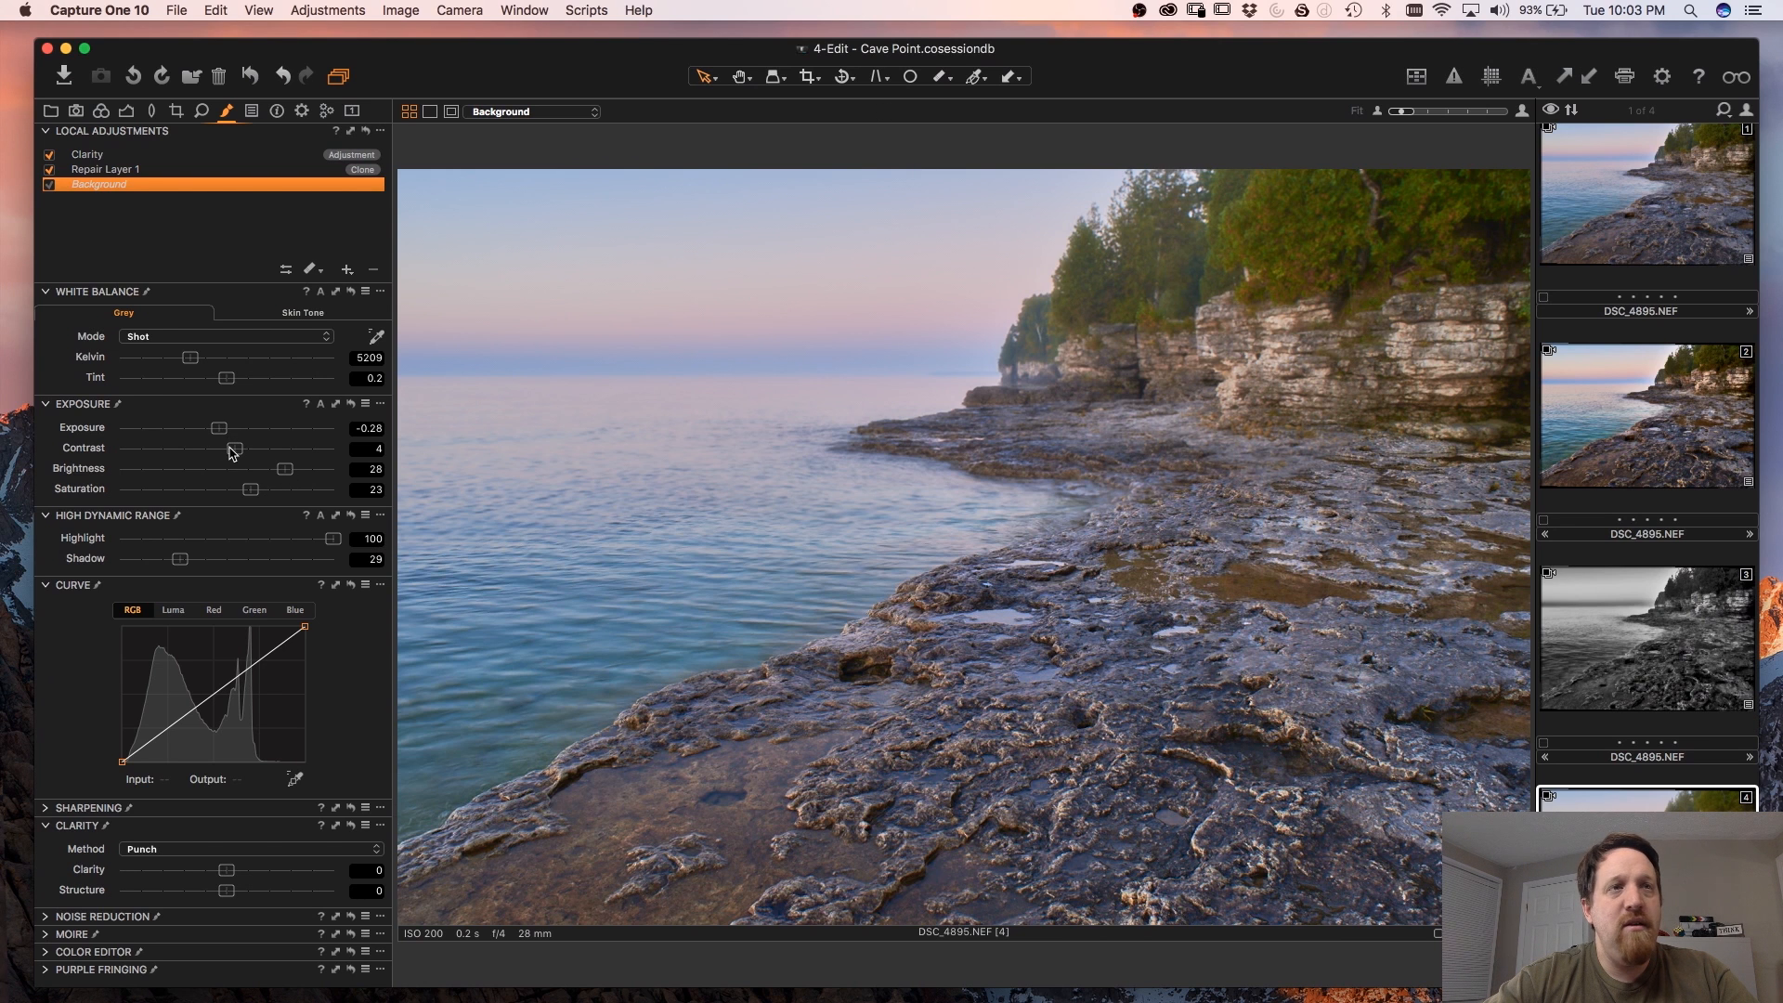
drag(232, 448, 210, 462)
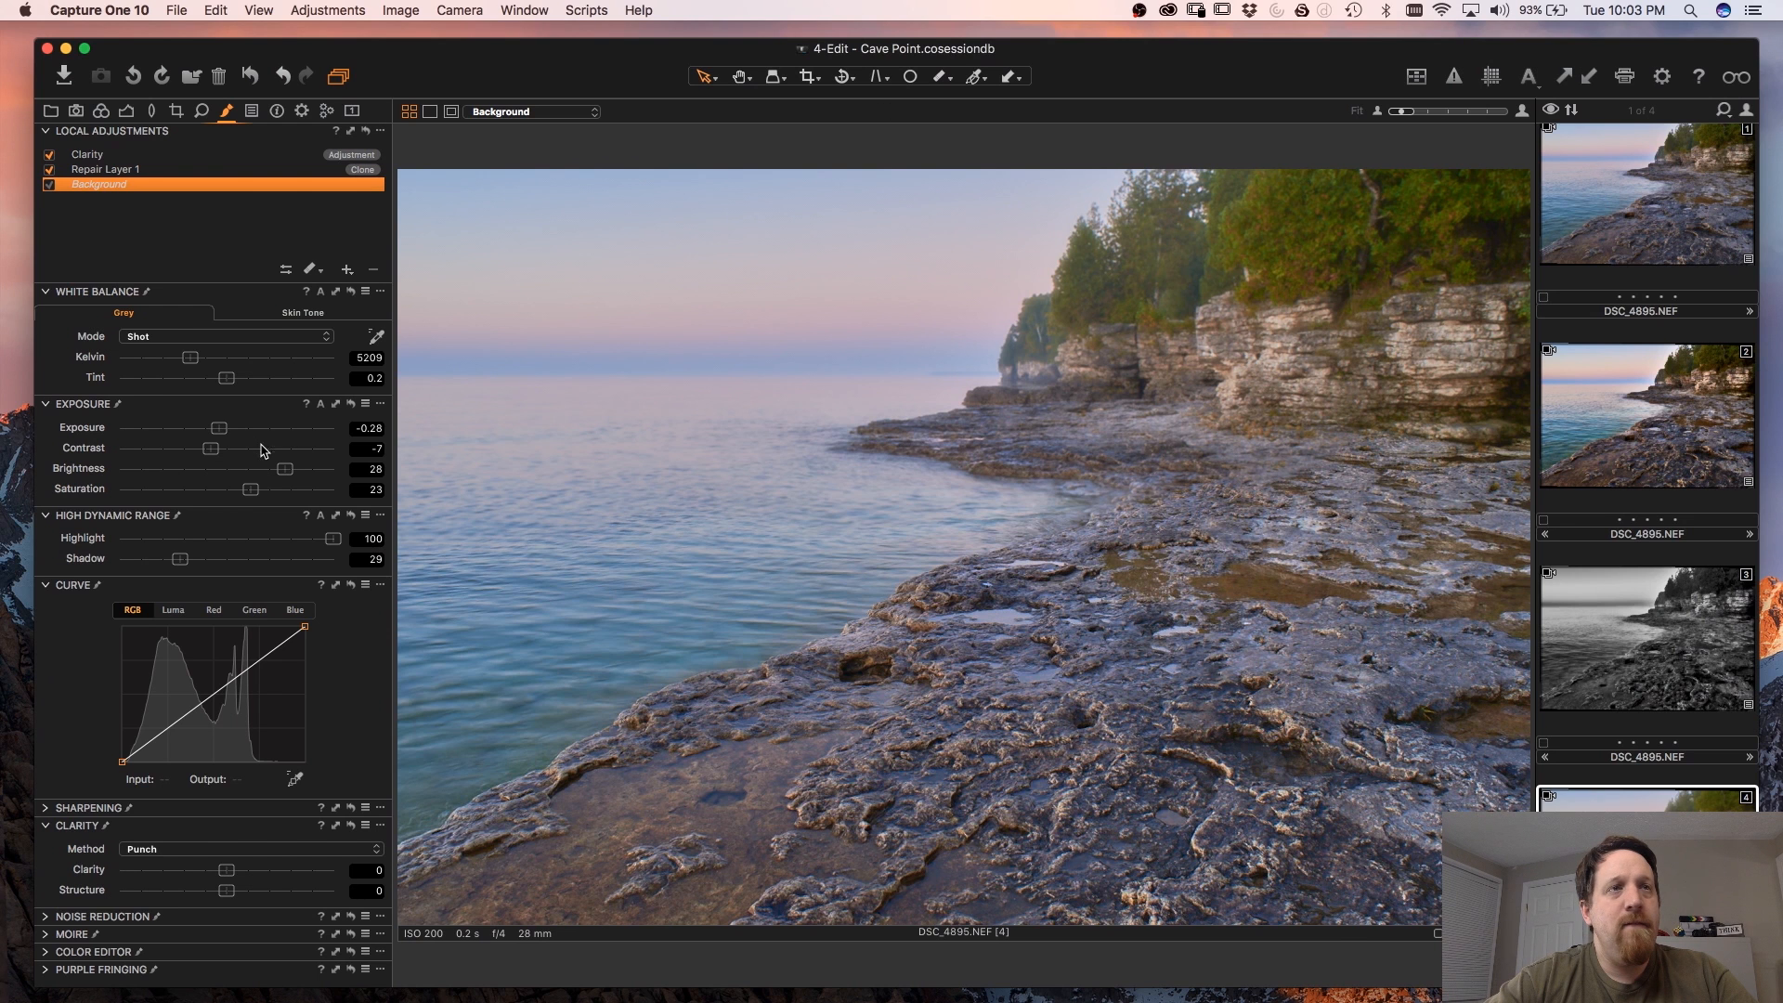
drag(220, 429, 215, 435)
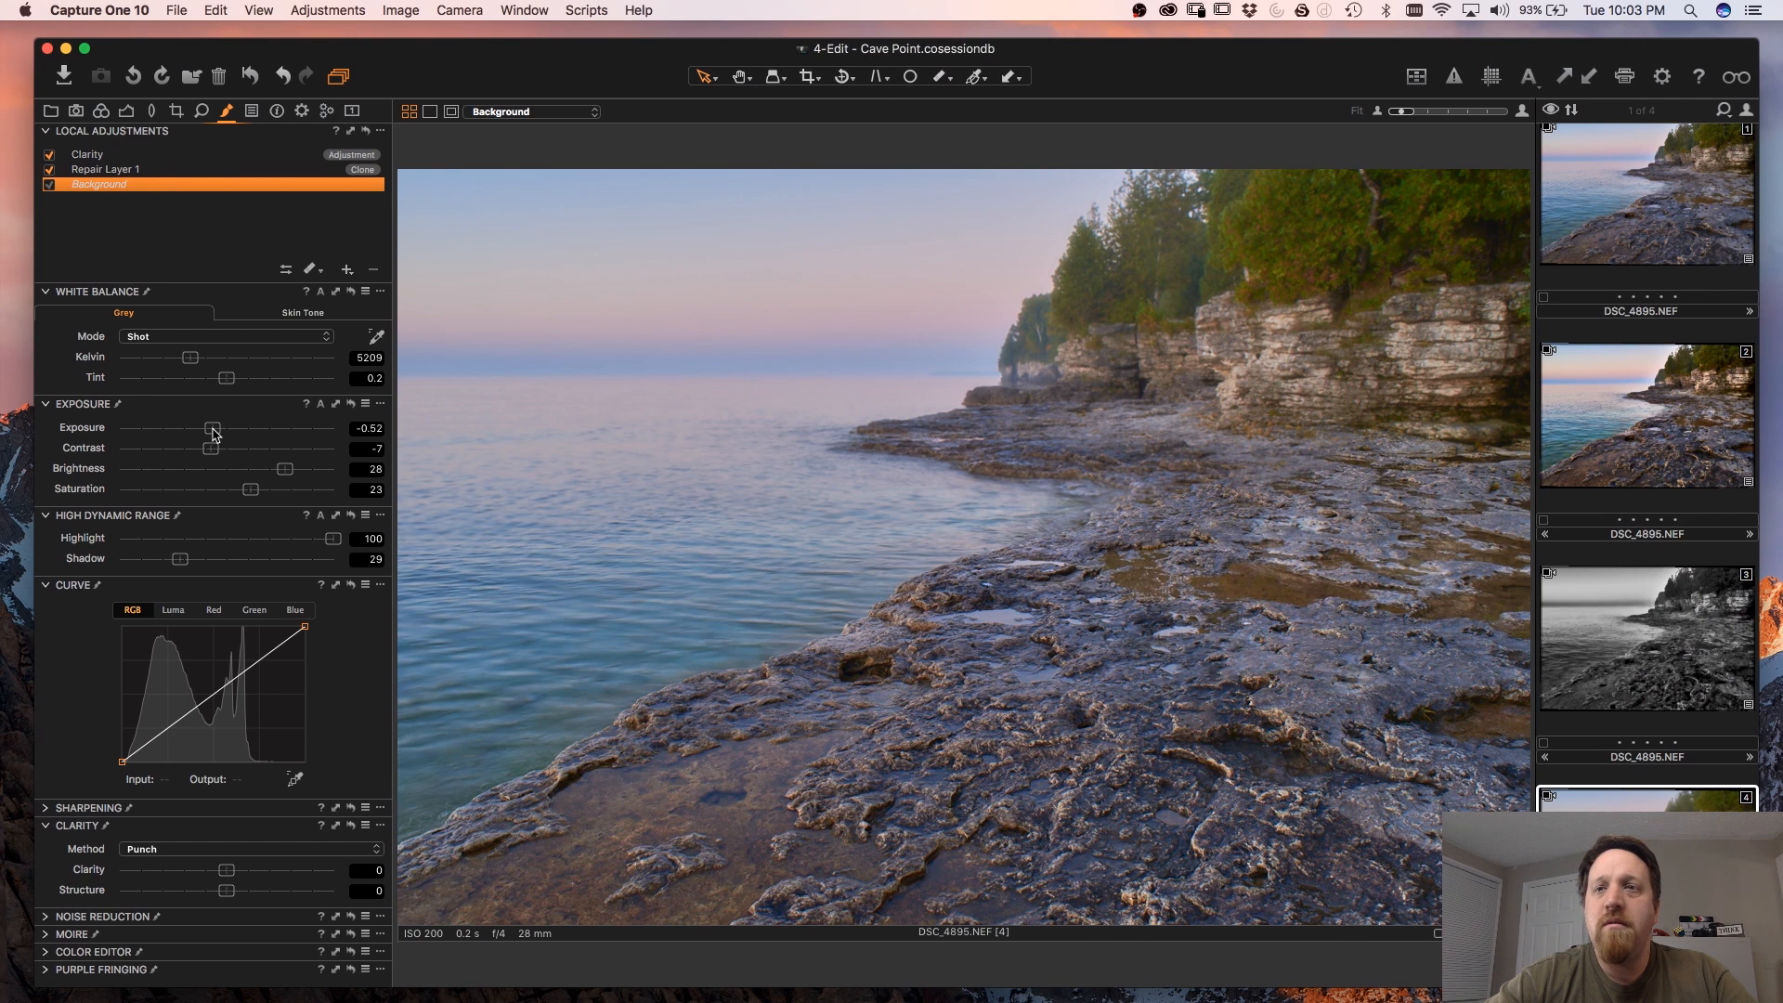
drag(213, 432, 236, 435)
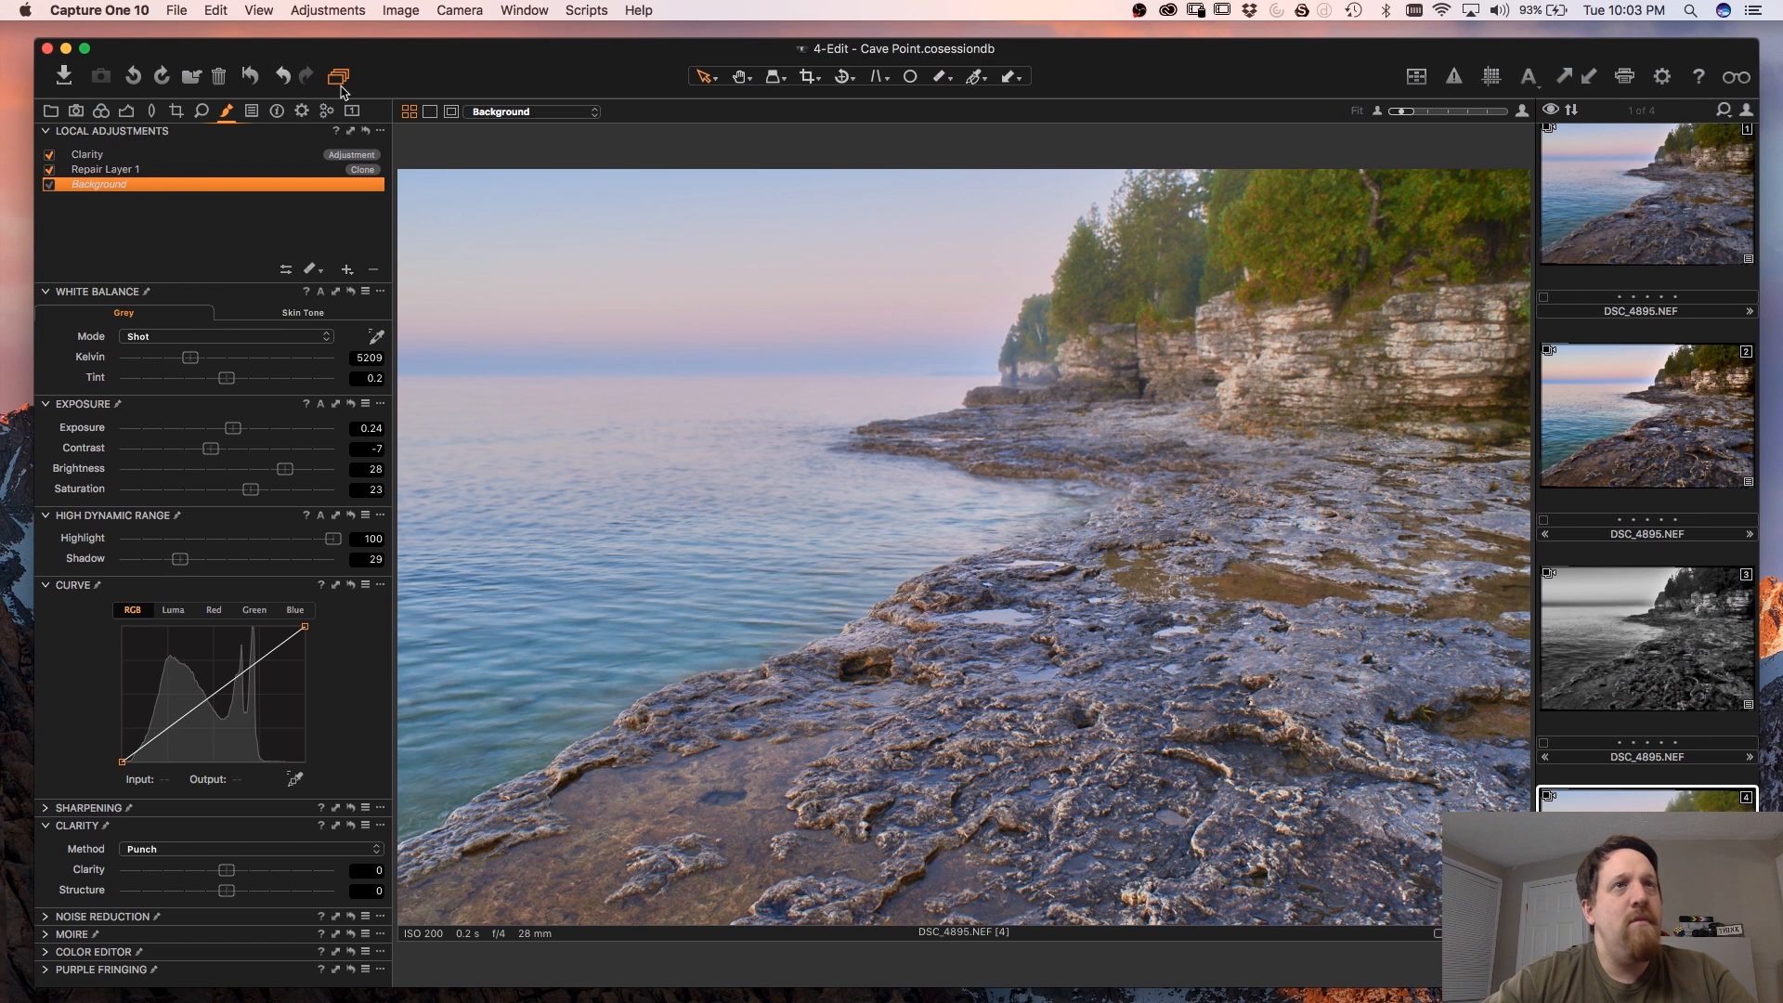
- Set the fourth variant's dark input level to 12 in the RGB levels
click(354, 113)
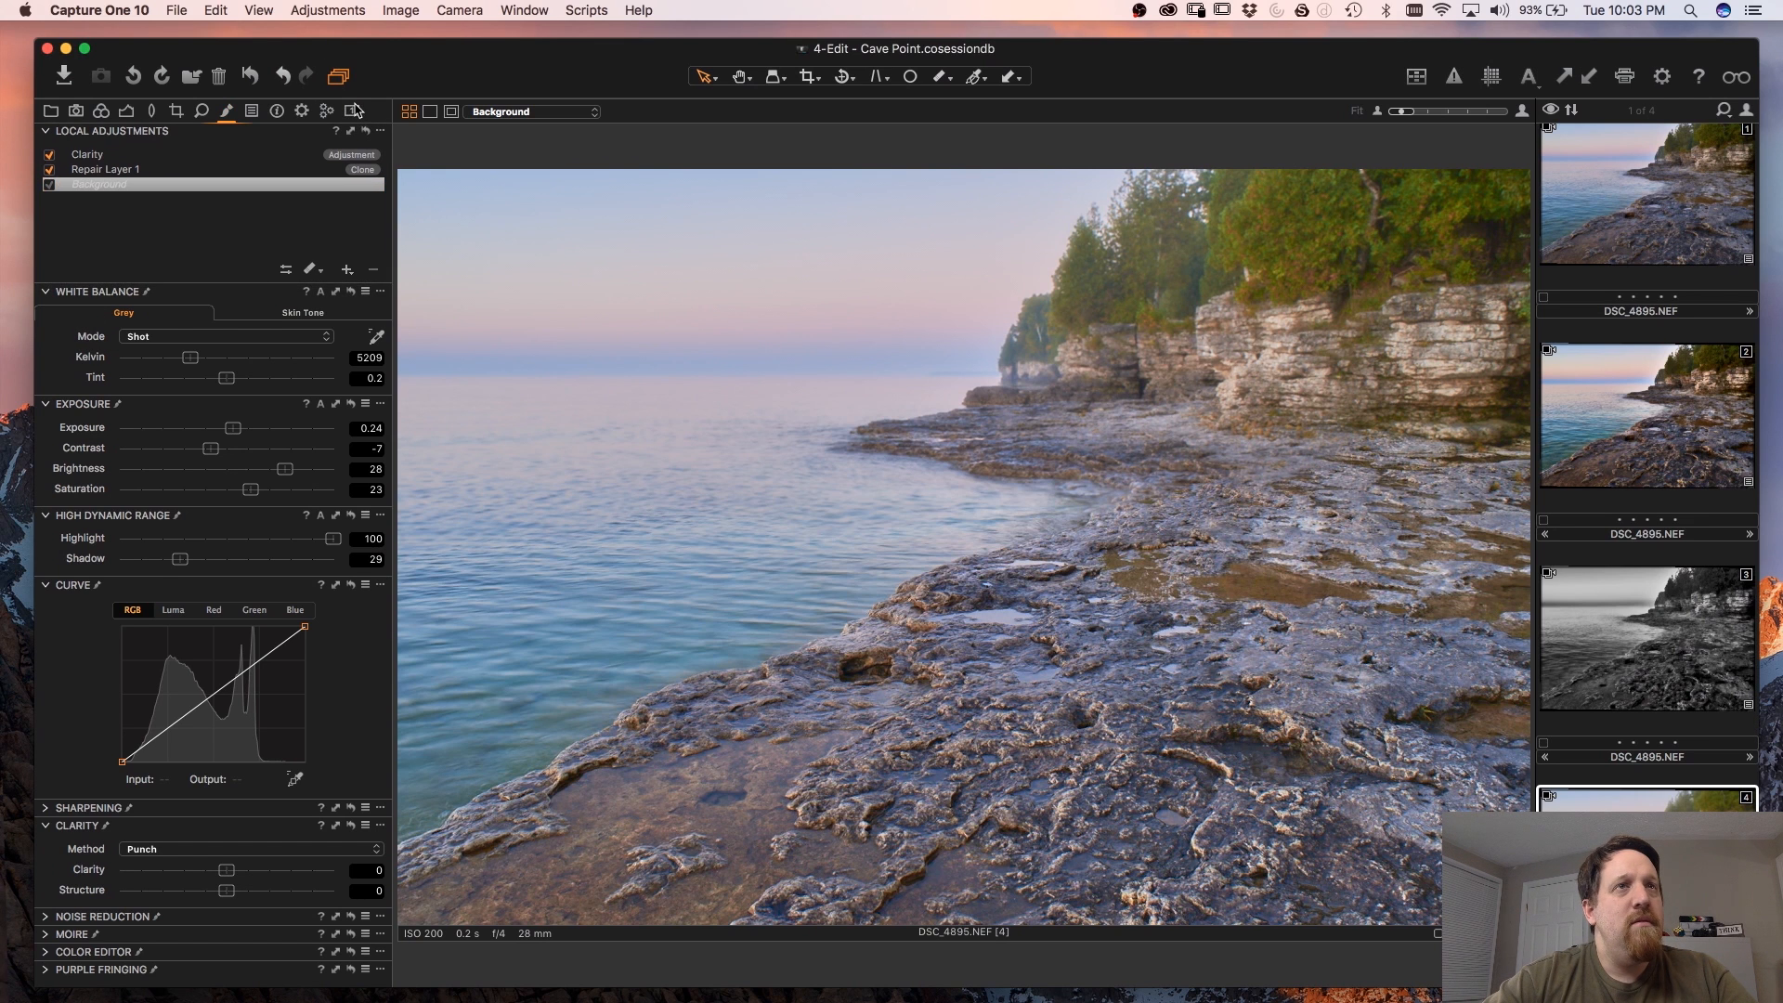
click(354, 113)
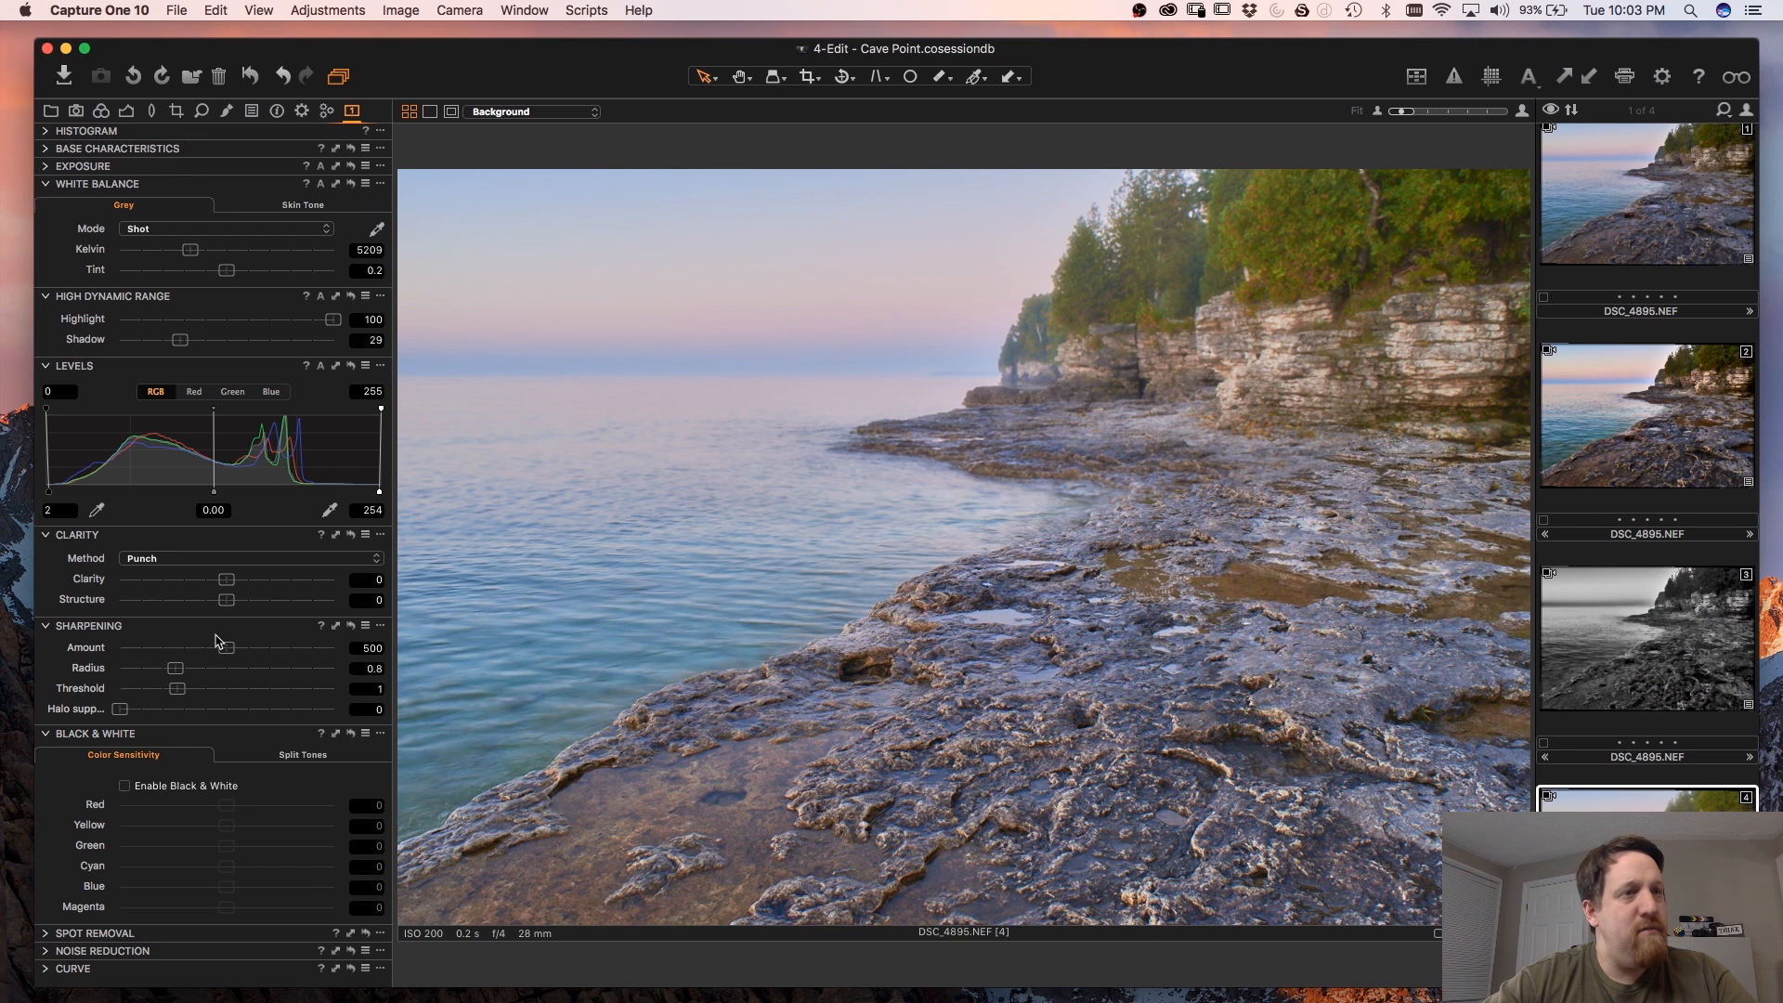
drag(50, 491, 61, 492)
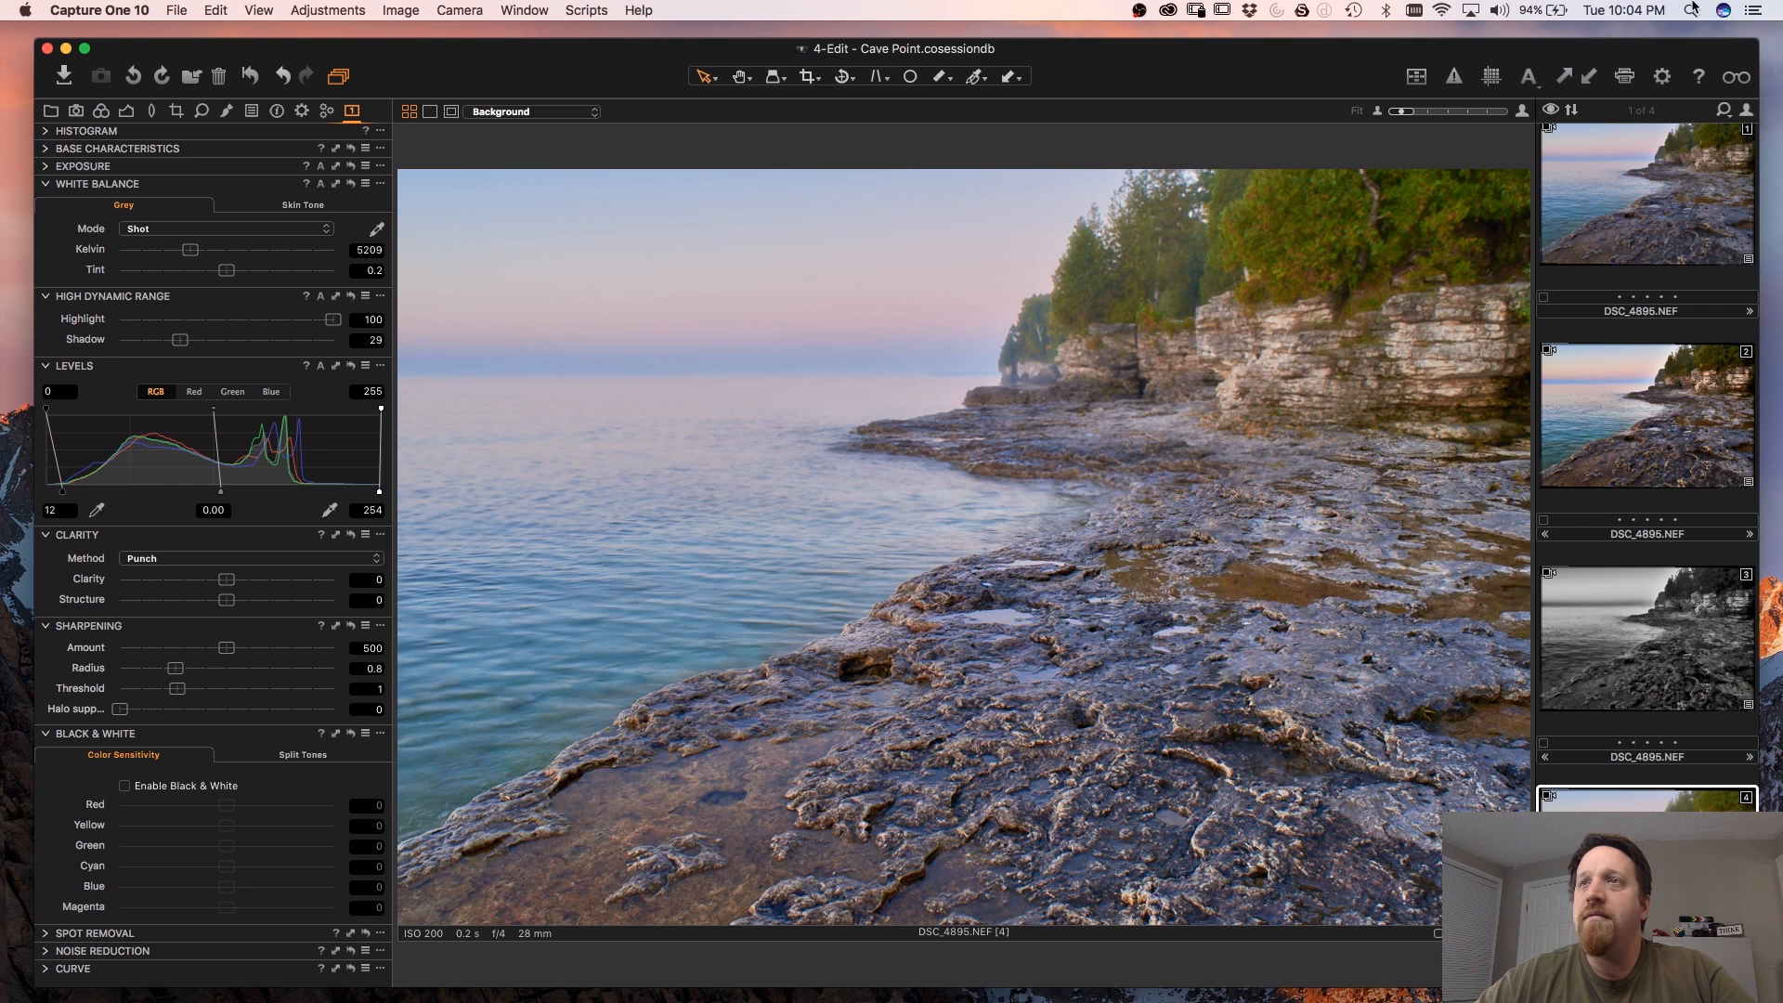
- Compare the four variants of the shoreline photo one after another, ending on the softened fourth one
click(1658, 215)
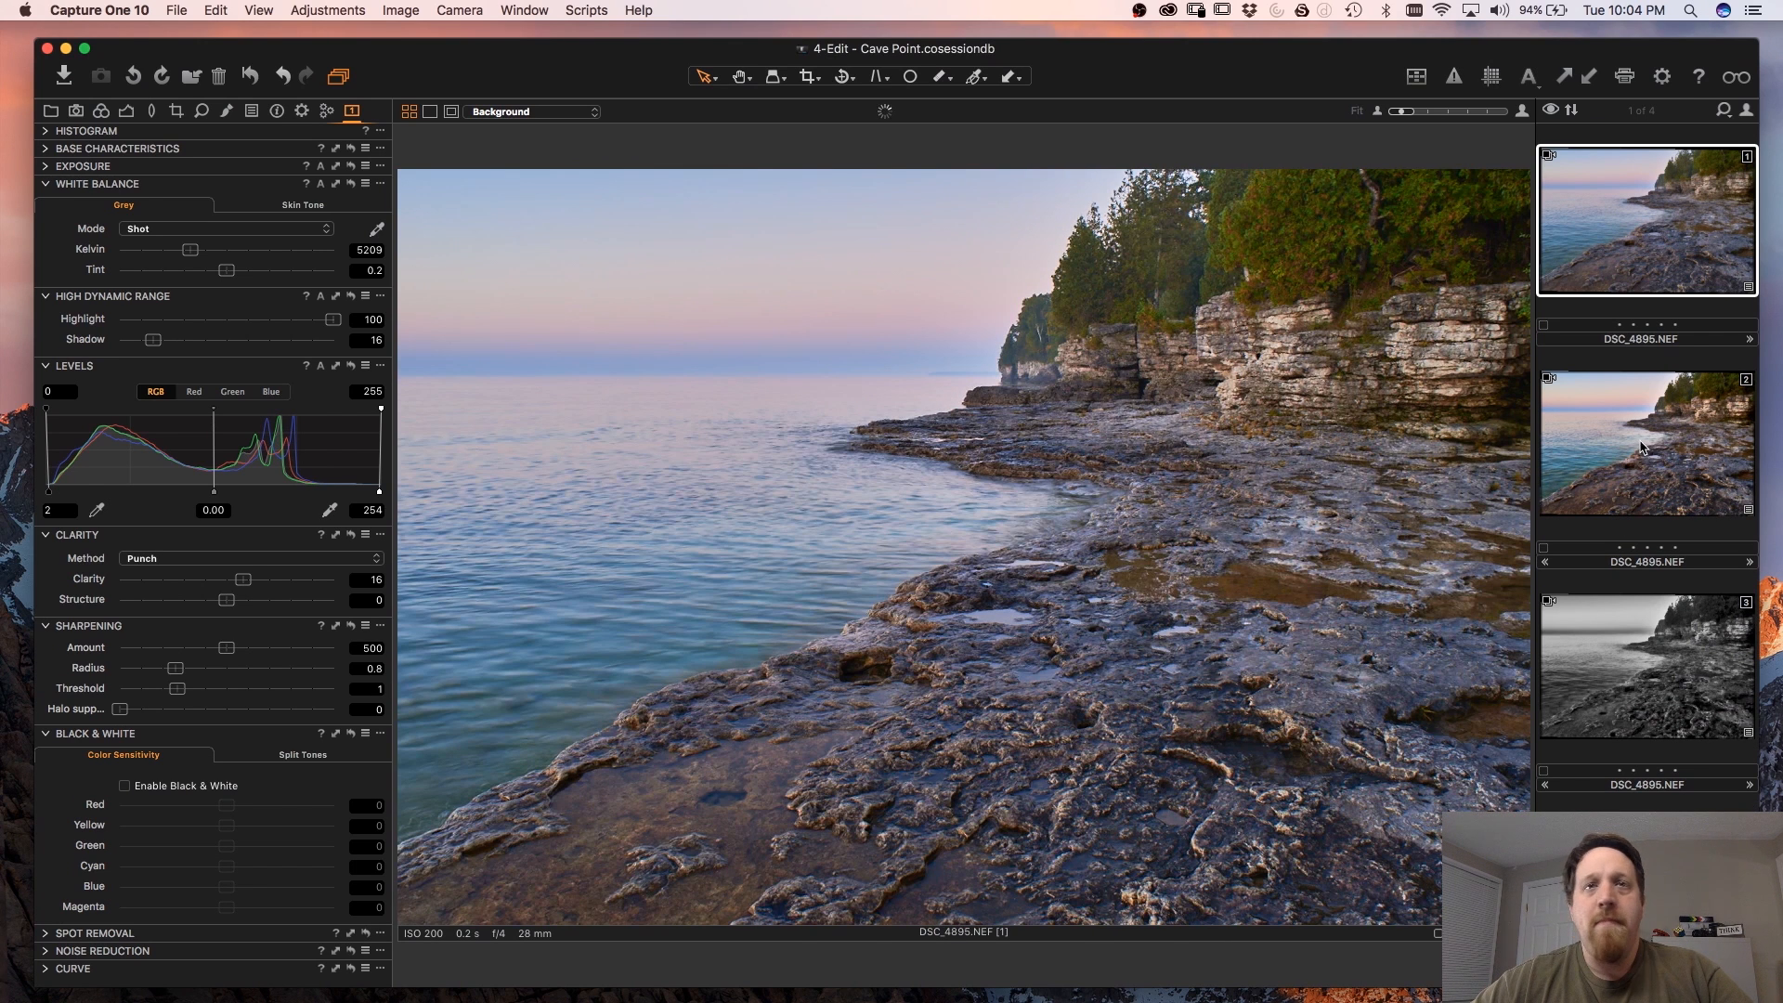
key(Down)
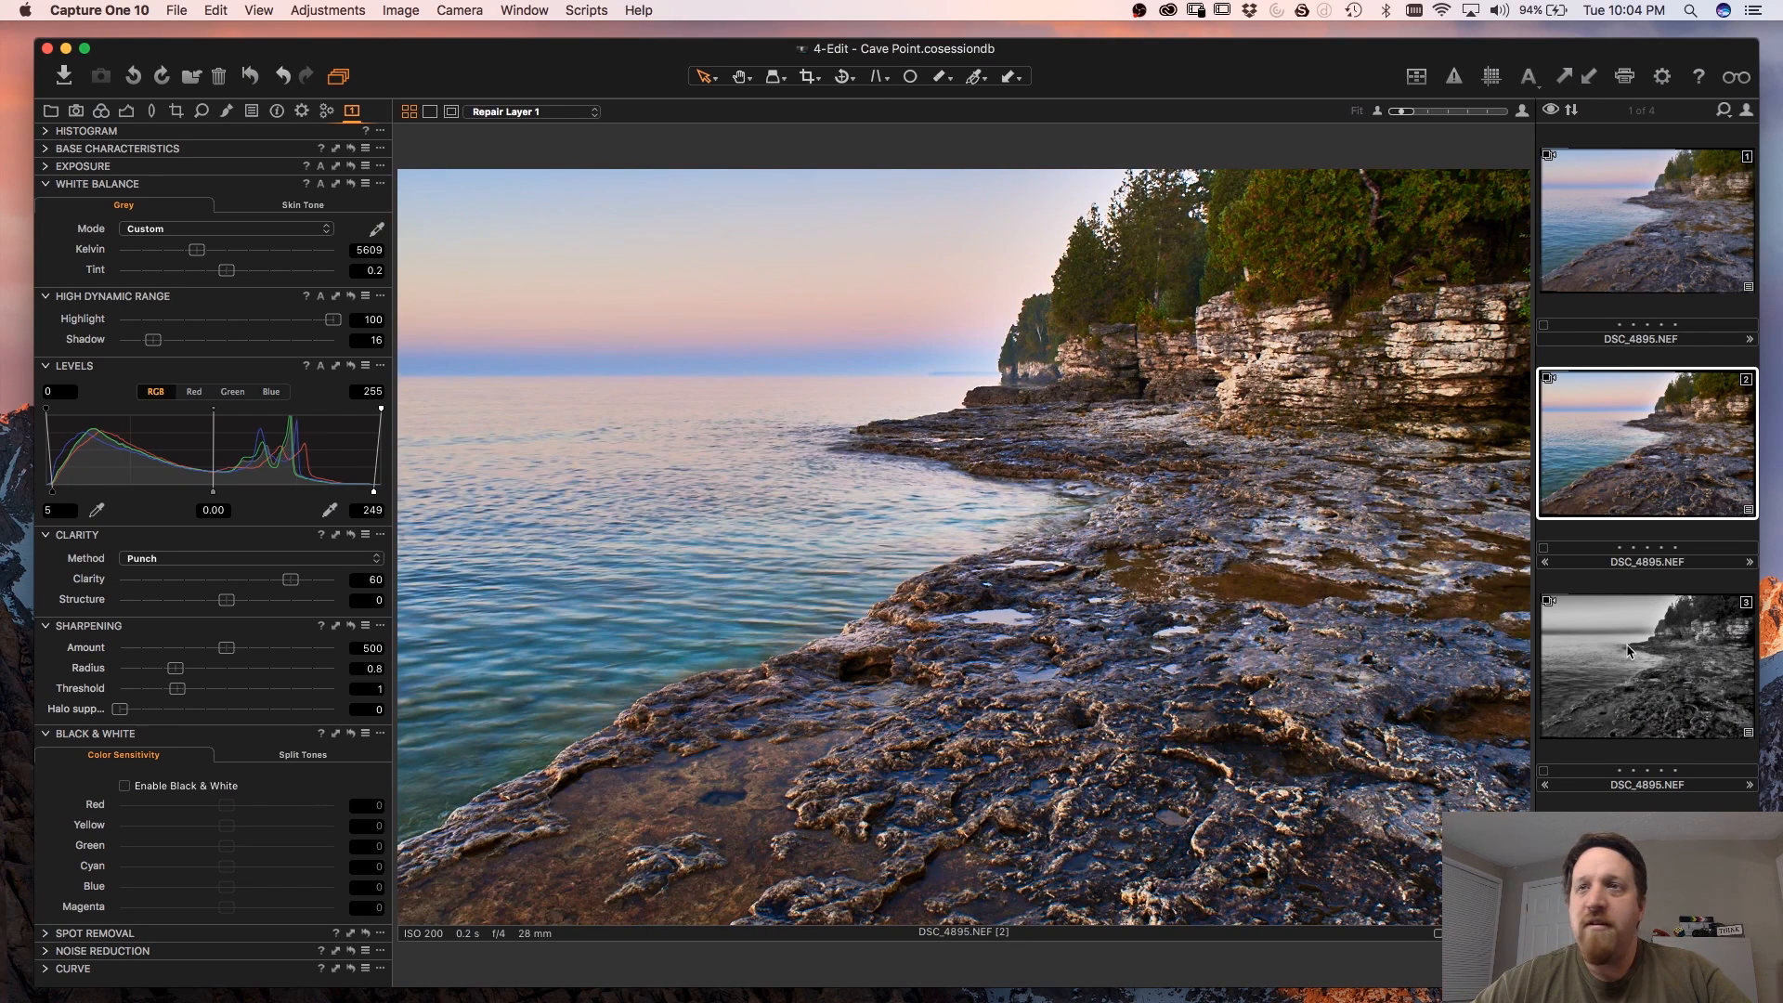
key(Down)
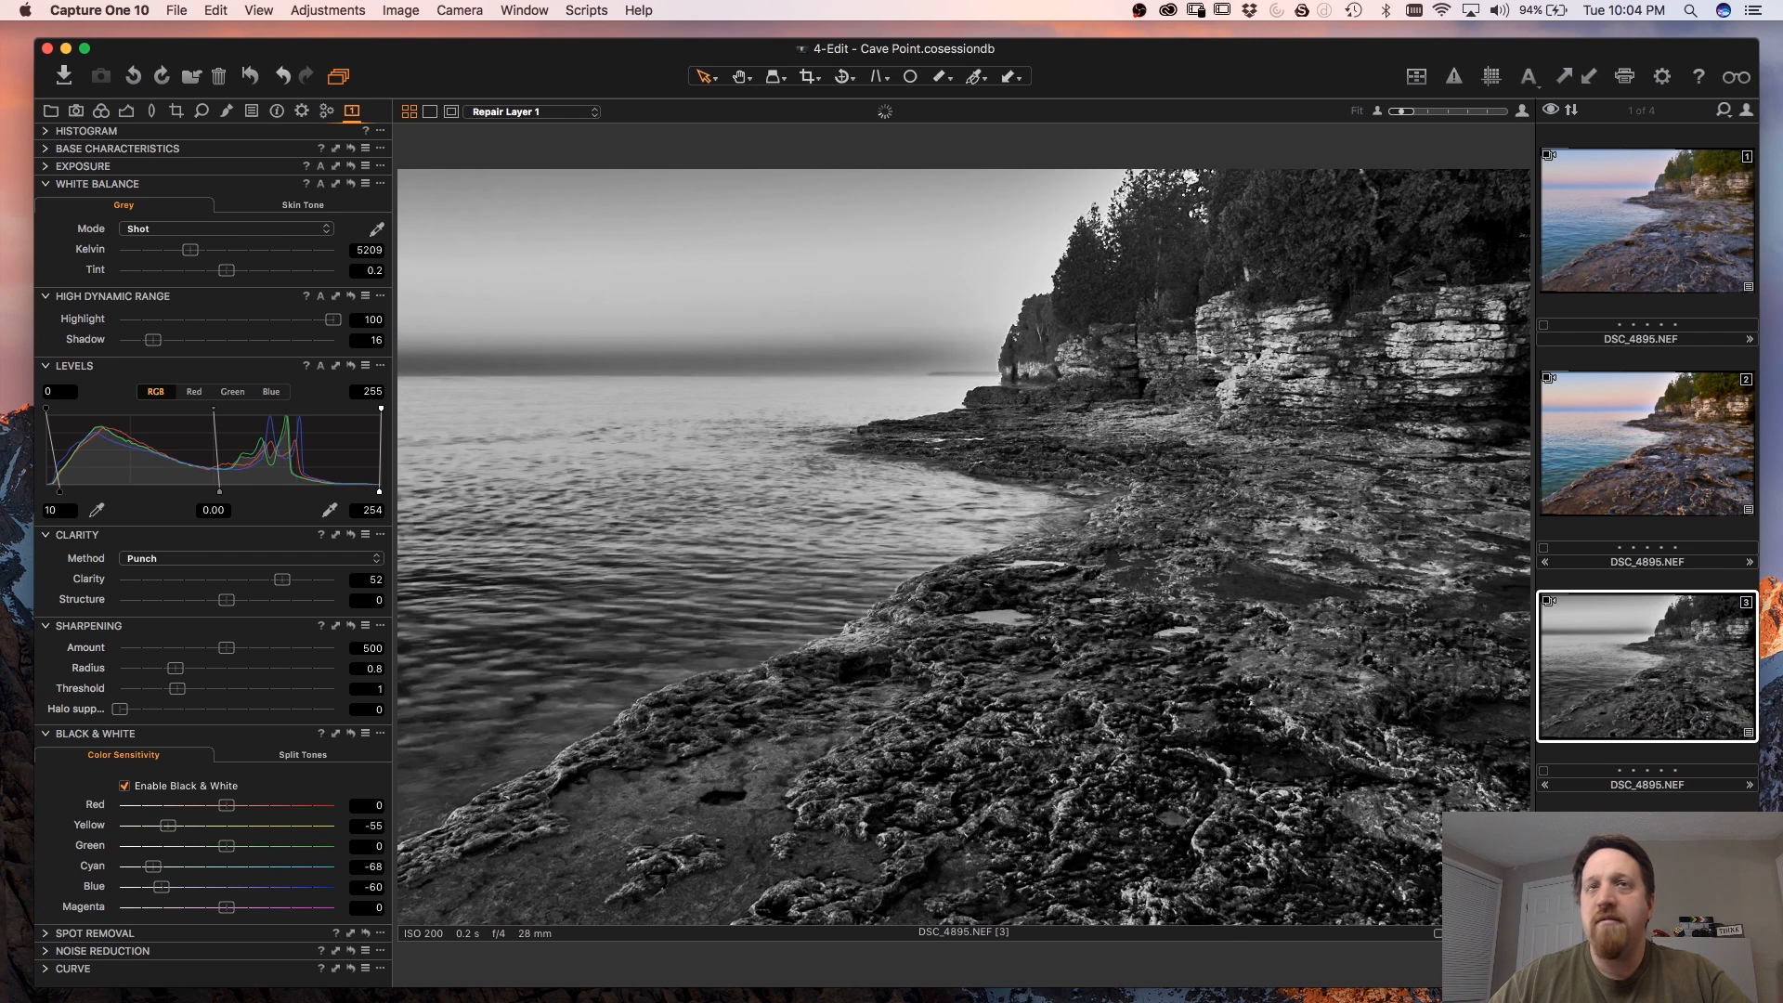
key(Down)
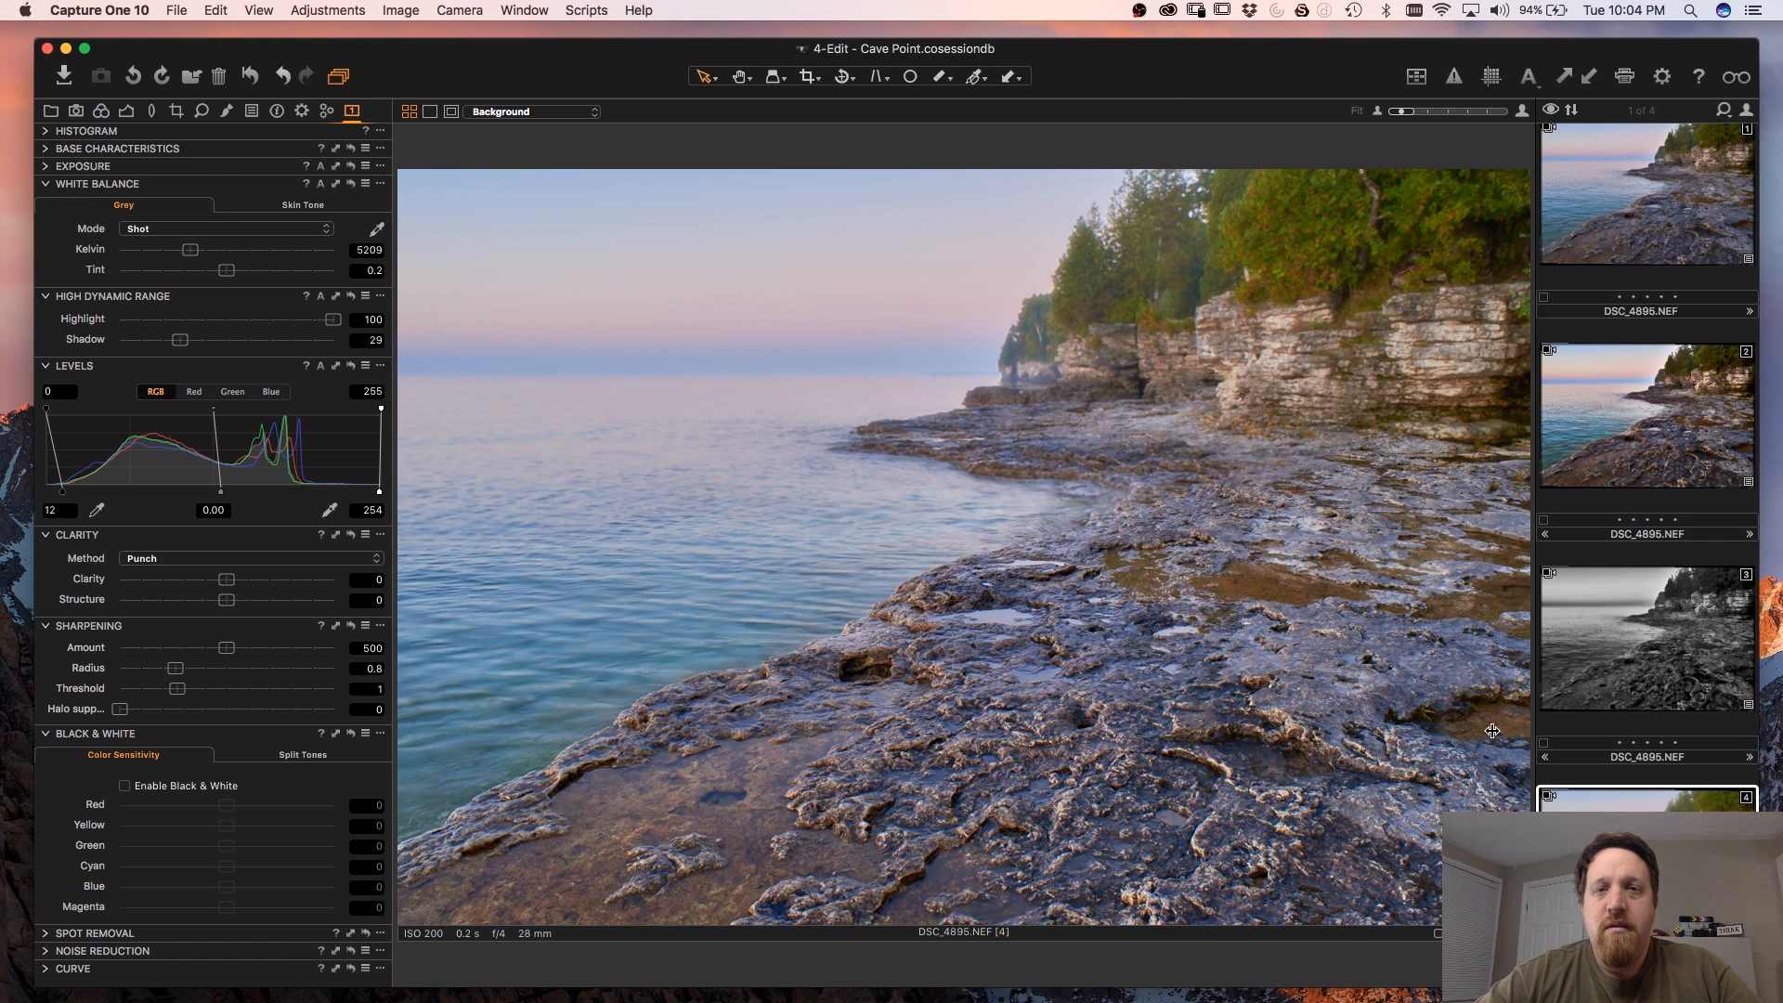
mouse_move(1402, 408)
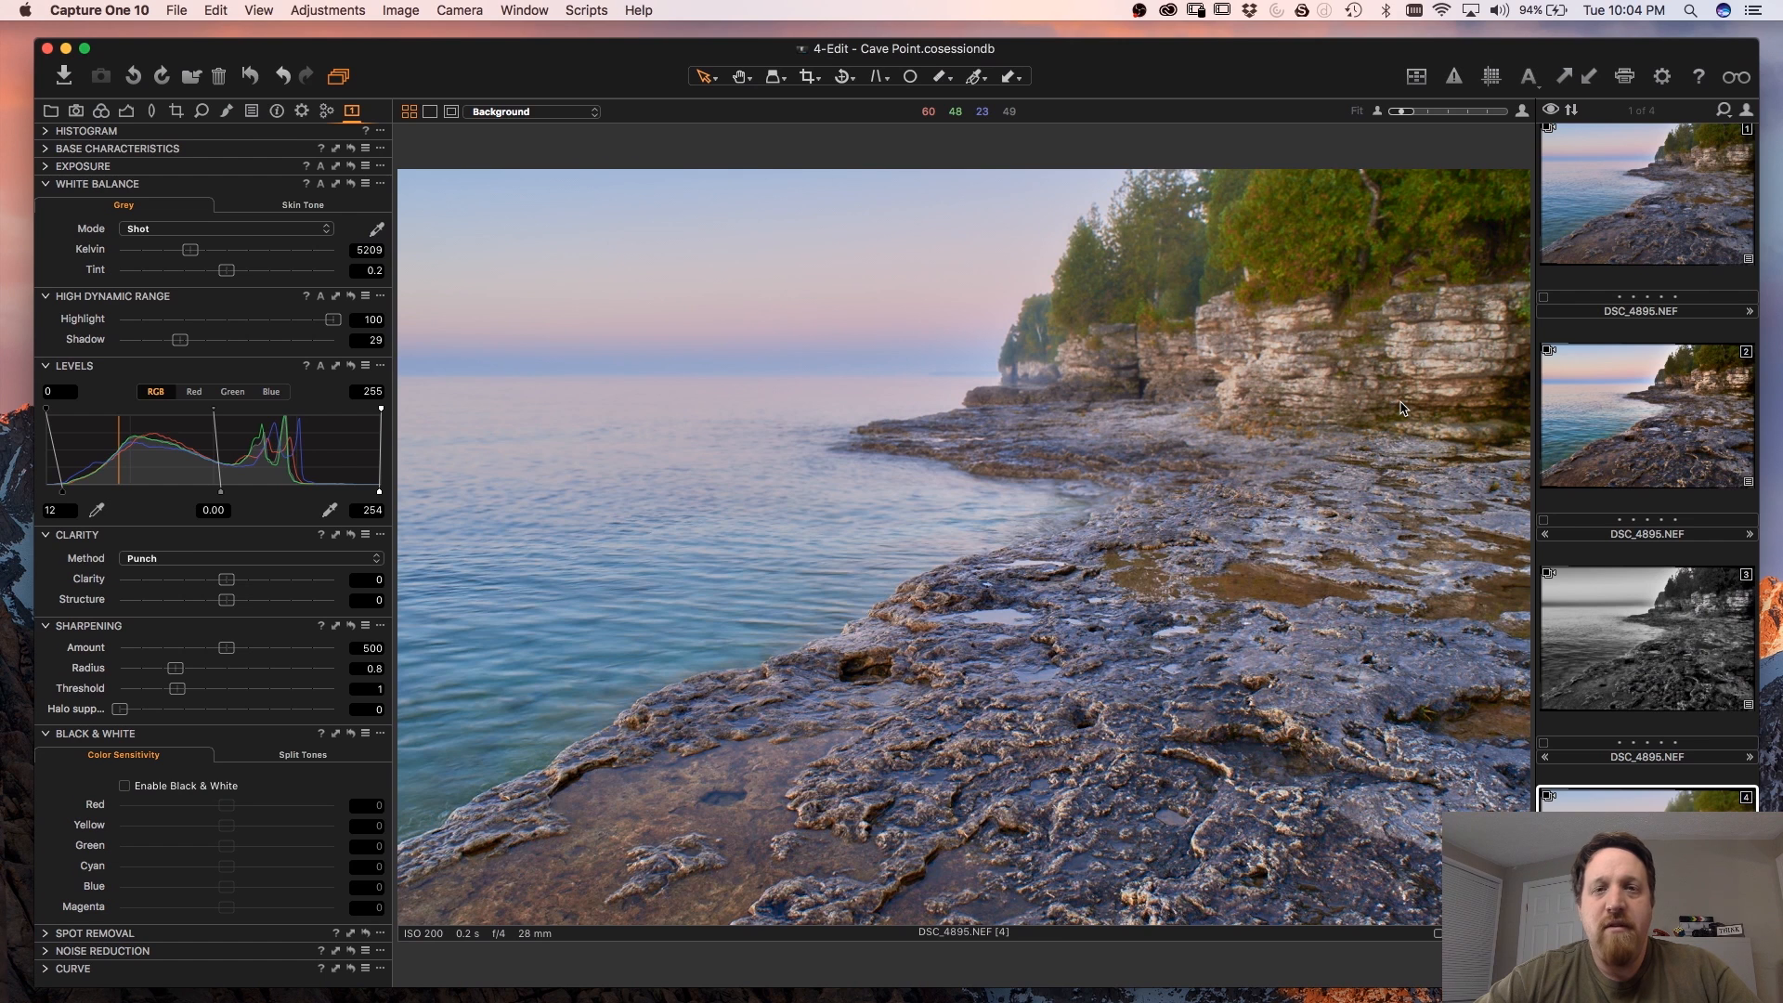